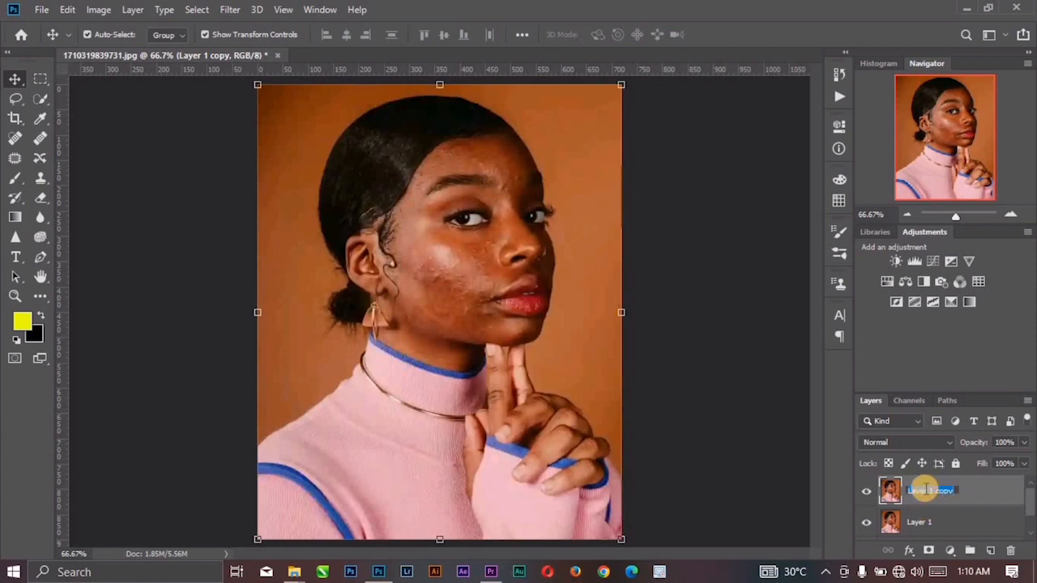
# - Rename the duplicated top layer as "Texture or High"
pyautogui.write('Tex')
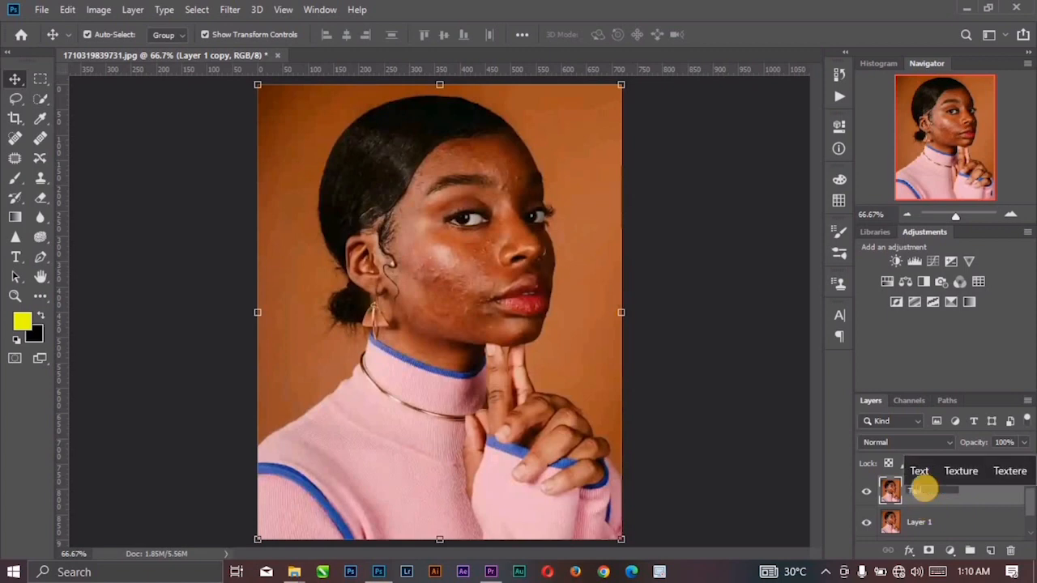
pyautogui.write('ure')
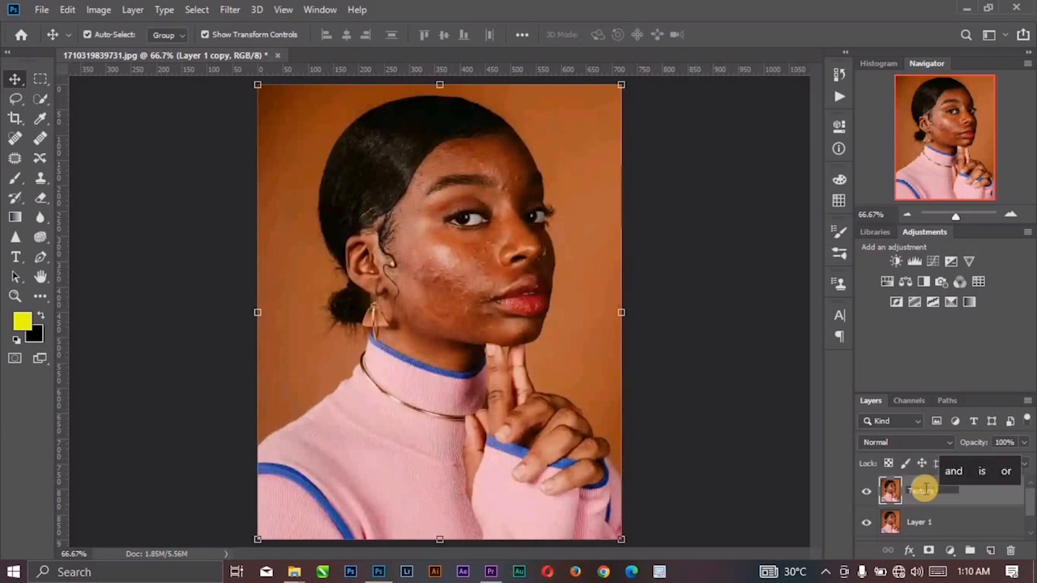
pyautogui.write(' or C')
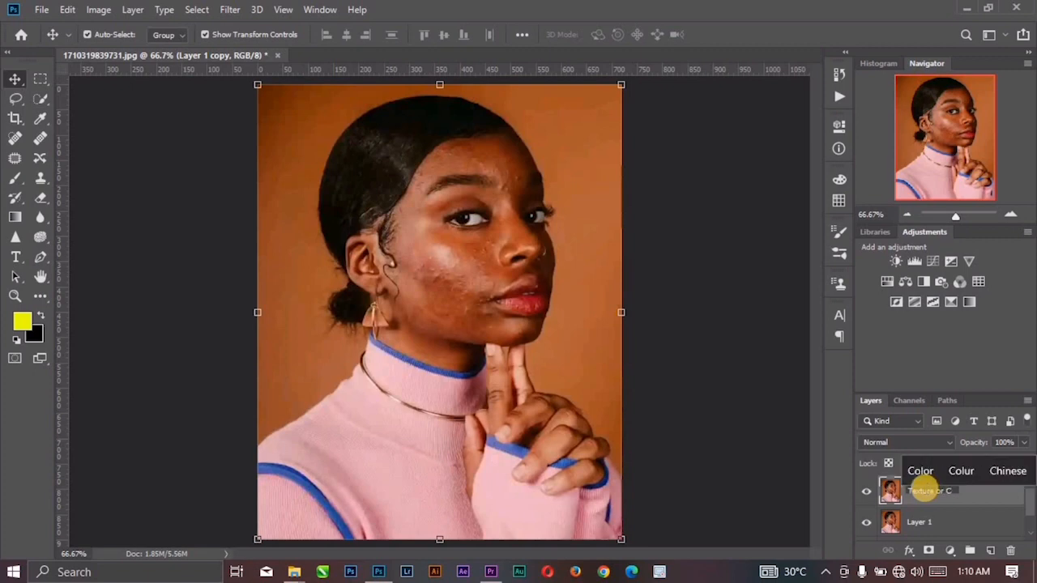
pyautogui.write('olour')
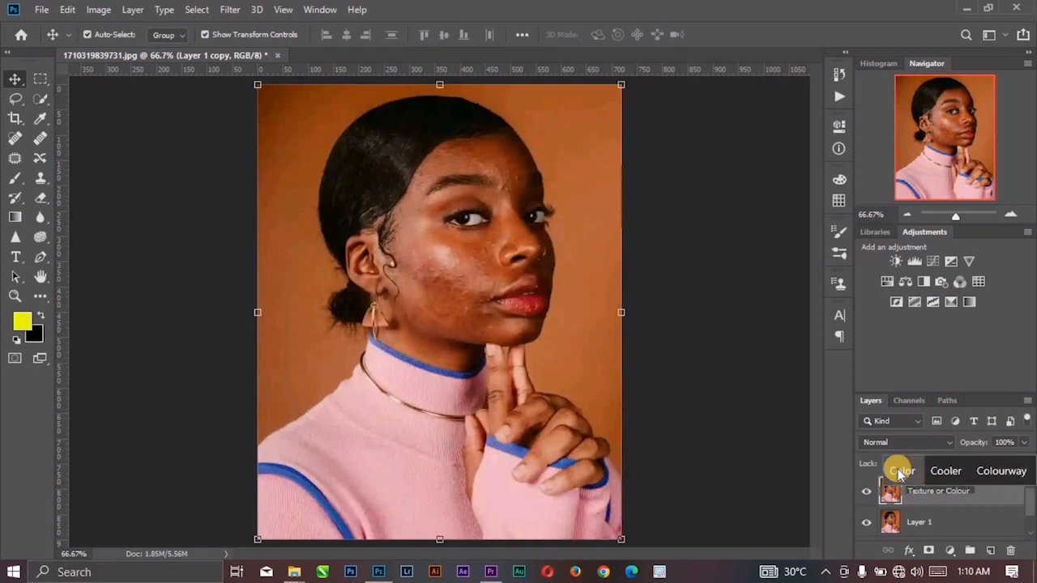
pyautogui.press('BackSpace')
pyautogui.press('BackSpace')
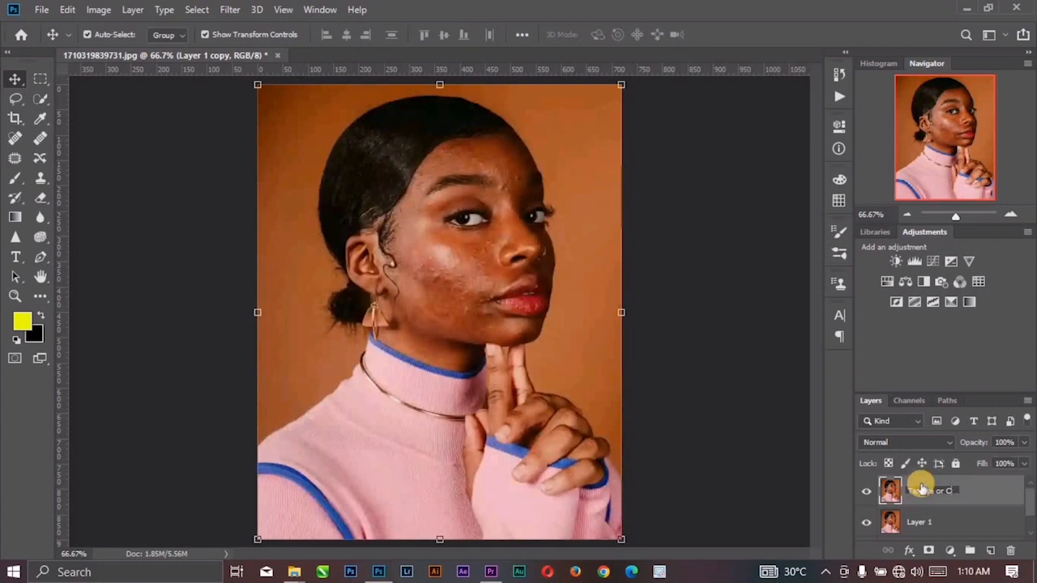
pyautogui.write('High')
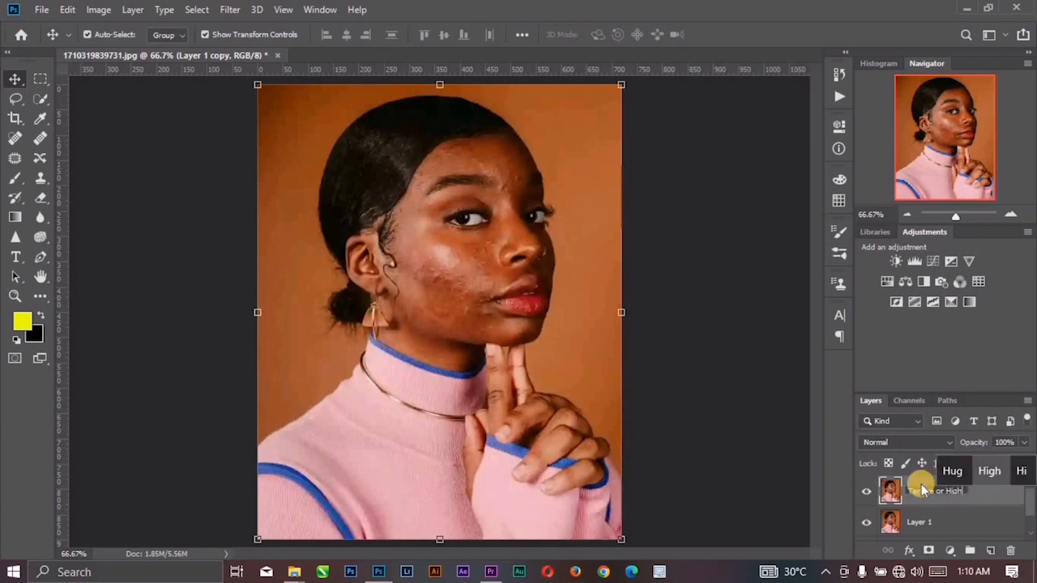
pyautogui.press('Return')
# - Rename Layer 1 as "Colur or Low"
pyautogui.doubleClick(912, 521)
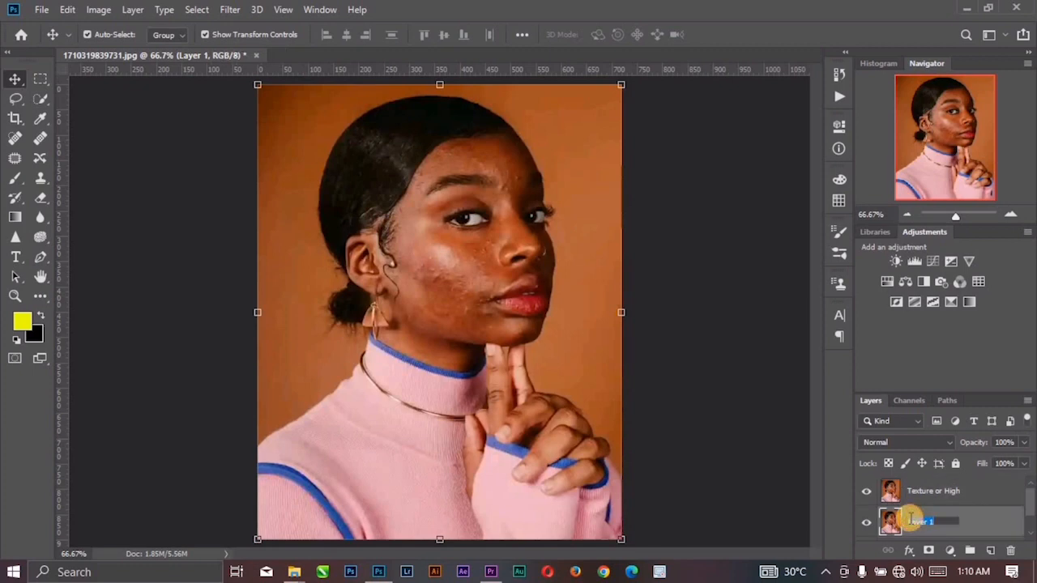
pyautogui.write('Colour')
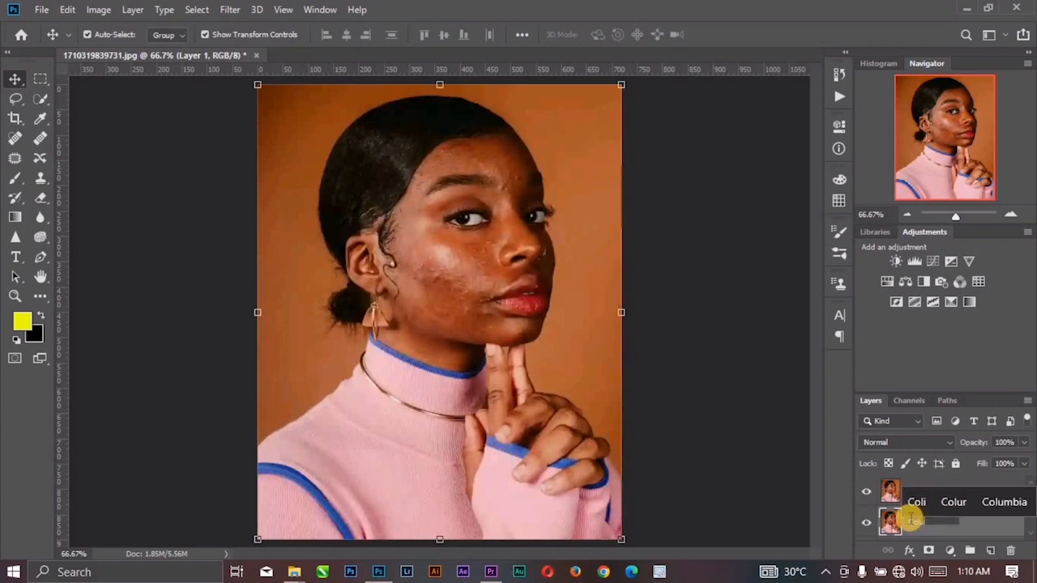
pyautogui.write(' or ')
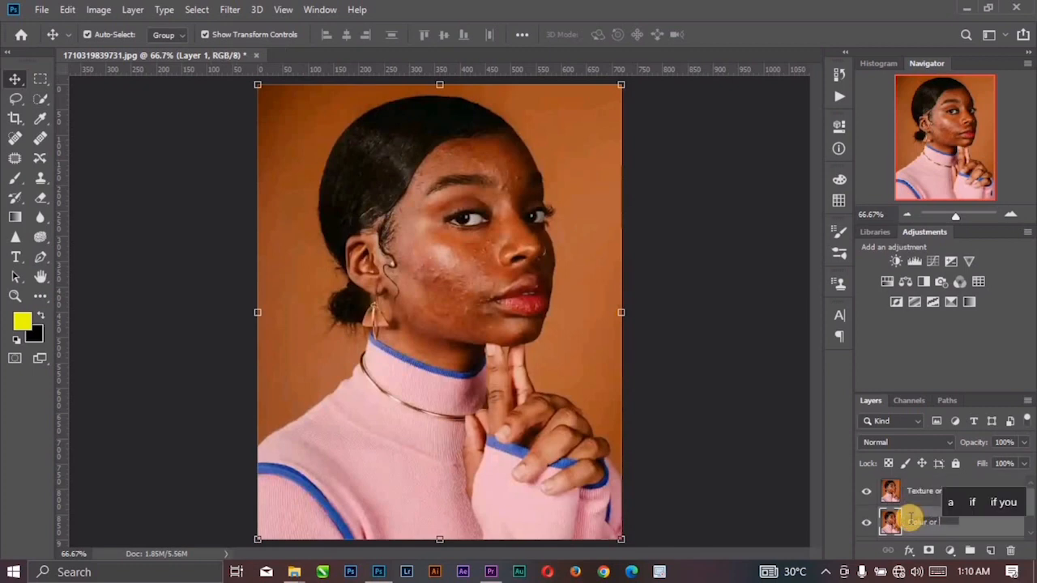
pyautogui.write('Low')
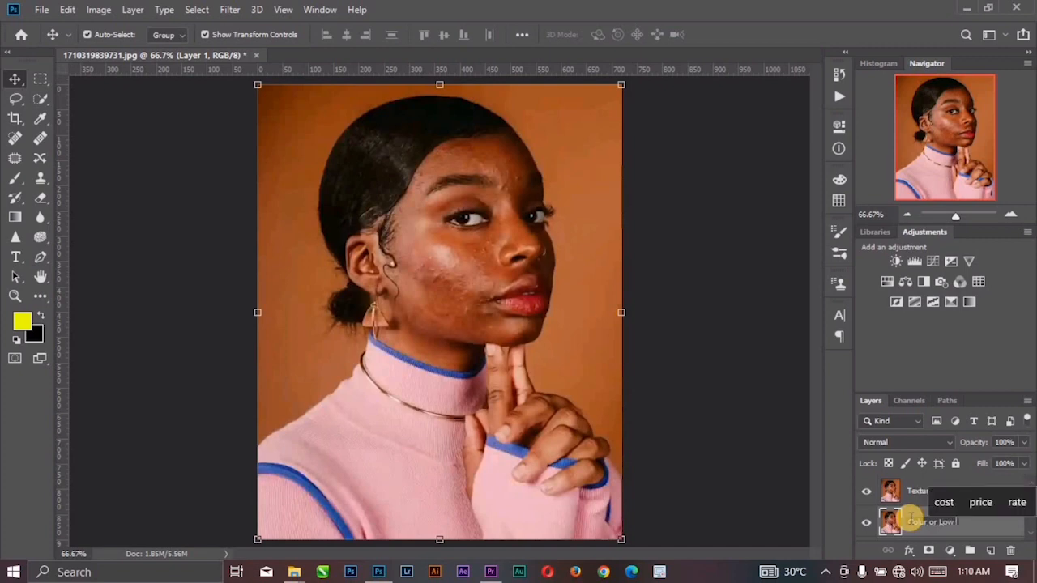
pyautogui.click(986, 521)
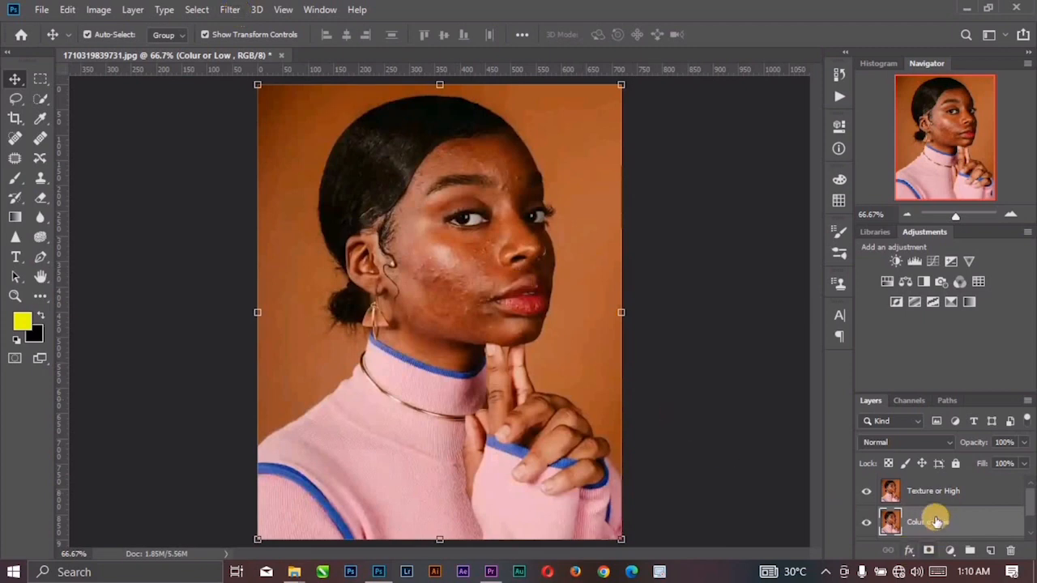
# - Apply a Gaussian Blur with a 4.0-pixel radius to the Colur or Low layer, checking the facial skin in the preview
pyautogui.click(230, 9)
pyautogui.moveTo(308, 197)
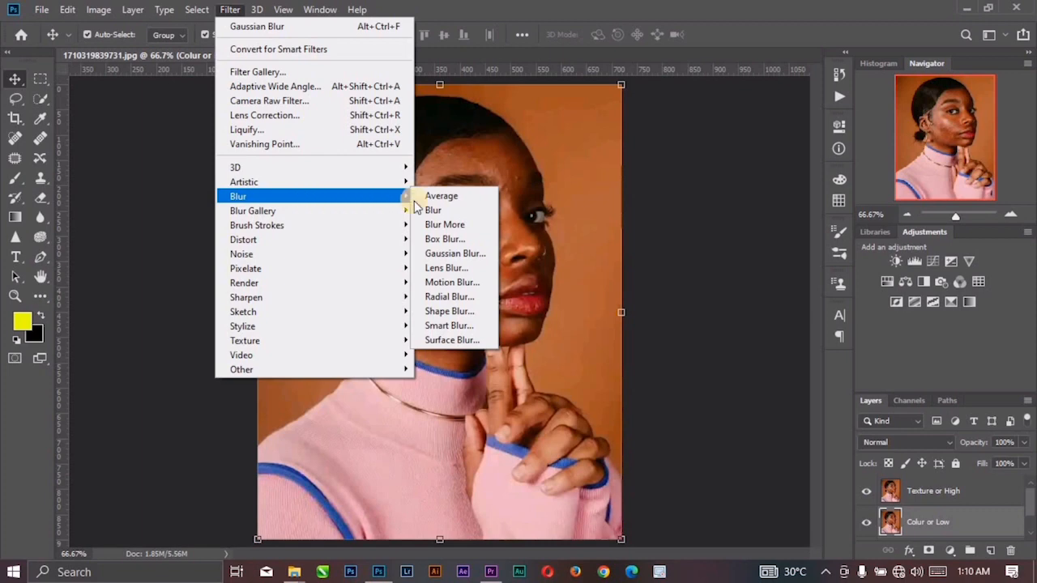
pyautogui.click(442, 256)
pyautogui.moveTo(669, 338); pyautogui.dragTo(628, 340)
pyautogui.moveTo(652, 252); pyautogui.dragTo(680, 237)
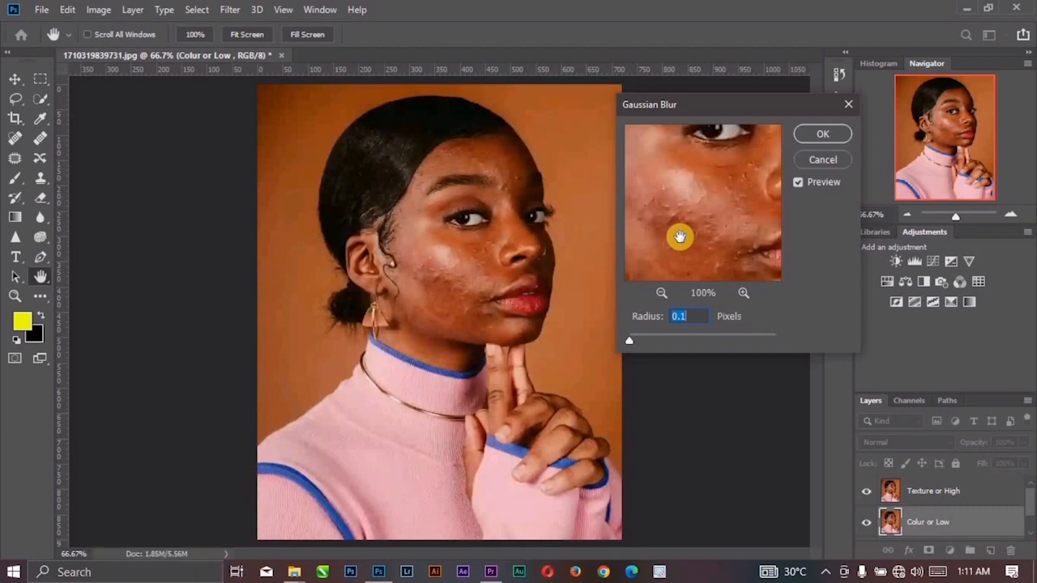
pyautogui.moveTo(629, 340); pyautogui.dragTo(659, 344)
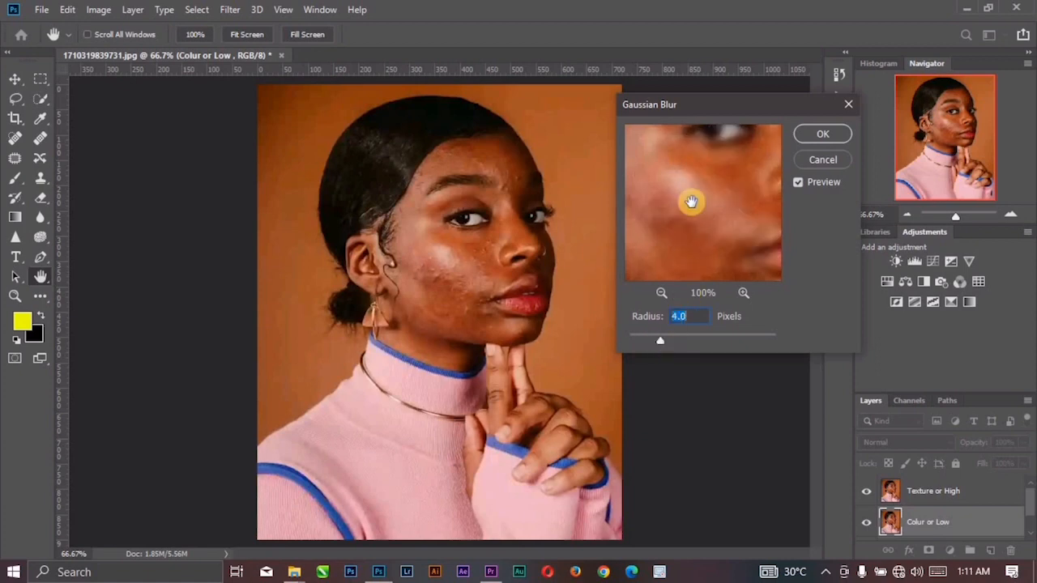
pyautogui.moveTo(689, 204); pyautogui.dragTo(740, 183)
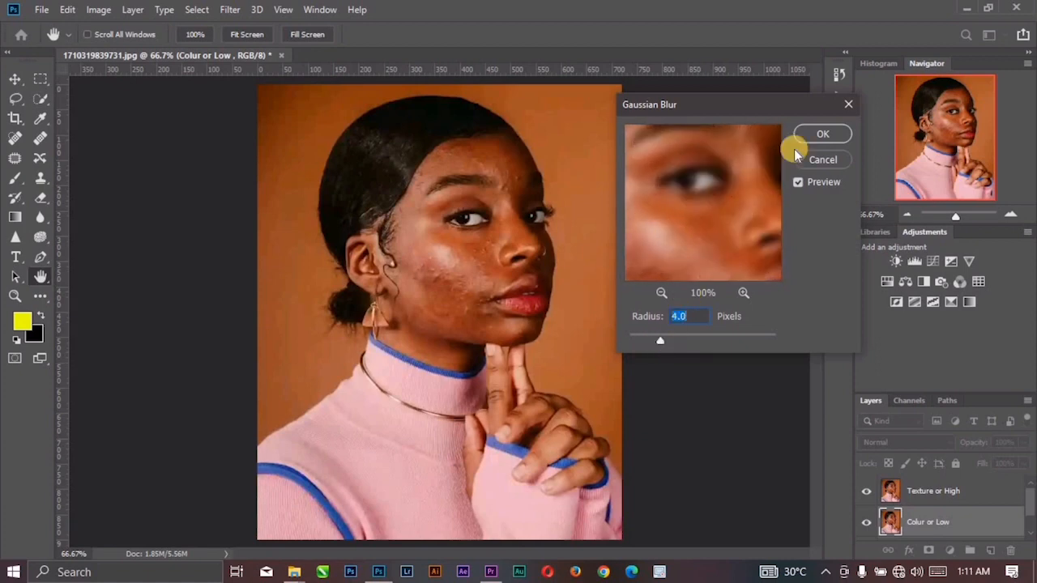
pyautogui.click(800, 136)
pyautogui.press('v')
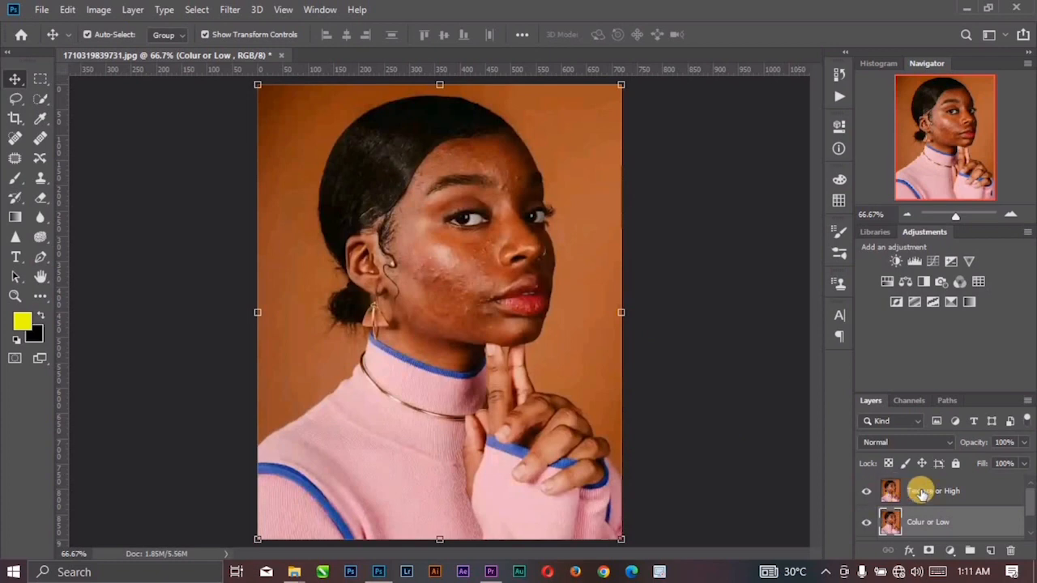
# - Use Apply Image on the Texture or High layer with Colur or Low as source, RGB channel, Subtract blending, scale 2 and offset 128
pyautogui.click(919, 490)
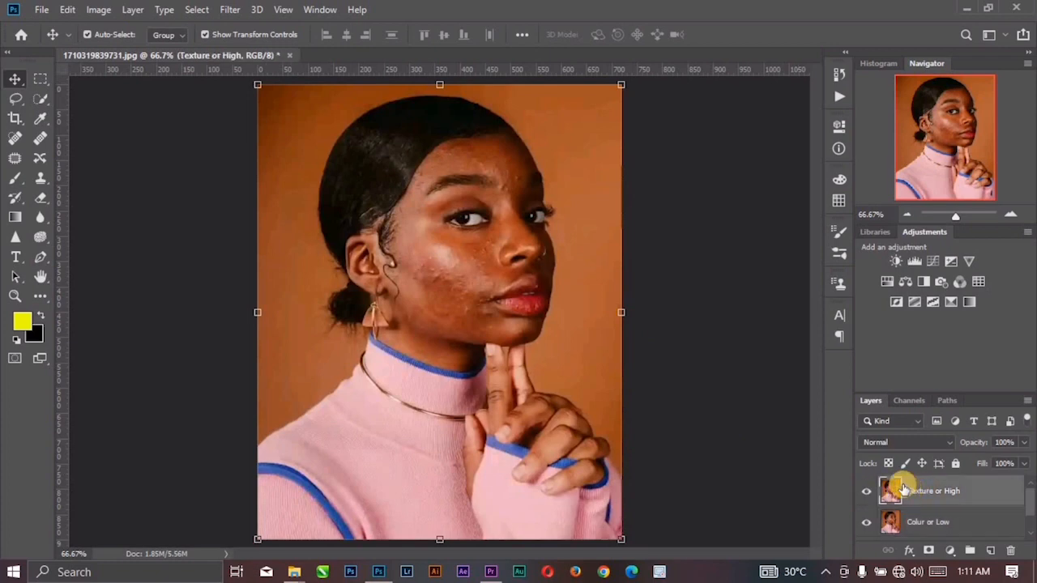
pyautogui.click(108, 11)
pyautogui.click(132, 232)
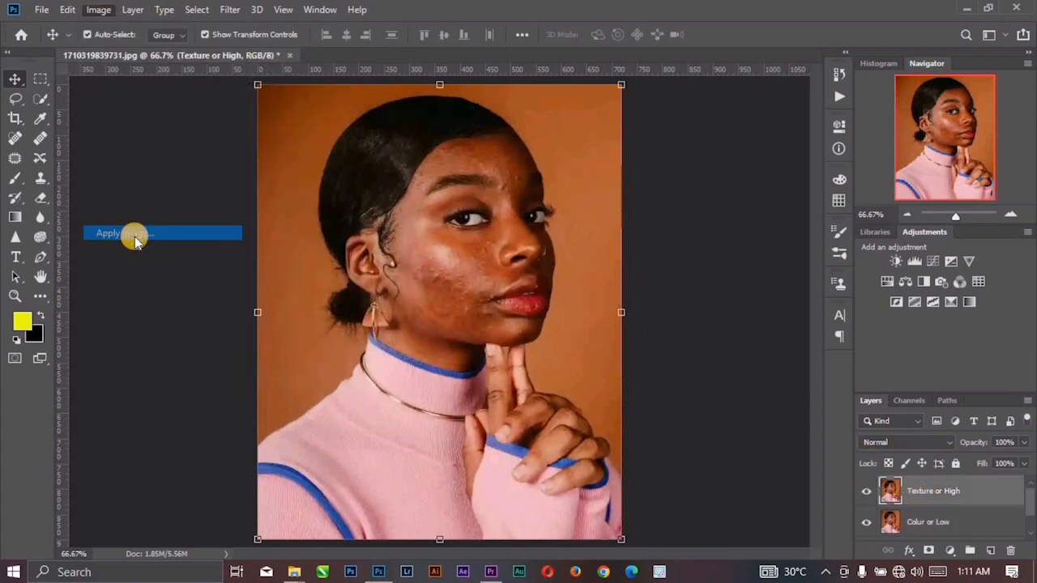
pyautogui.click(462, 168)
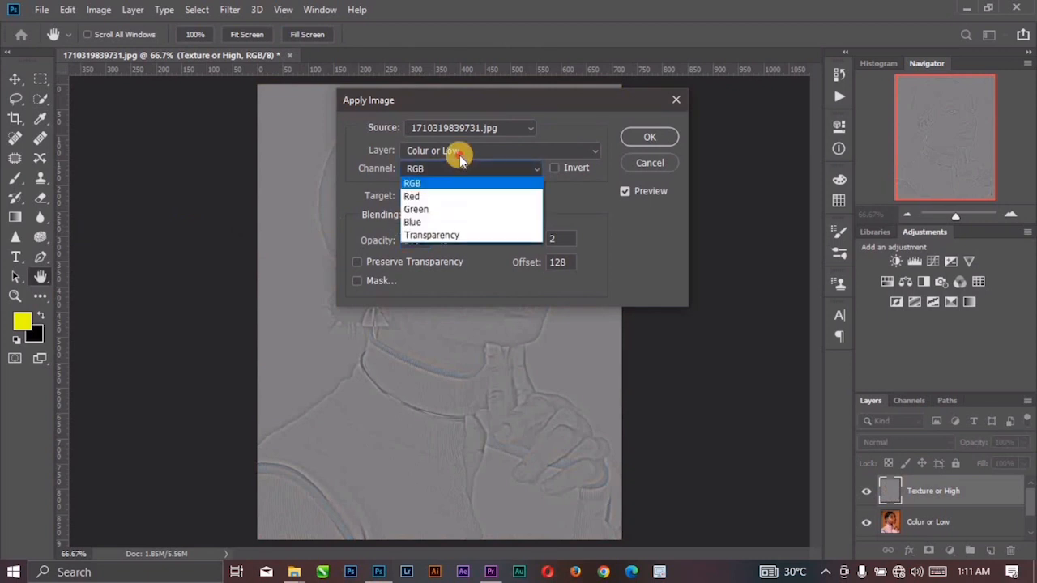
pyautogui.click(456, 150)
pyautogui.click(456, 150)
pyautogui.click(456, 204)
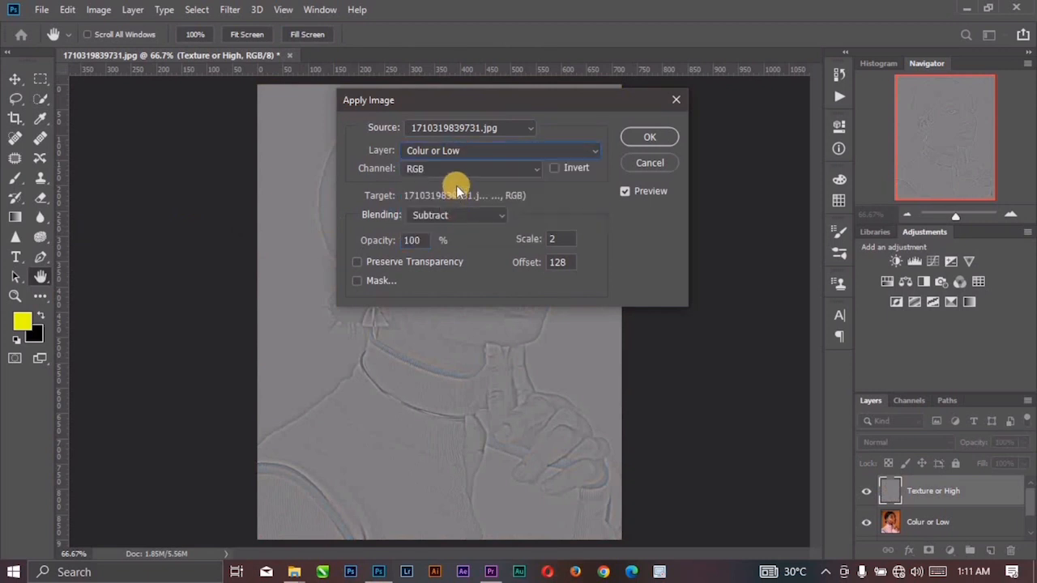
pyautogui.click(448, 214)
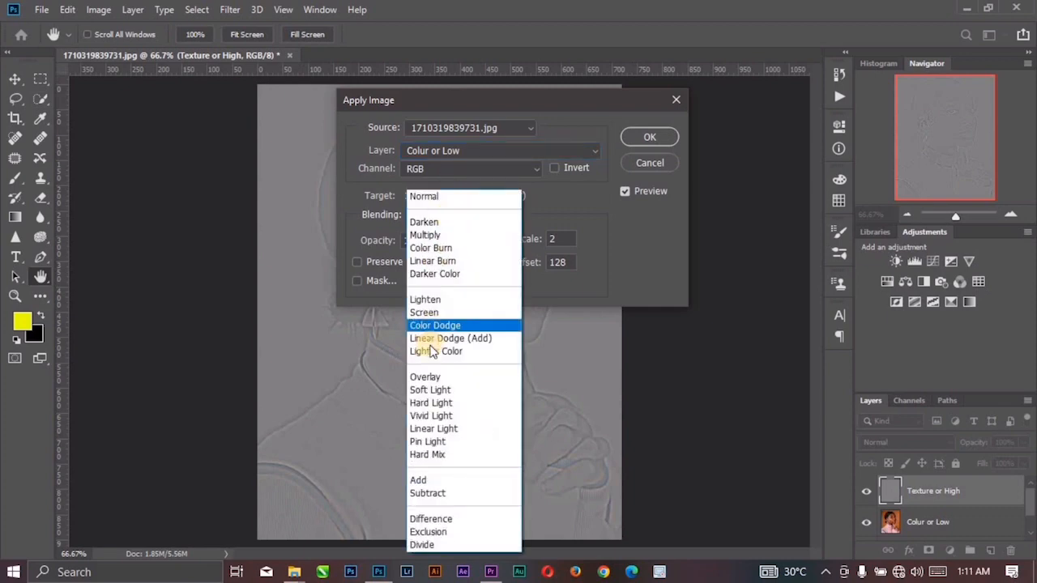
pyautogui.click(422, 494)
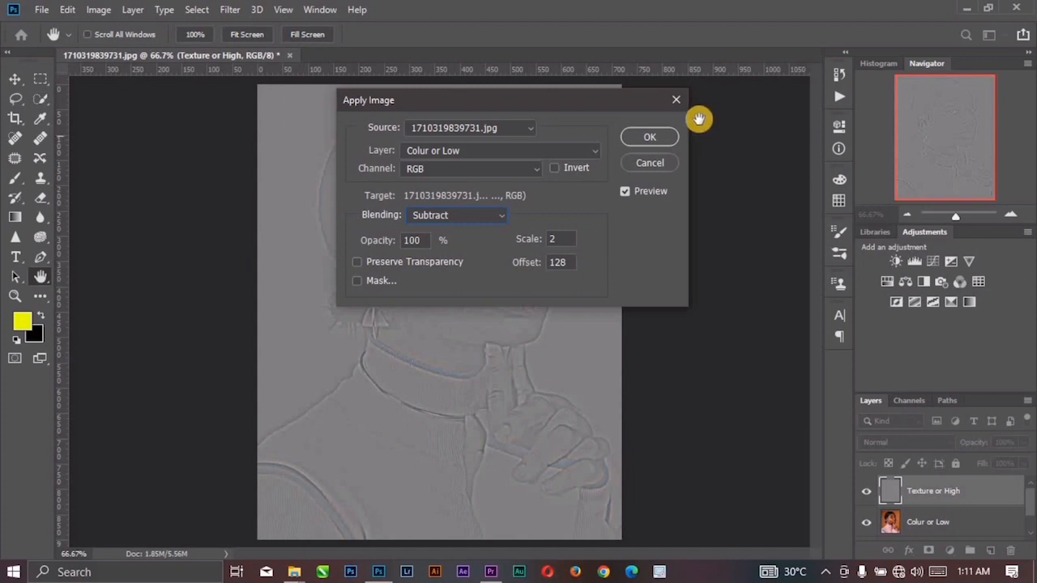
pyautogui.click(649, 137)
# - Set the Texture or High layer's blend mode to Linear Light, trying Vivid Light for comparison
pyautogui.click(897, 443)
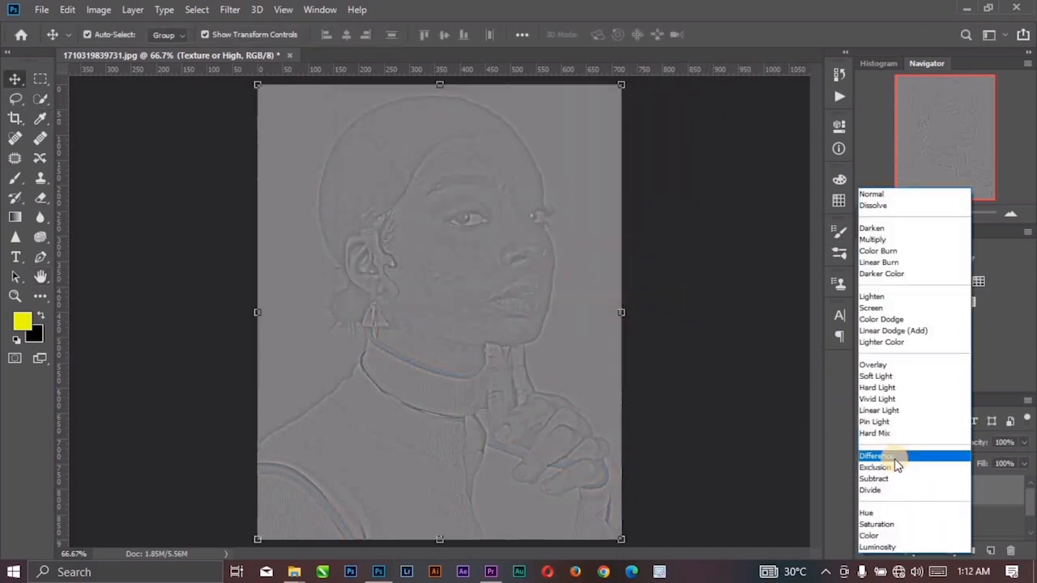
pyautogui.click(893, 411)
pyautogui.click(865, 428)
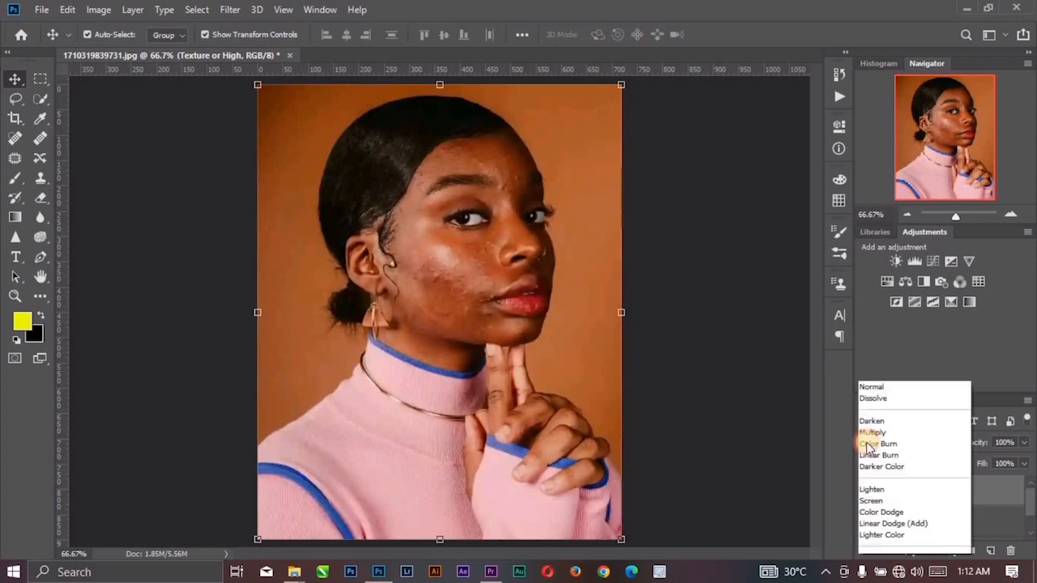
pyautogui.click(872, 400)
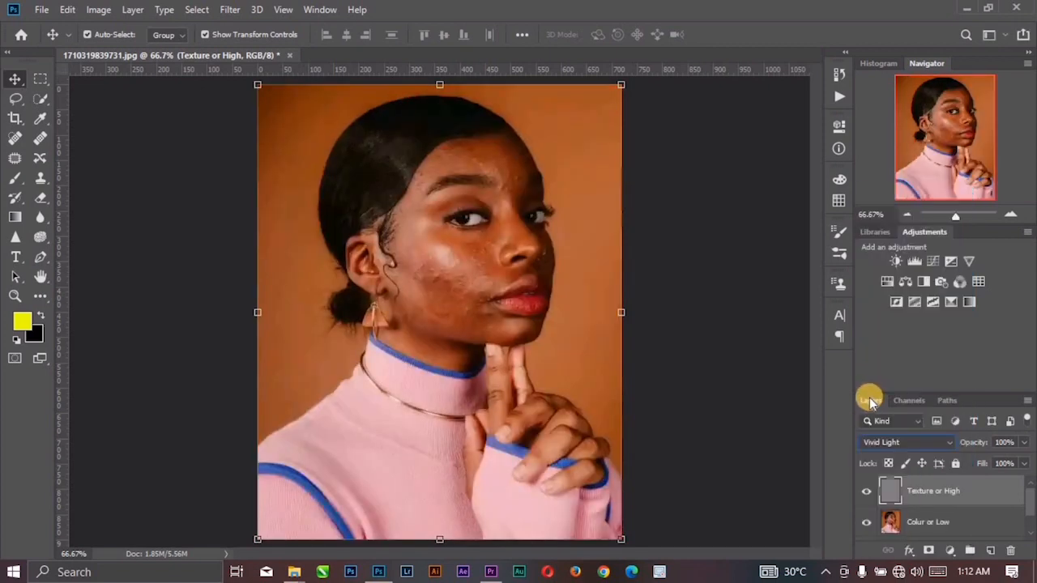
pyautogui.click(885, 444)
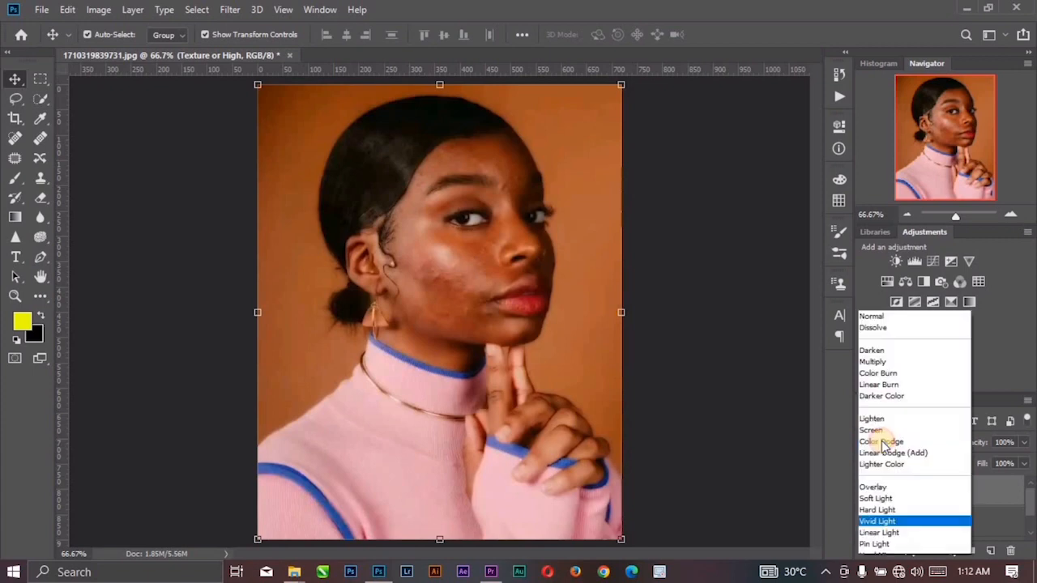
pyautogui.click(875, 410)
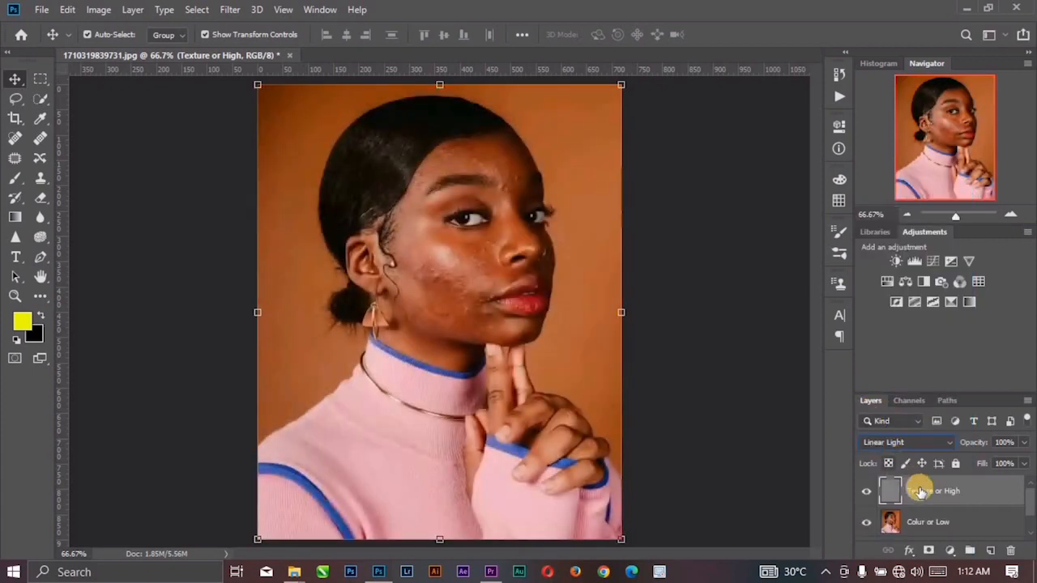
# - Select the Colur or Low layer and activate the Lasso tool
pyautogui.click(920, 521)
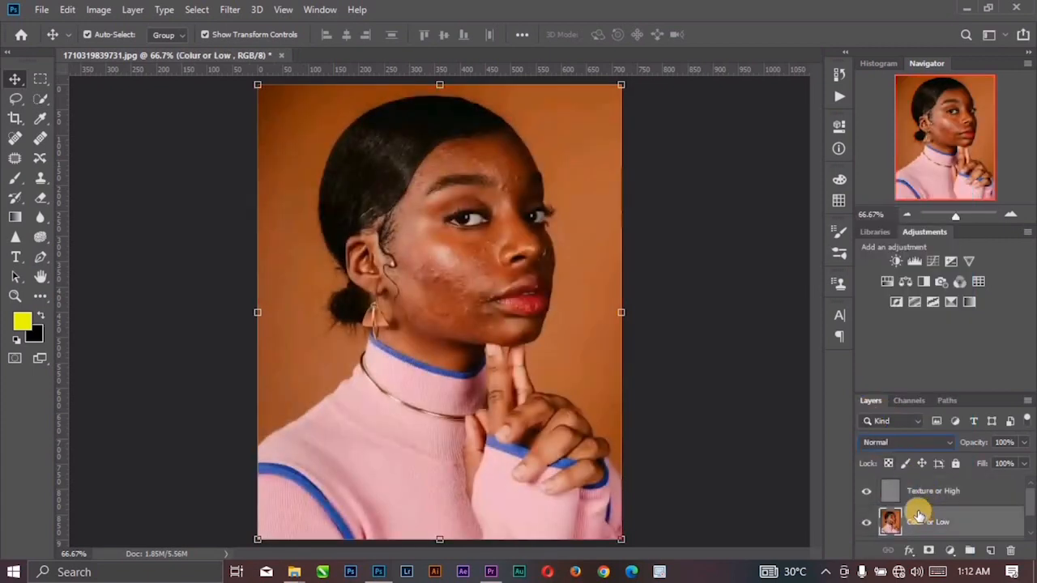
pyautogui.click(12, 100)
pyautogui.click(230, 9)
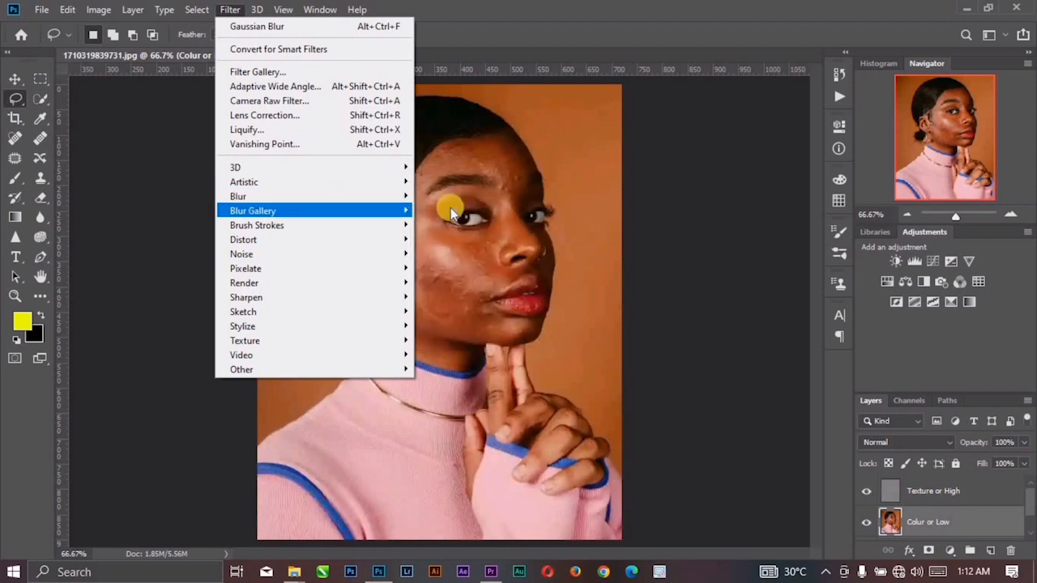
pyautogui.moveTo(394, 204)
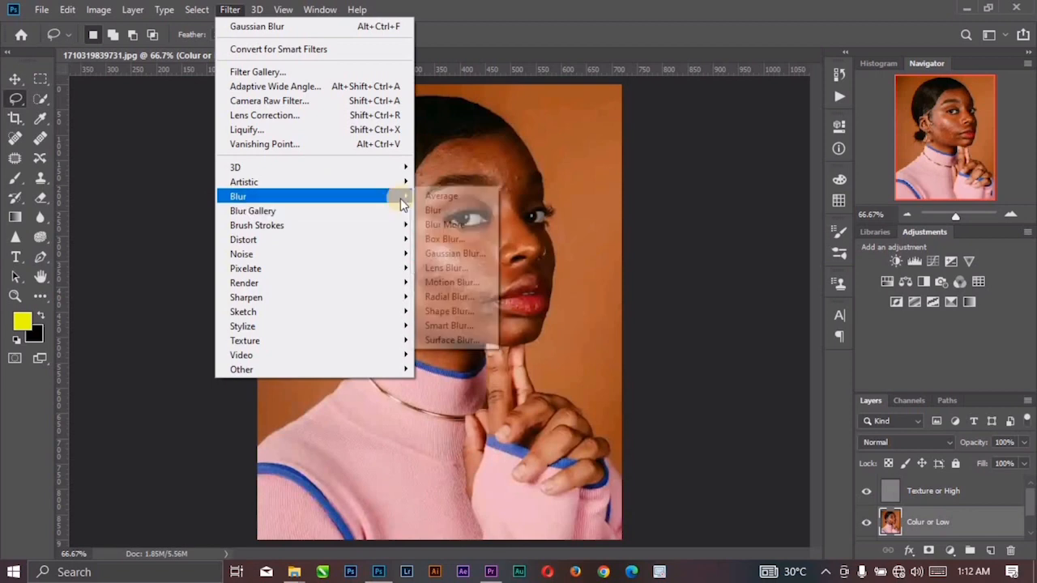
pyautogui.click(443, 254)
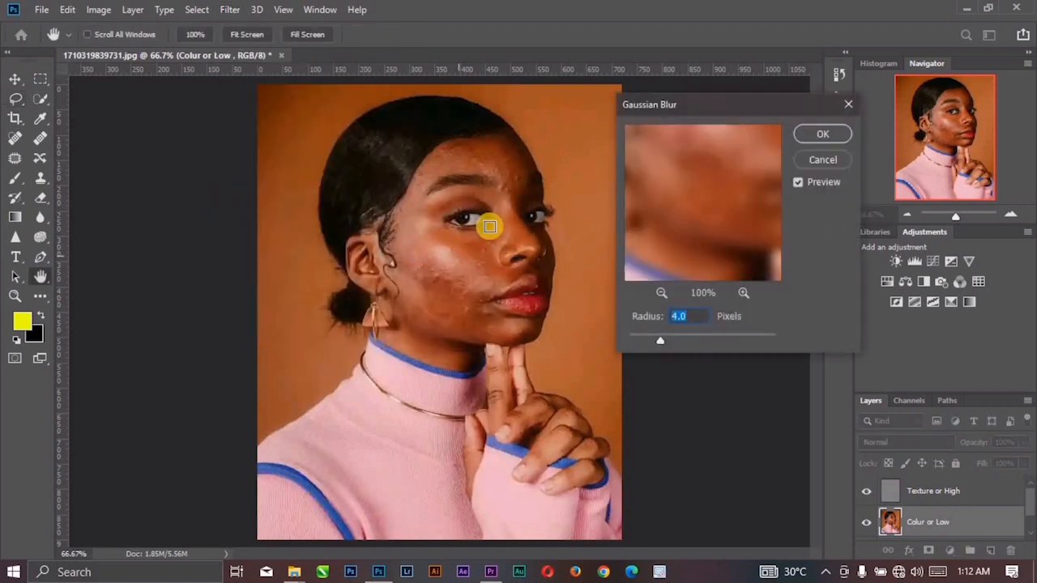
pyautogui.moveTo(686, 192); pyautogui.dragTo(663, 225)
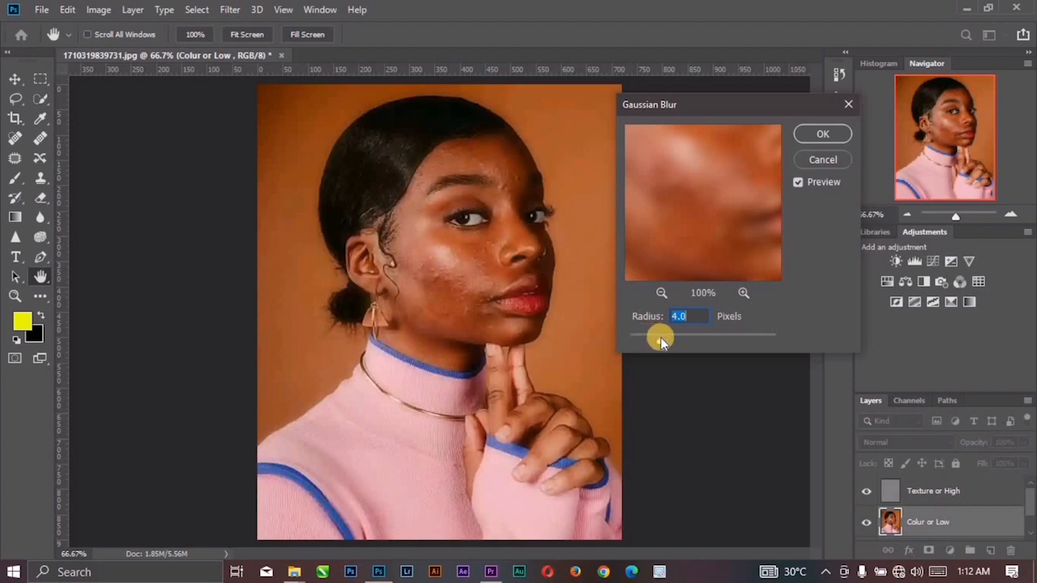
pyautogui.moveTo(726, 329); pyautogui.dragTo(662, 340)
pyautogui.click(691, 316)
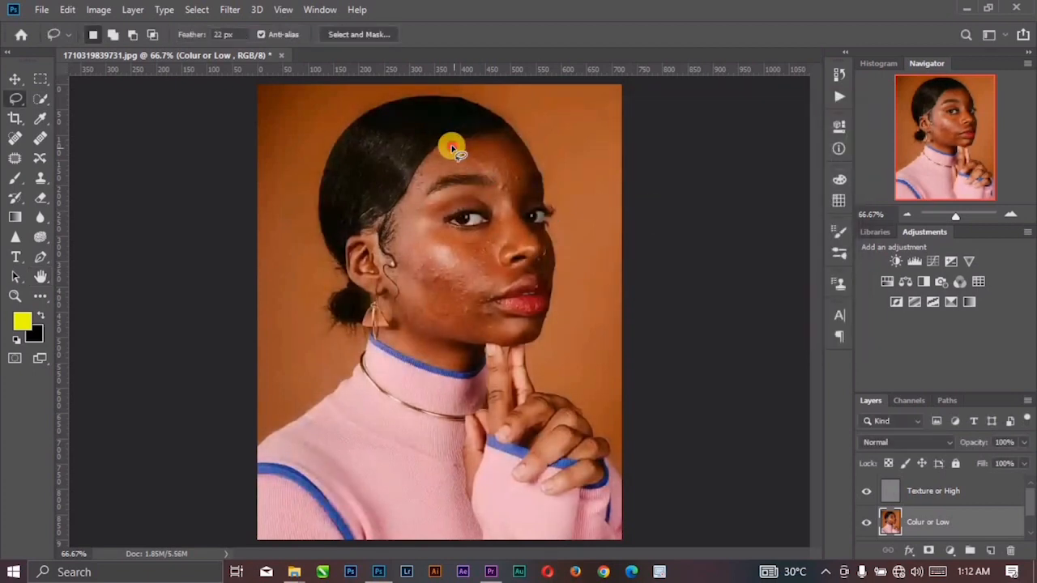
# - Lasso the forehead skin on the Colur or Low layer and apply a 12-pixel Gaussian Blur to it
pyautogui.moveTo(451, 146)
pyautogui.mouseDown()
pyautogui.moveTo(424, 169)
pyautogui.moveTo(428, 178)
pyautogui.moveTo(485, 174)
pyautogui.moveTo(499, 197)
pyautogui.moveTo(517, 195)
pyautogui.moveTo(534, 161)
pyautogui.moveTo(515, 144)
pyautogui.moveTo(489, 146)
pyautogui.mouseUp()
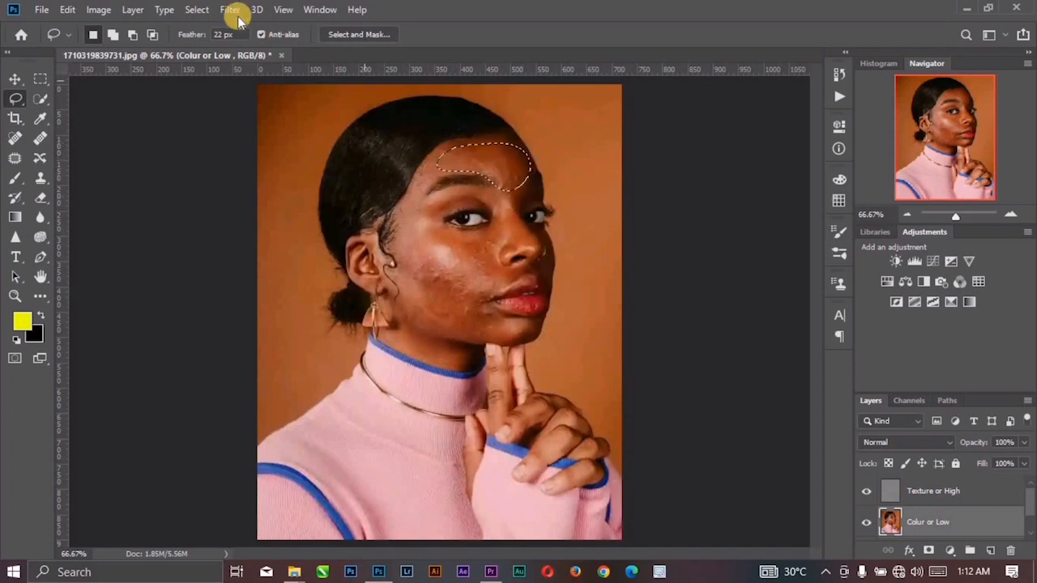
pyautogui.click(230, 10)
pyautogui.moveTo(377, 196)
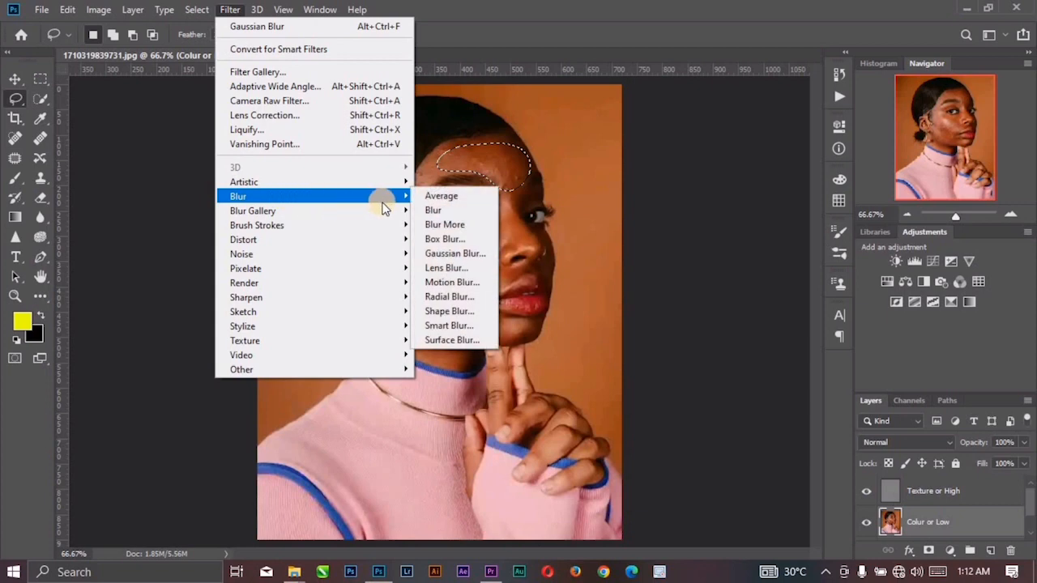
pyautogui.click(438, 254)
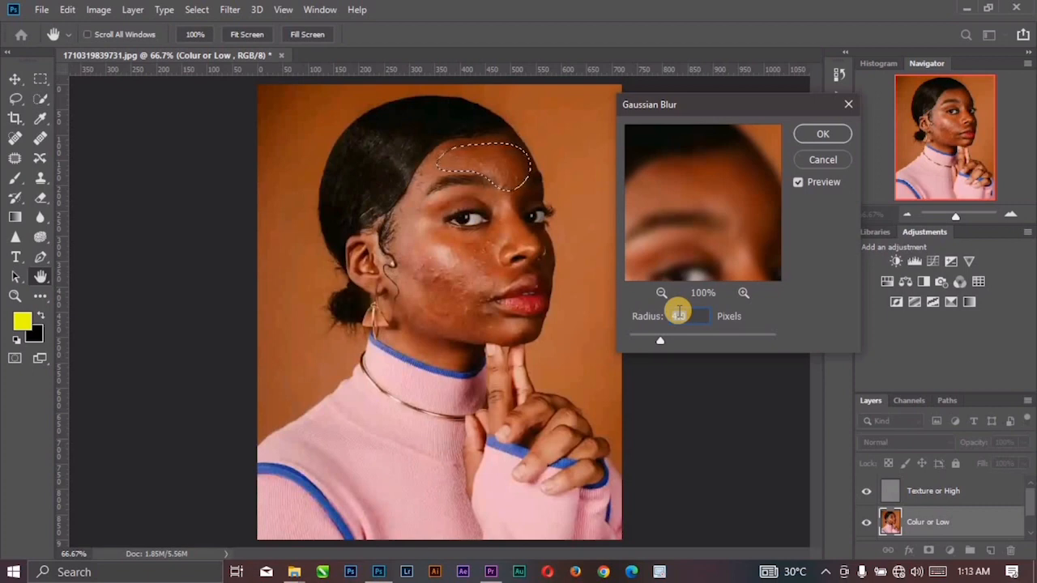
pyautogui.moveTo(660, 340); pyautogui.dragTo(670, 319)
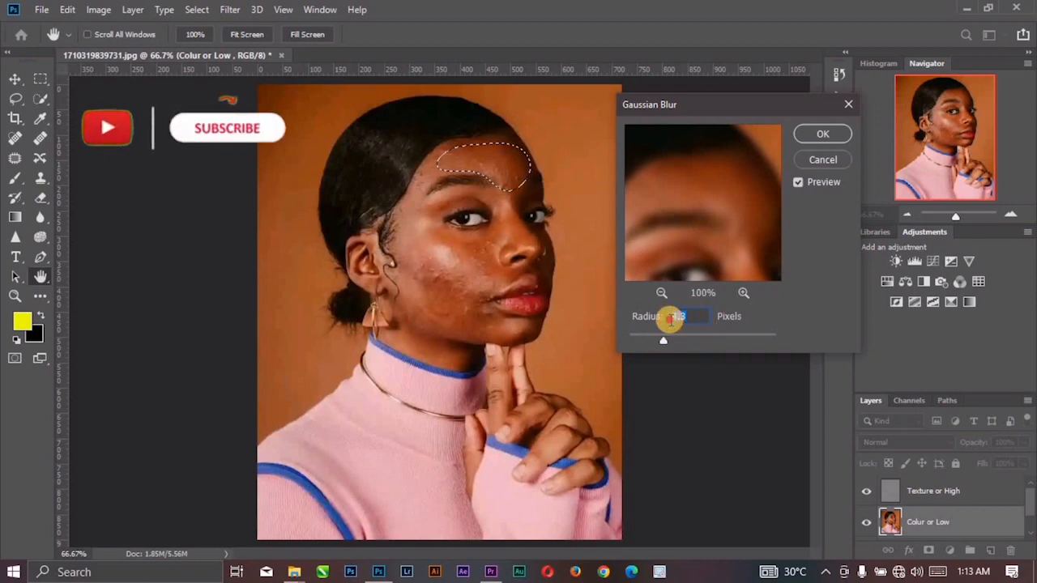
pyautogui.write('2')
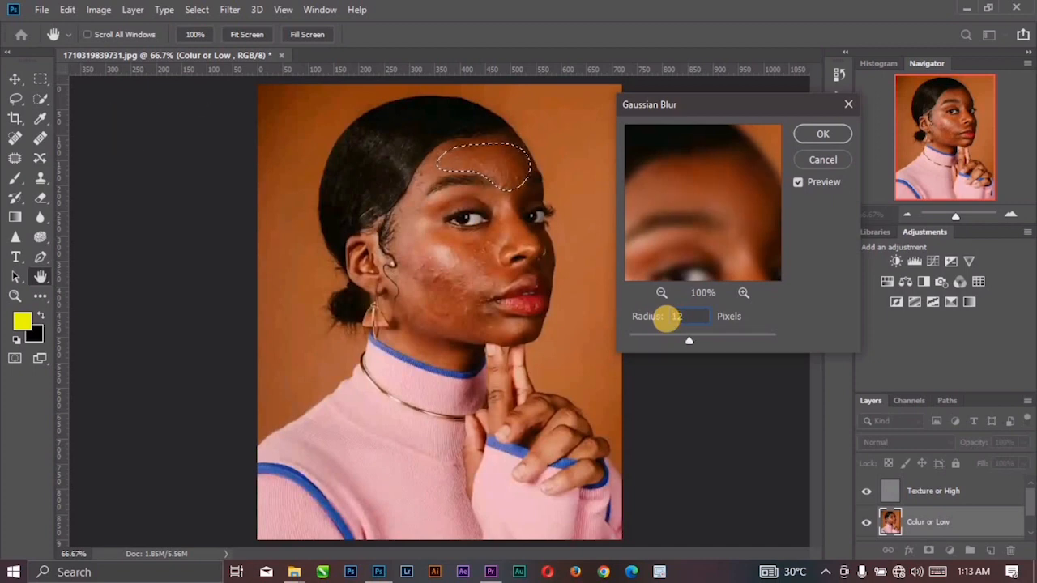
pyautogui.click(820, 139)
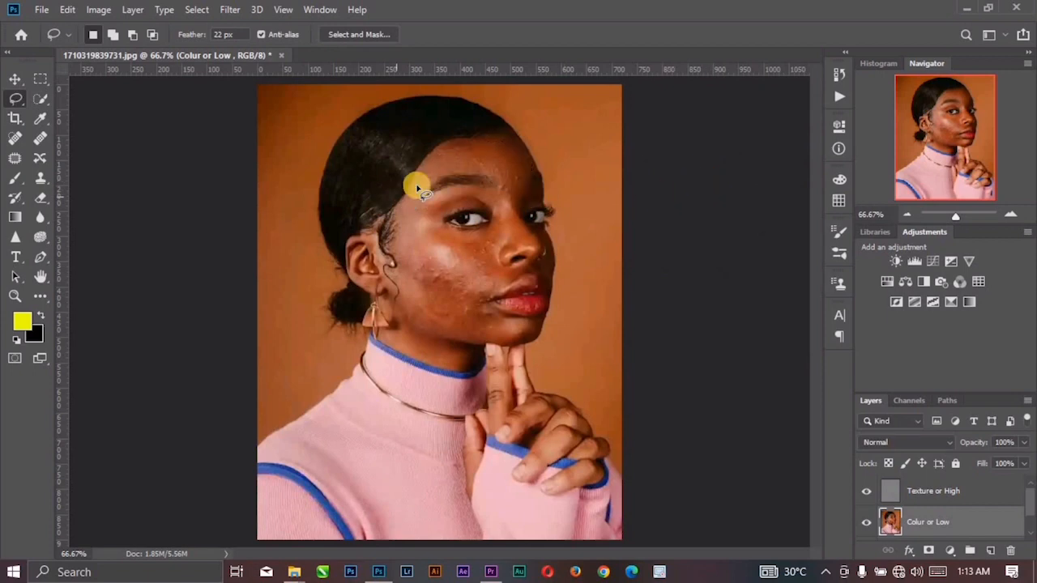
# - Lasso the near cheek below the eye, apply a Gaussian Blur with a 12.0-pixel radius, and deselect
pyautogui.moveTo(445, 166)
pyautogui.mouseDown()
pyautogui.moveTo(417, 196)
pyautogui.moveTo(419, 232)
pyautogui.moveTo(452, 237)
pyautogui.moveTo(481, 234)
pyautogui.moveTo(506, 164)
pyautogui.moveTo(510, 200)
pyautogui.moveTo(495, 232)
pyautogui.moveTo(500, 277)
pyautogui.moveTo(486, 337)
pyautogui.moveTo(407, 317)
pyautogui.moveTo(399, 220)
pyautogui.moveTo(424, 169)
pyautogui.moveTo(408, 194)
pyautogui.mouseUp()
pyautogui.click(233, 10)
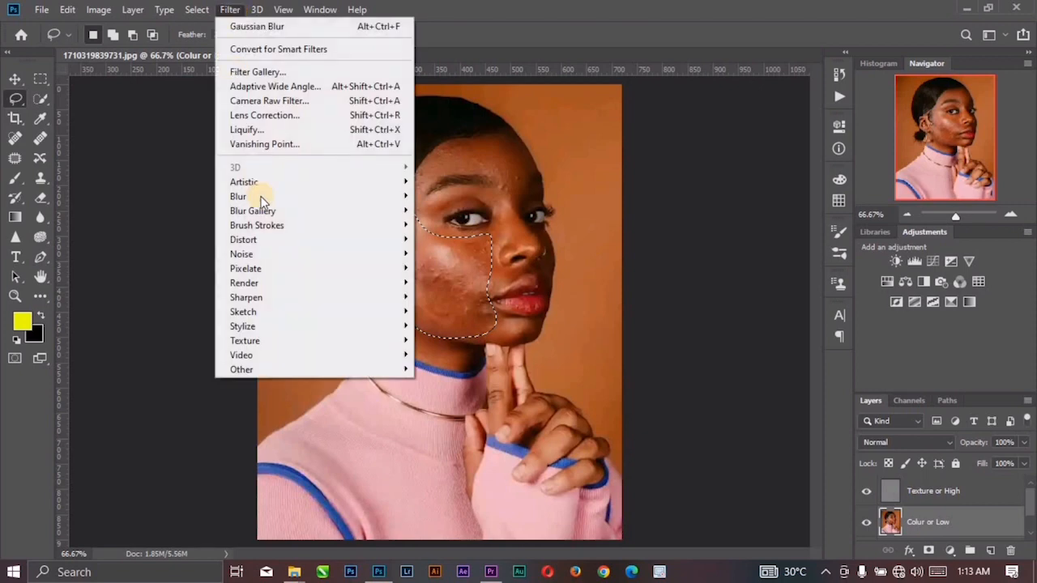
pyautogui.moveTo(409, 196)
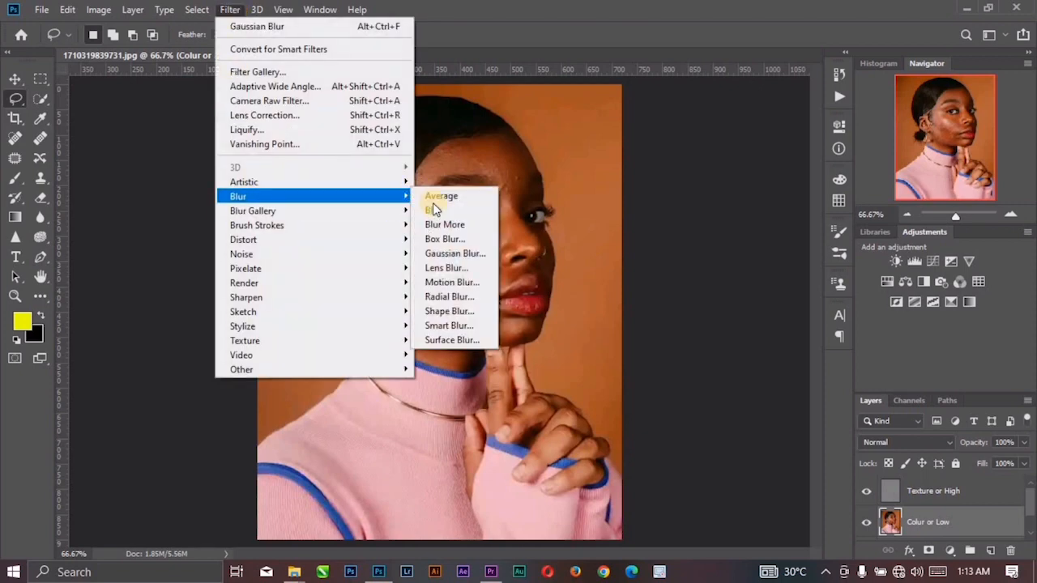
pyautogui.click(452, 254)
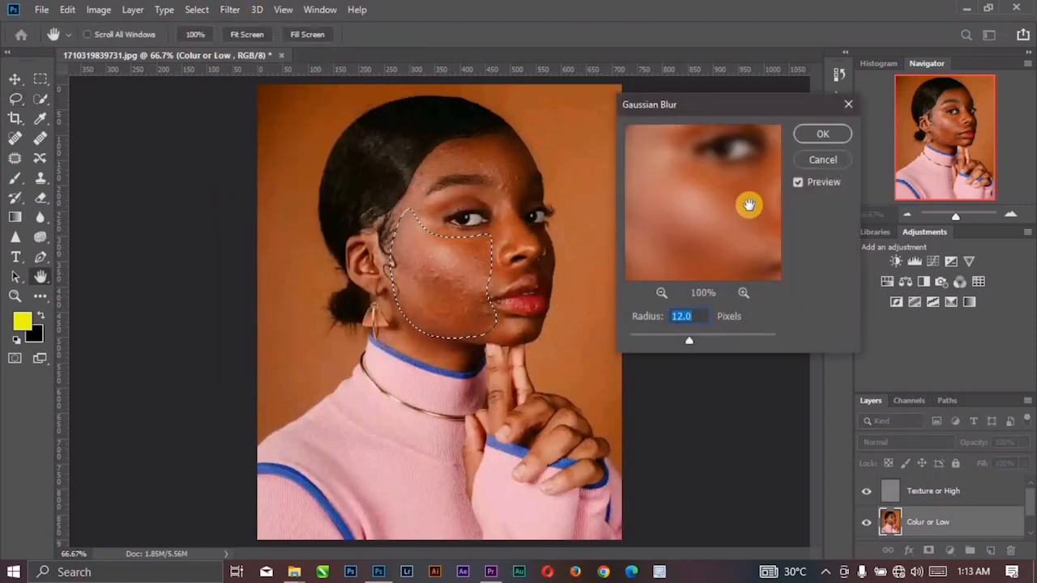
pyautogui.click(820, 133)
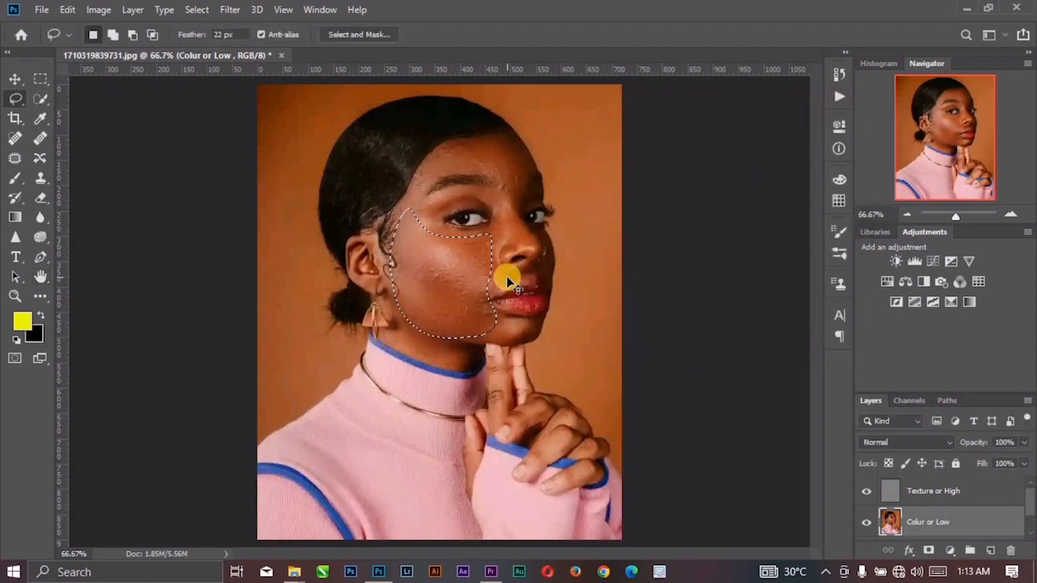
pyautogui.hotkey('ctrl', 'd')
# - Lasso the lower cheek, jawline and upper neck below the ear and reapply the last Gaussian Blur
pyautogui.moveTo(389, 334)
pyautogui.mouseDown()
pyautogui.moveTo(460, 365)
pyautogui.moveTo(486, 355)
pyautogui.moveTo(488, 337)
pyautogui.moveTo(409, 297)
pyautogui.mouseUp()
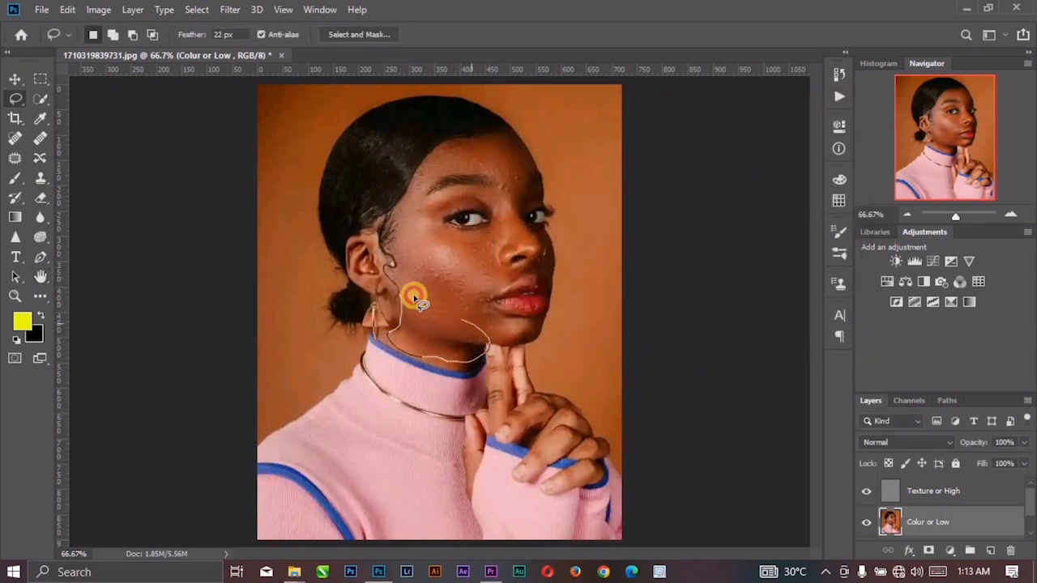
pyautogui.click(230, 9)
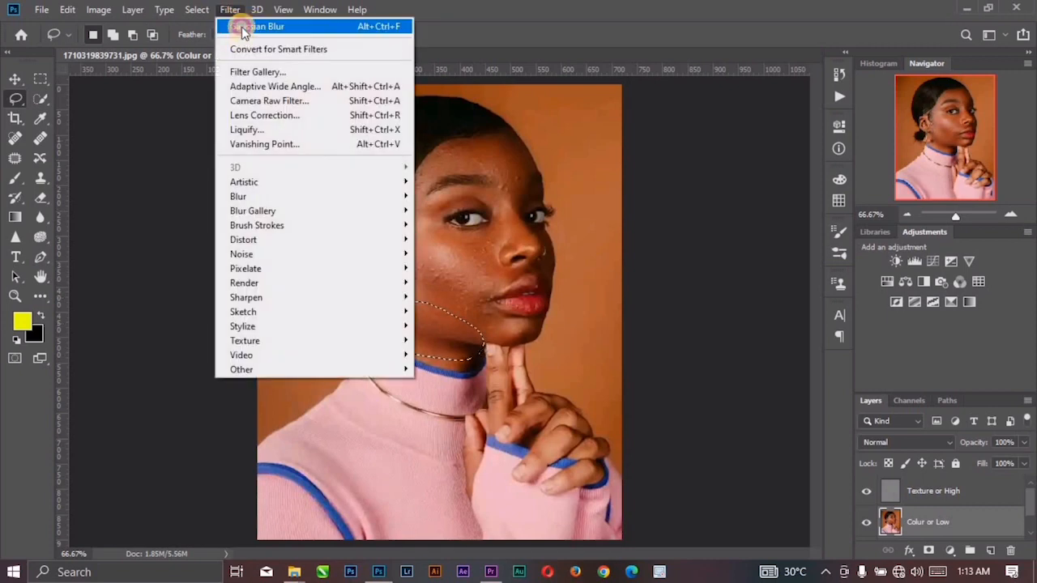
pyautogui.click(247, 26)
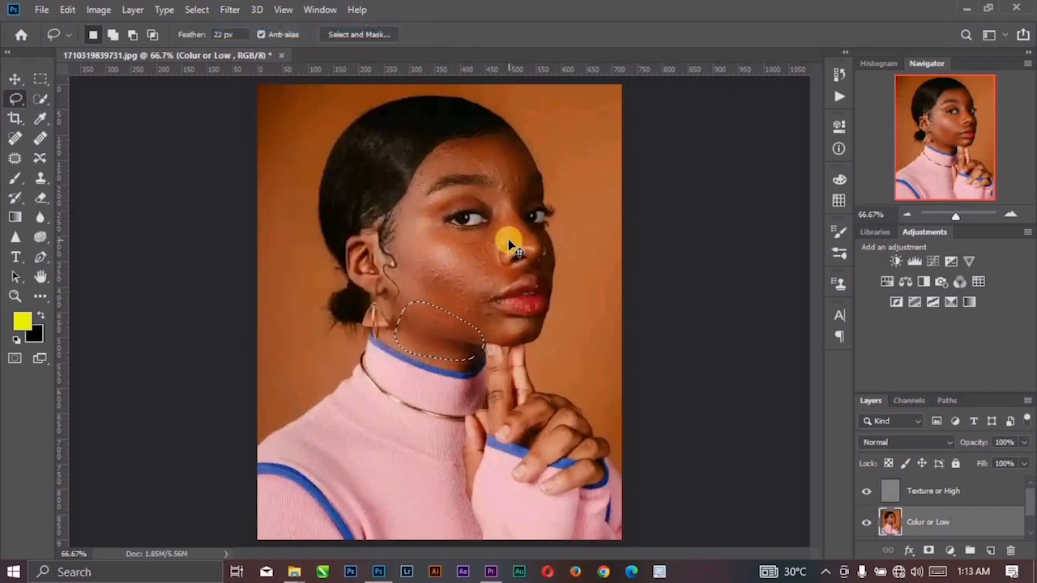
# - Lasso the bridge and side of the nose, reapply the last Gaussian Blur, and deselect
pyautogui.moveTo(522, 160)
pyautogui.mouseDown()
pyautogui.moveTo(518, 192)
pyautogui.moveTo(539, 240)
pyautogui.moveTo(508, 254)
pyautogui.moveTo(499, 243)
pyautogui.moveTo(503, 160)
pyautogui.mouseUp()
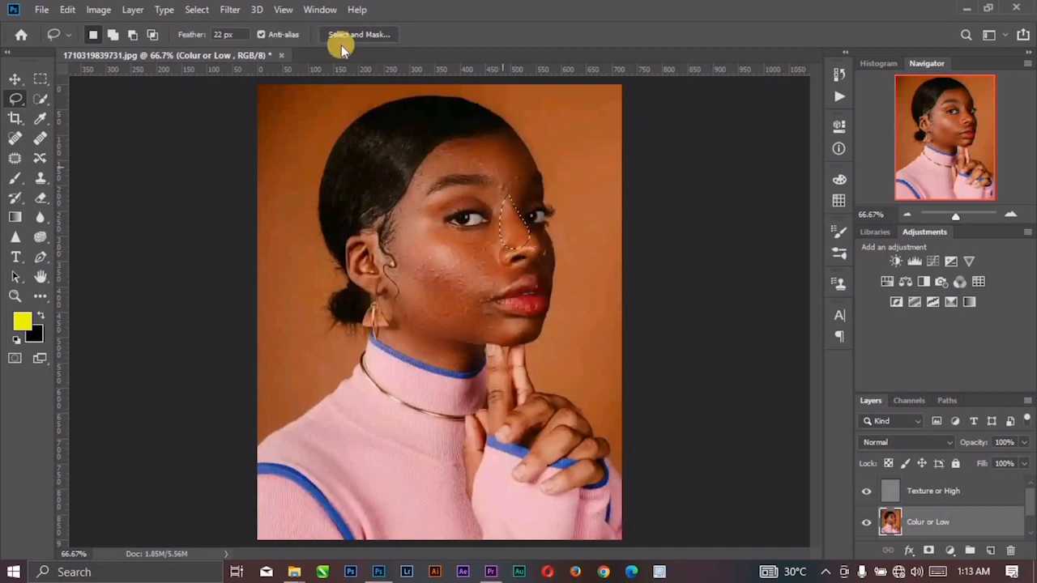
pyautogui.click(231, 10)
pyautogui.click(235, 23)
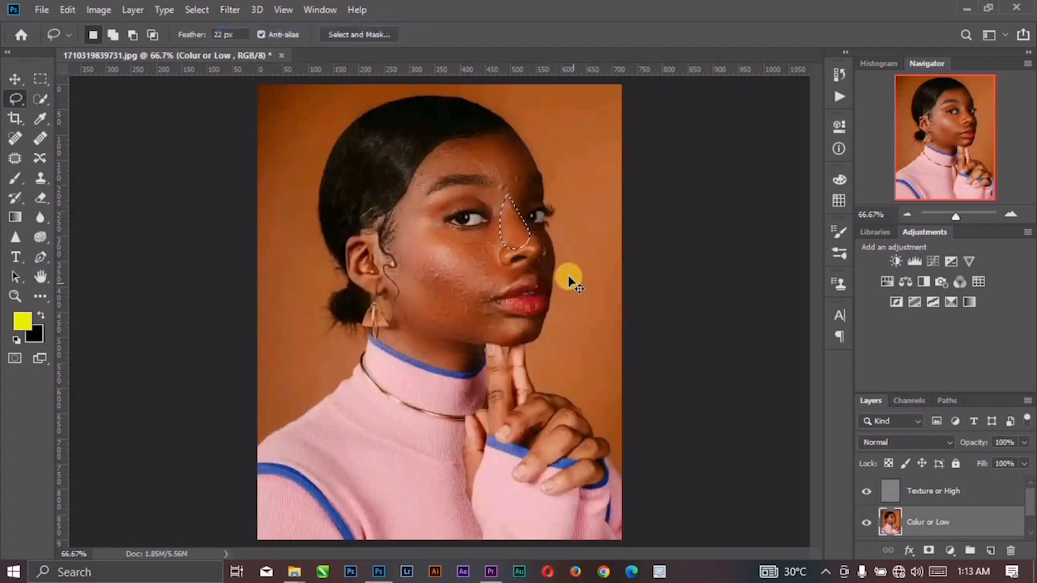
pyautogui.hotkey('ctrl', 'd')
# - Lasso the small strip of far cheek beside the nose, reapply the last Gaussian Blur, and deselect
pyautogui.moveTo(547, 236)
pyautogui.mouseDown()
pyautogui.moveTo(549, 280)
pyautogui.moveTo(563, 272)
pyautogui.moveTo(550, 231)
pyautogui.mouseUp()
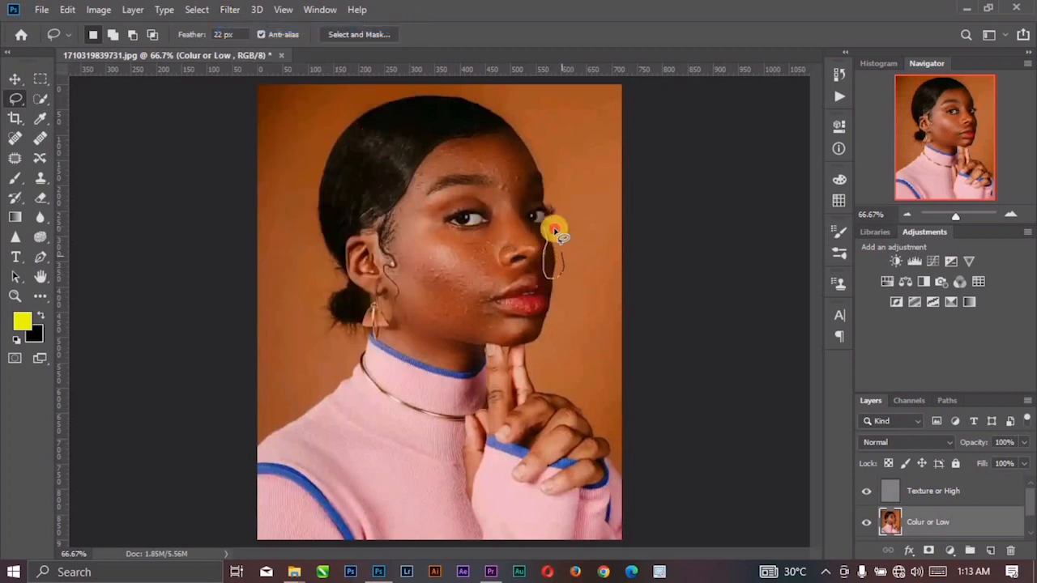
pyautogui.click(224, 9)
pyautogui.click(243, 25)
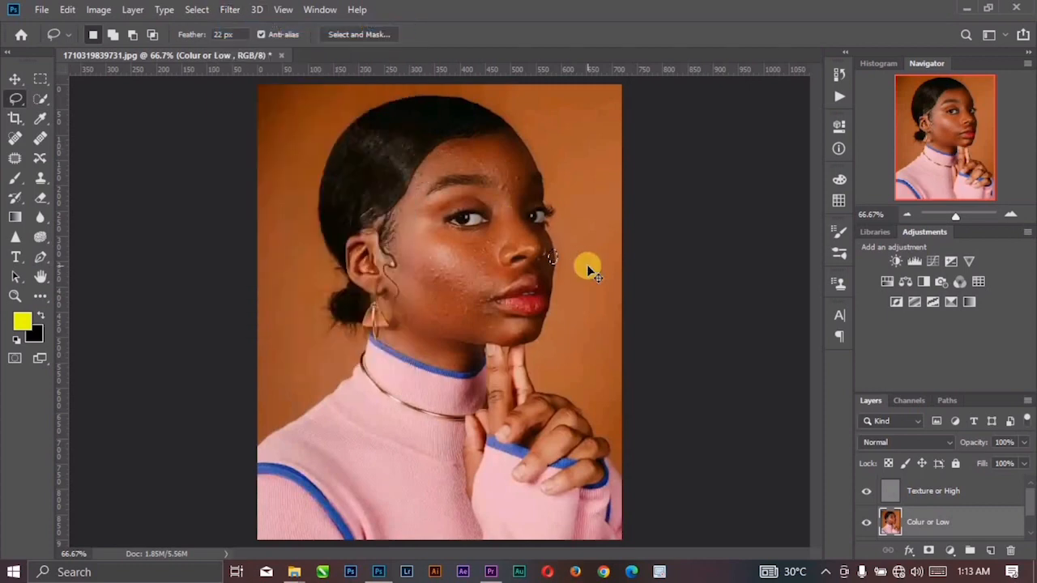
pyautogui.hotkey('ctrl', 'd')
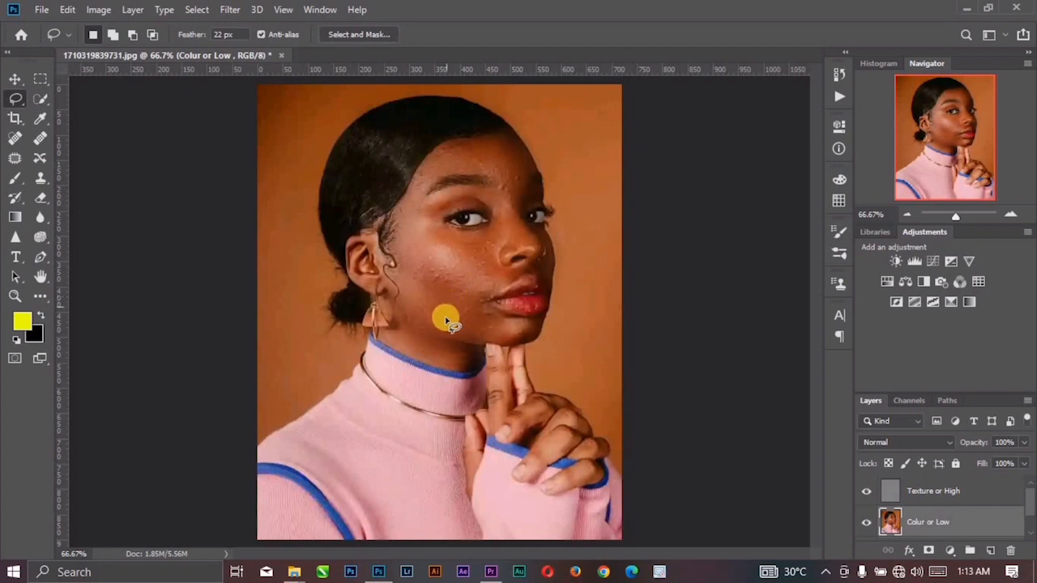
# - Select the Texture or High layer and activate the Spot Healing Brush, trying the other healing tools and Clone Stamp
pyautogui.click(14, 81)
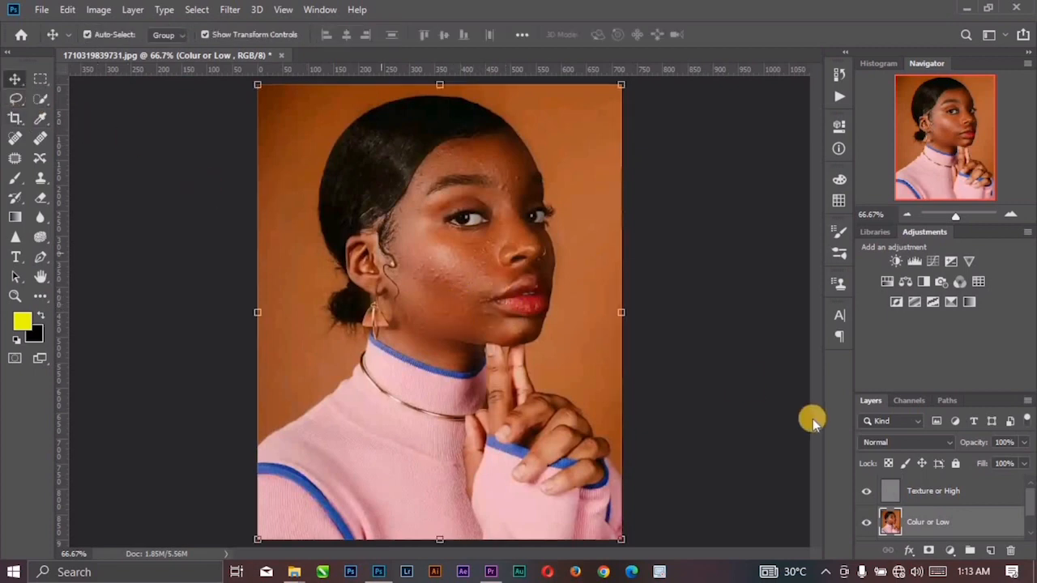
pyautogui.scroll(-1, 931, 499)
pyautogui.scroll(1, 929, 501)
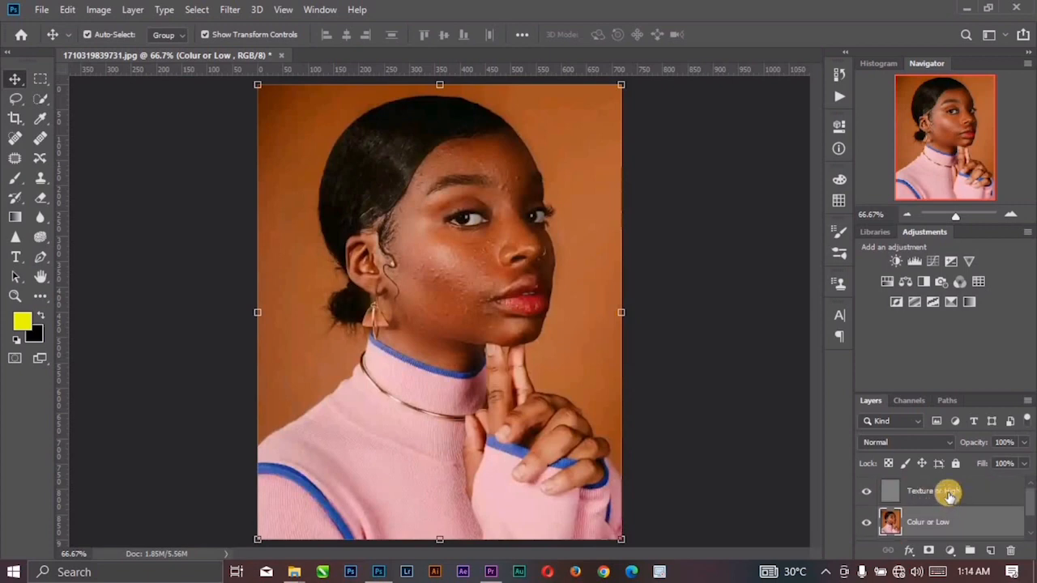
pyautogui.click(949, 494)
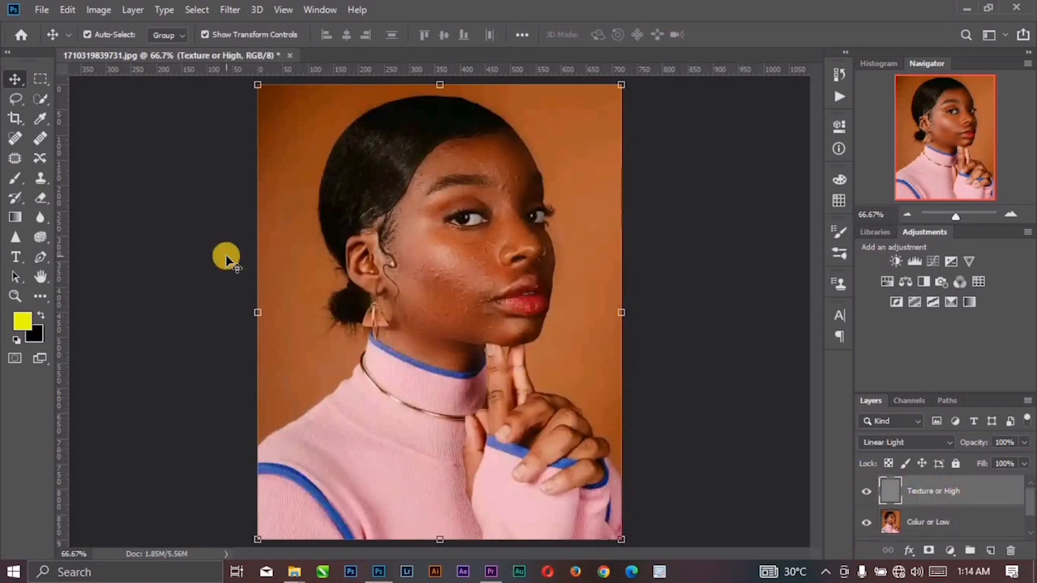
pyautogui.click(13, 140)
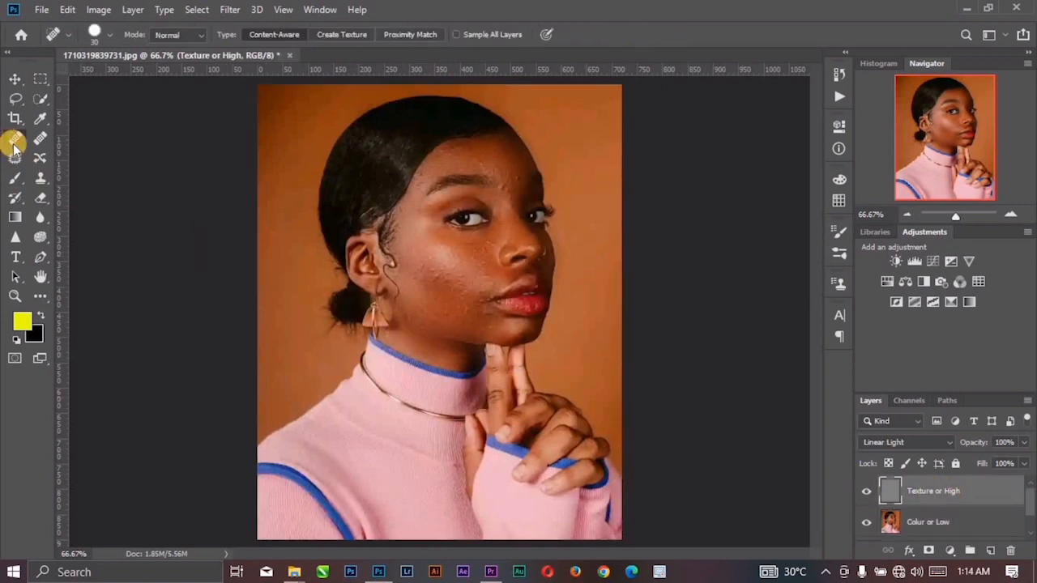
pyautogui.click(40, 139)
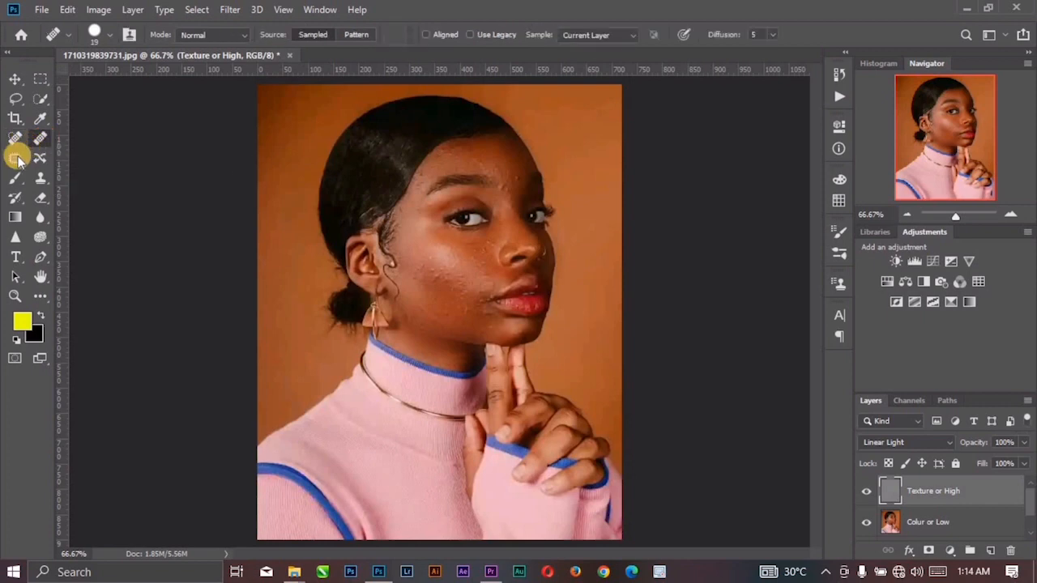
pyautogui.click(15, 157)
pyautogui.click(42, 177)
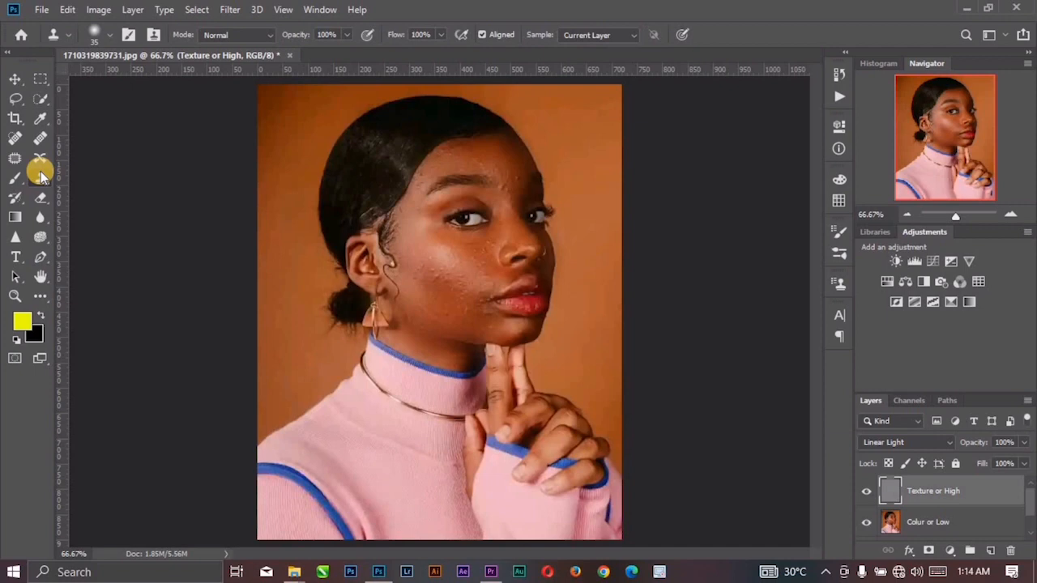
pyautogui.click(15, 136)
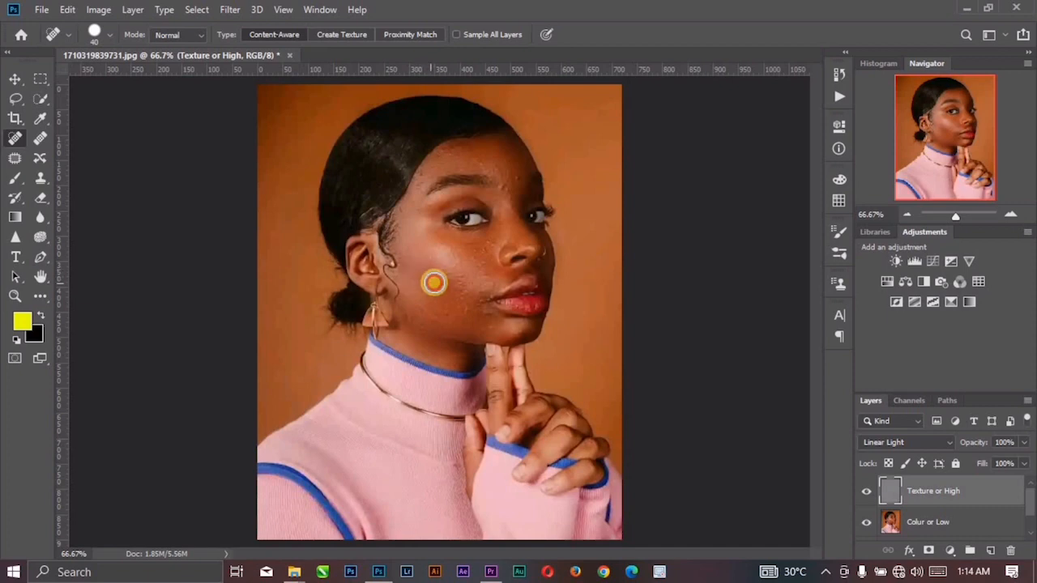
# - Heal the rough texture and blemishes across the near cheek with a 40-pixel content-aware Spot Healing Brush
pyautogui.click(456, 301)
pyautogui.click(451, 317)
pyautogui.click(435, 322)
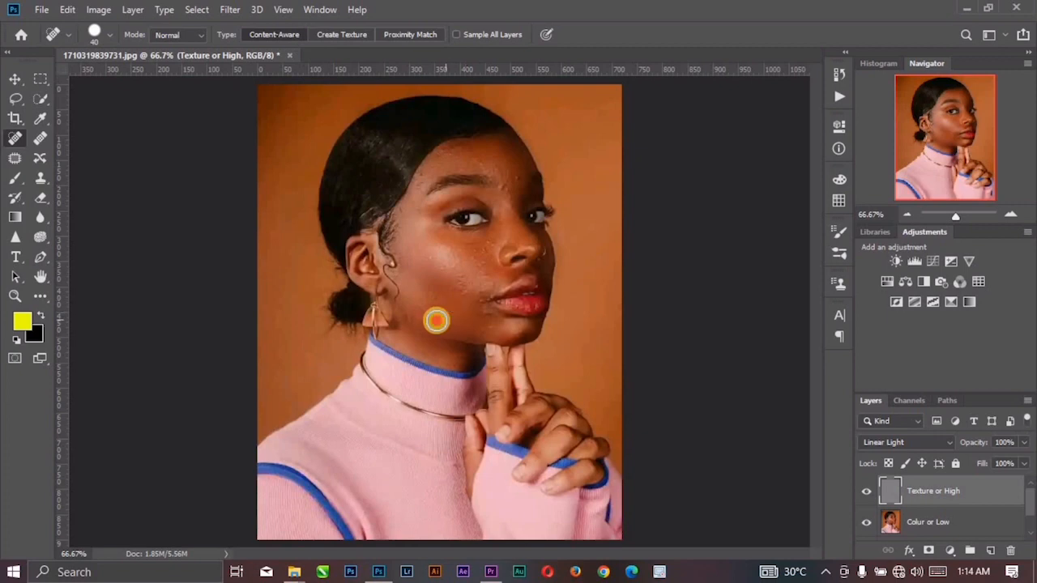
pyautogui.click(440, 306)
pyautogui.click(455, 280)
pyautogui.click(442, 252)
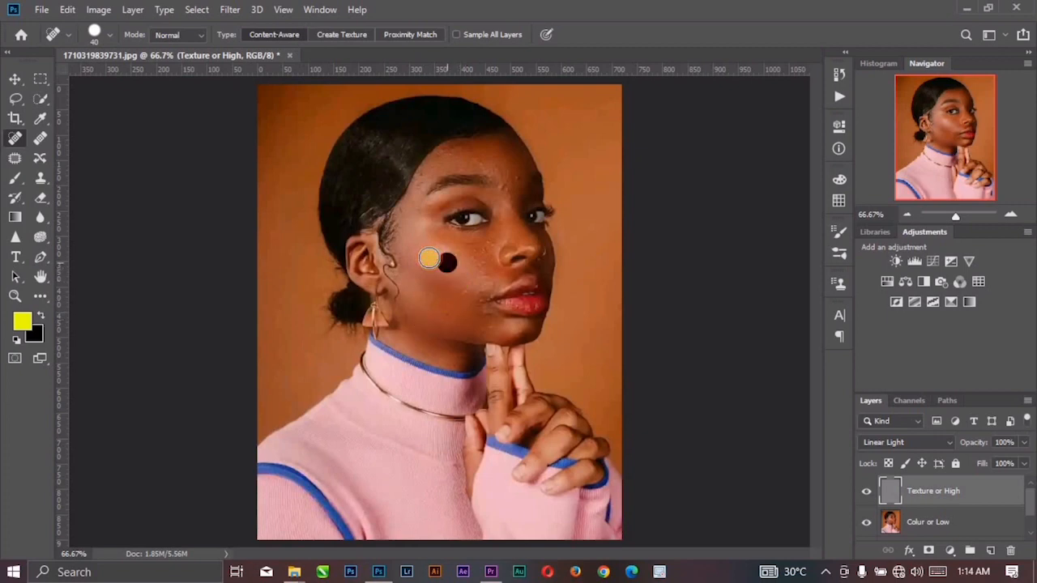
pyautogui.click(409, 231)
pyautogui.click(429, 293)
pyautogui.click(444, 316)
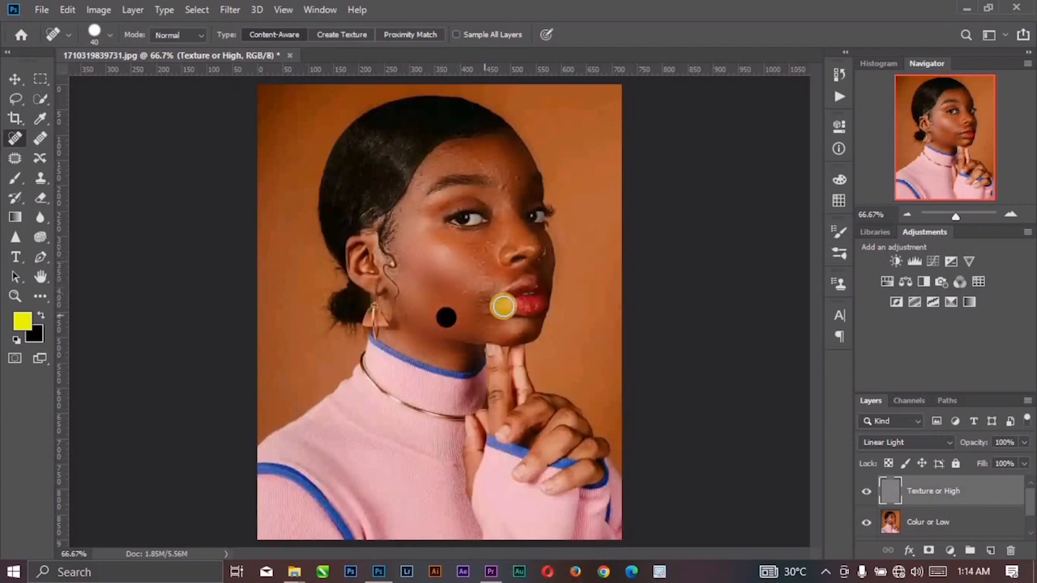
# - Heal the blemishes around the near corner of the mouth and the adjoining cheek with a 30-pixel Spot Healing Brush
pyautogui.scroll(2, 502, 301)
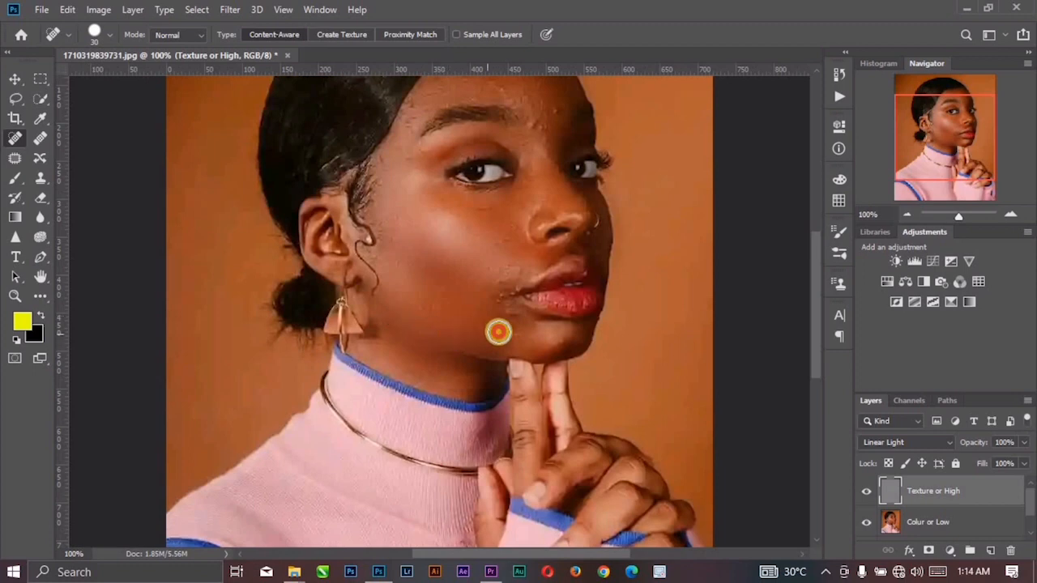
pyautogui.click(501, 301)
pyautogui.click(501, 287)
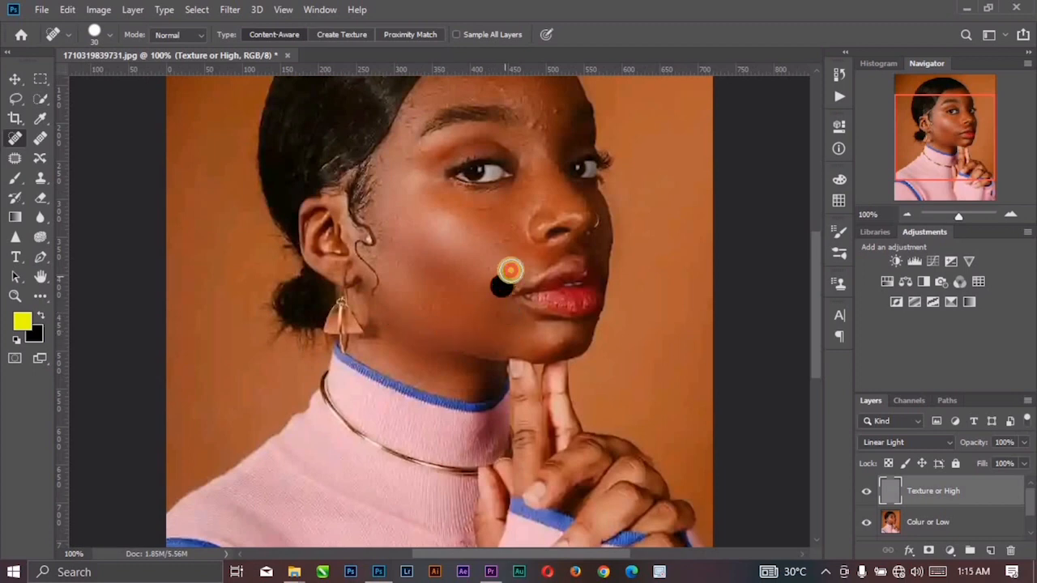
pyautogui.click(510, 271)
pyautogui.click(514, 281)
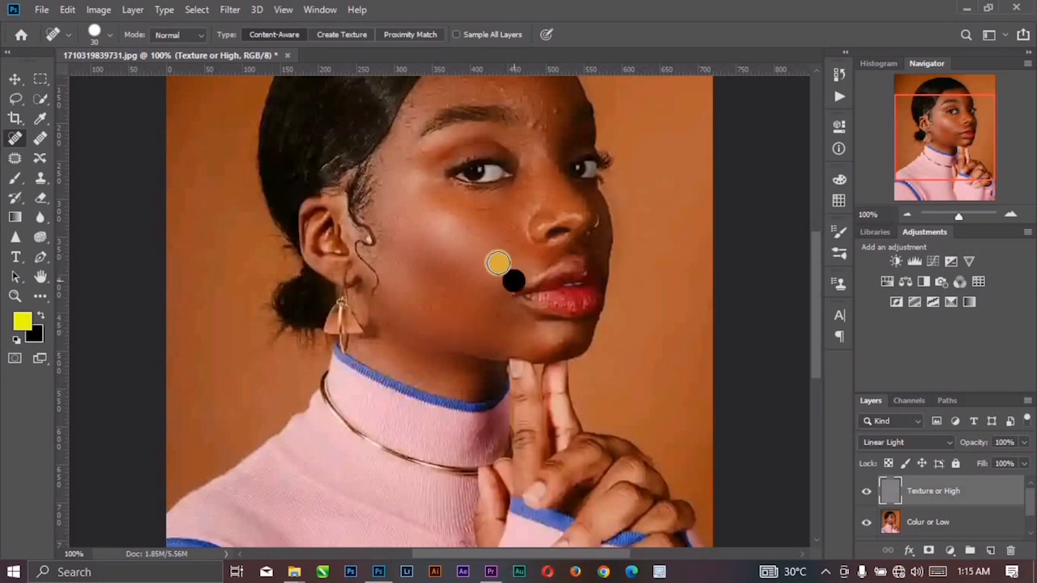
pyautogui.scroll(2, 495, 294)
pyautogui.click(492, 281)
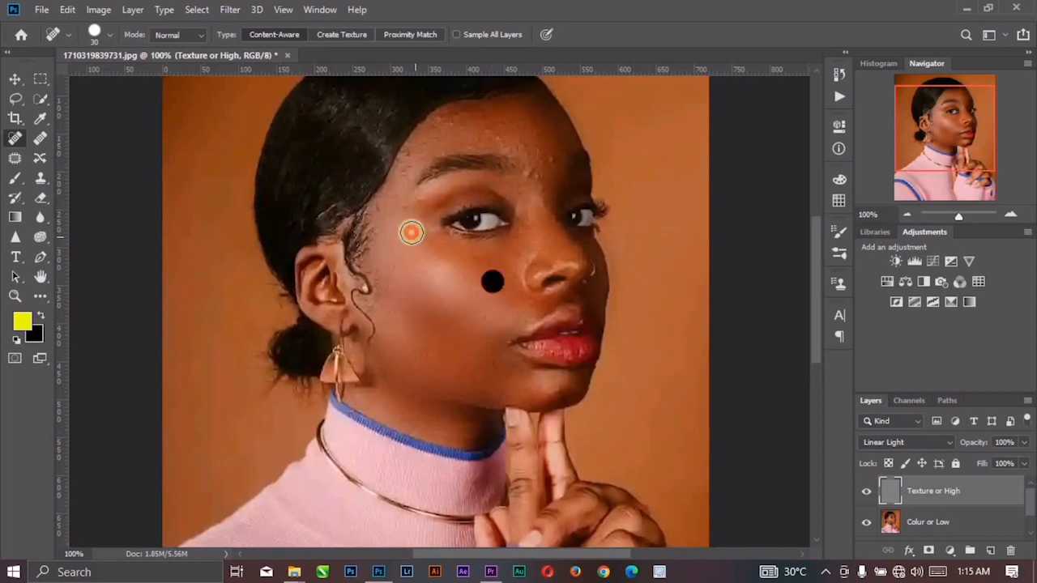
# - Heal the blemishes at the near temple, across the forehead and between the eyebrows with the 30-pixel Spot Healing Brush
pyautogui.click(410, 162)
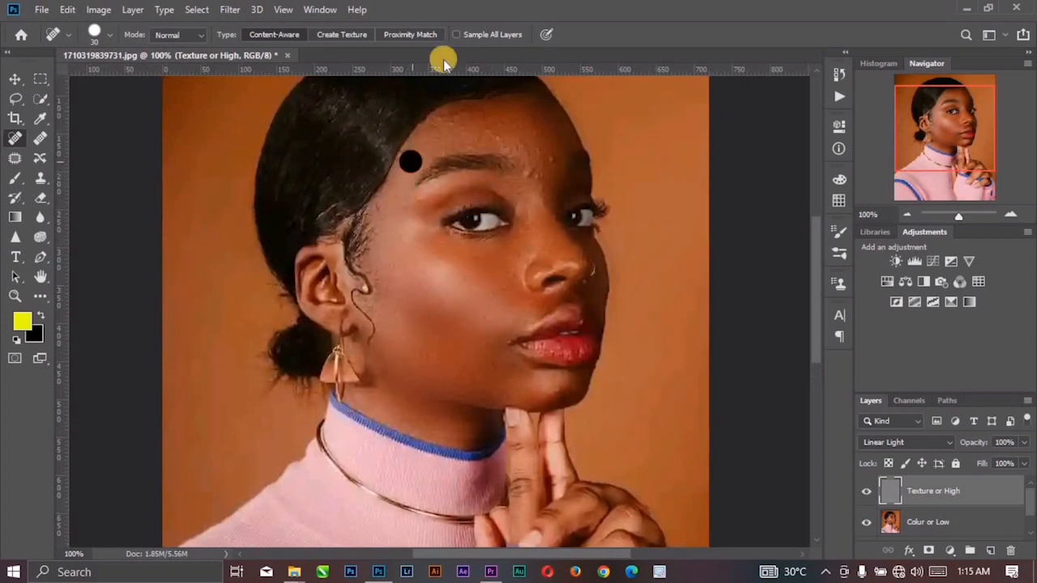
pyautogui.click(440, 118)
pyautogui.click(474, 132)
pyautogui.click(502, 126)
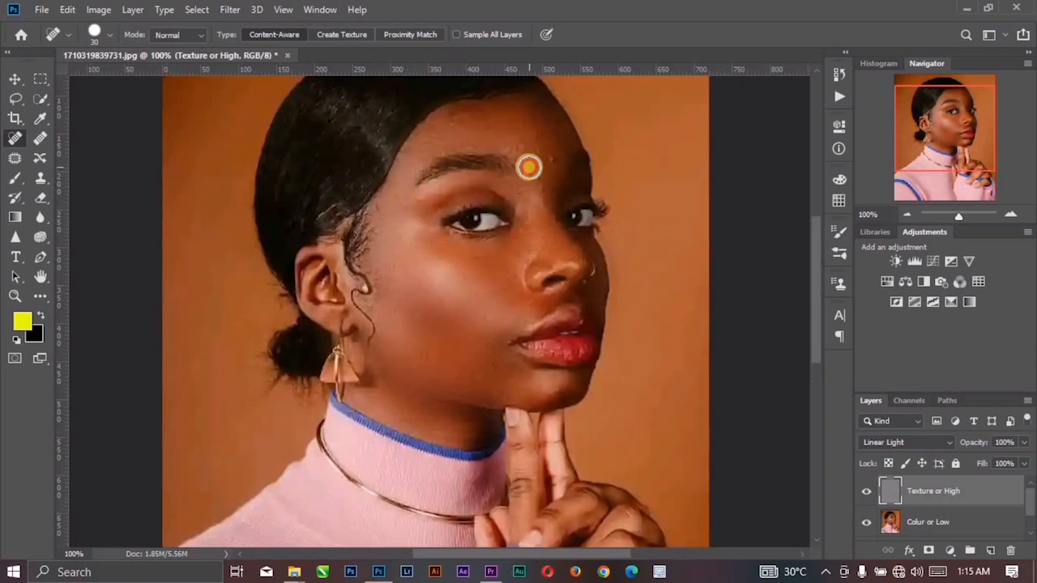
pyautogui.click(541, 187)
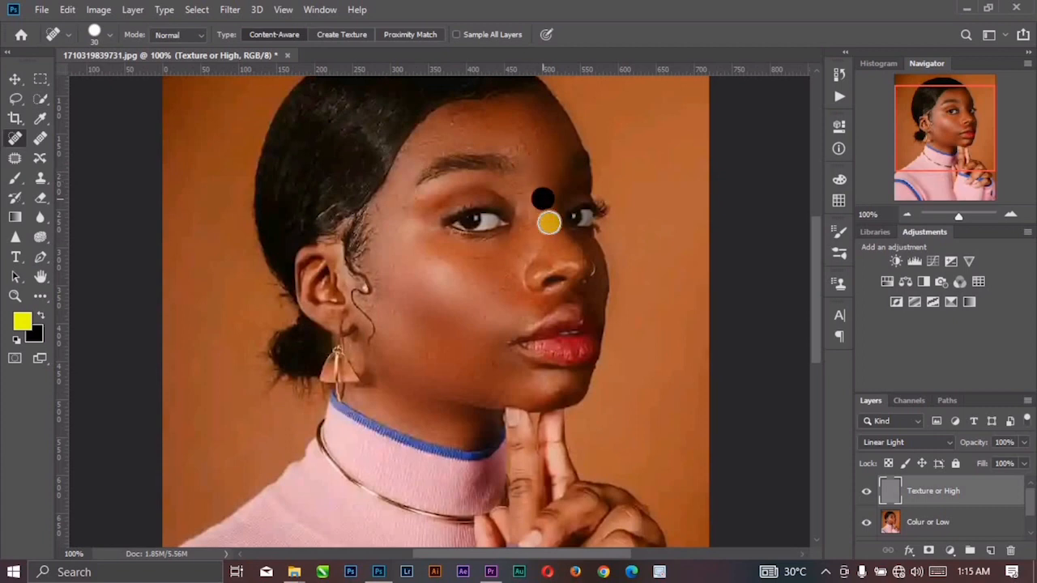
# - Heal the spots on the nose bridge, under the near eye and on the cheek beside the nostril
pyautogui.click(538, 241)
pyautogui.click(487, 253)
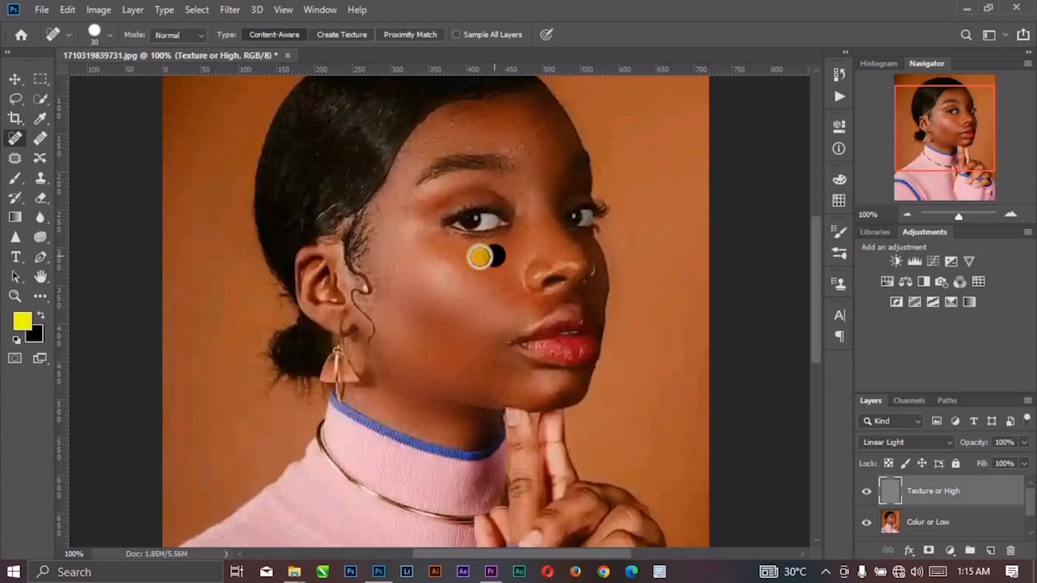
pyautogui.click(503, 290)
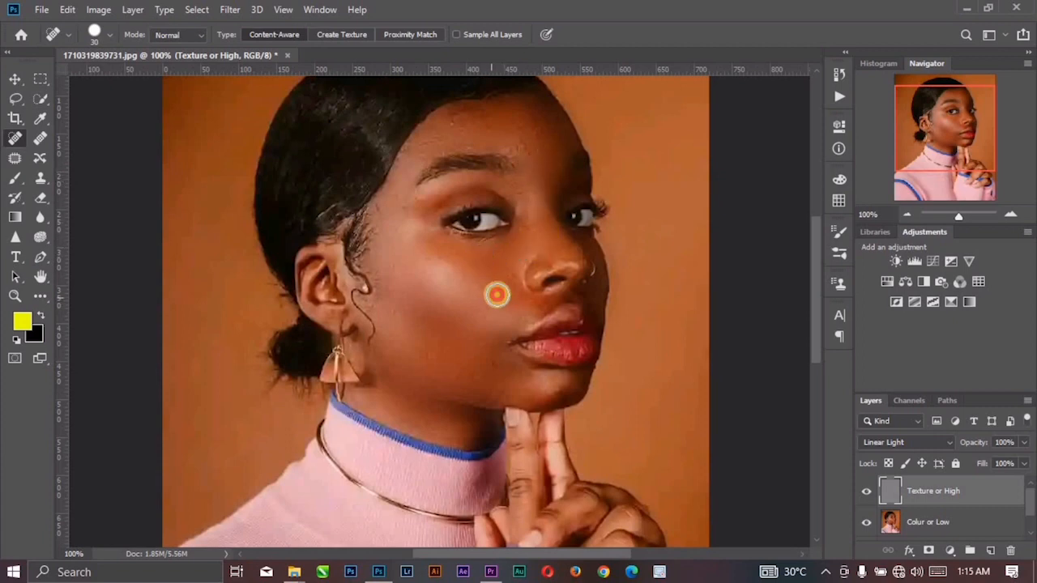
# - Go over the near temple, upper forehead and area above the inner eyebrow again with the 30-pixel Spot Healing Brush
pyautogui.click(386, 215)
pyautogui.click(465, 132)
pyautogui.click(461, 115)
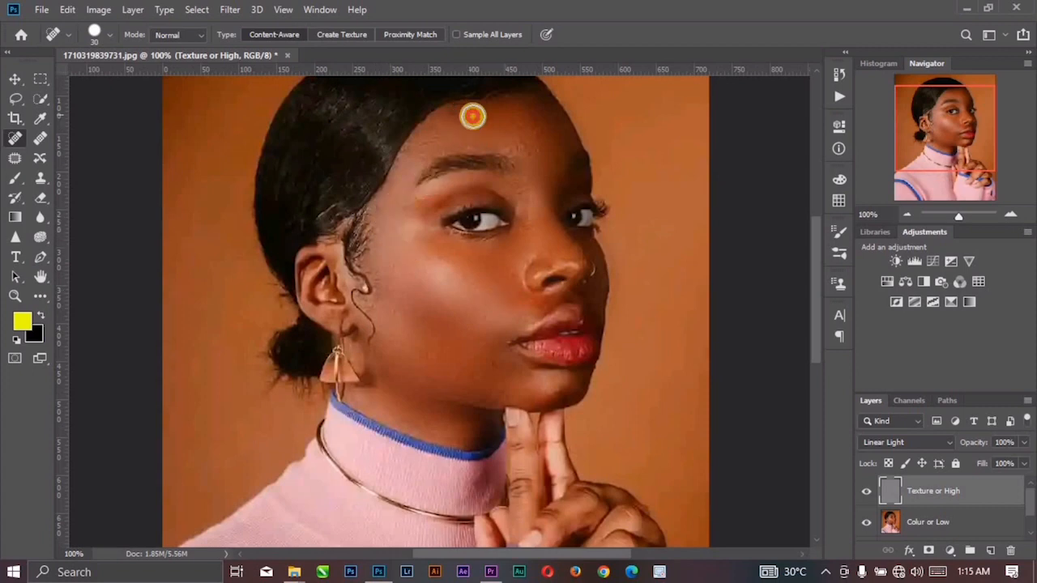
pyautogui.click(519, 144)
pyautogui.click(531, 155)
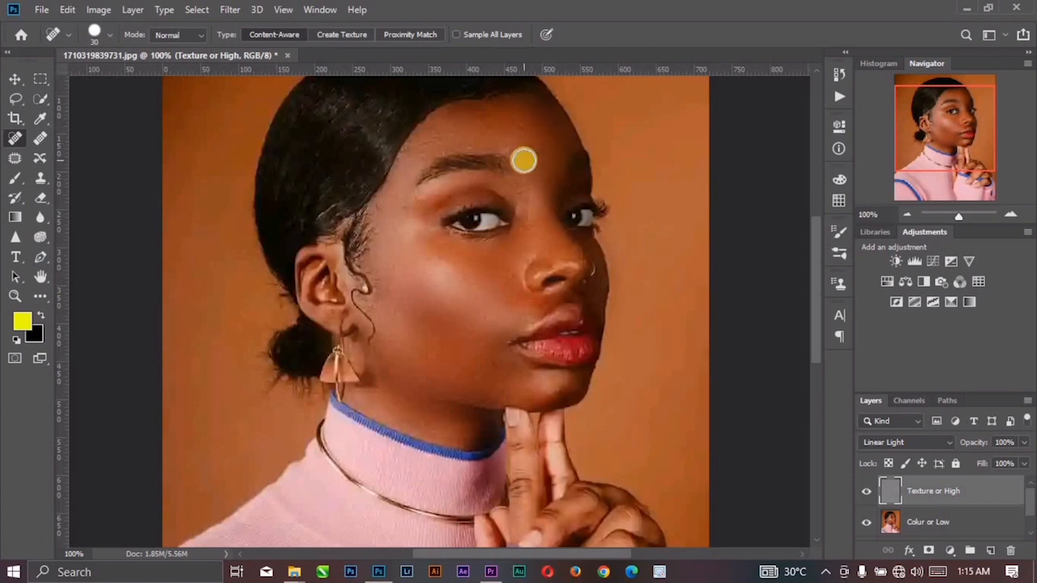
# - Heal the fine texture on the nose bridge, tip and near nostril, reducing the Spot Healing Brush to 15 pixels
pyautogui.click(523, 204)
pyautogui.click(527, 227)
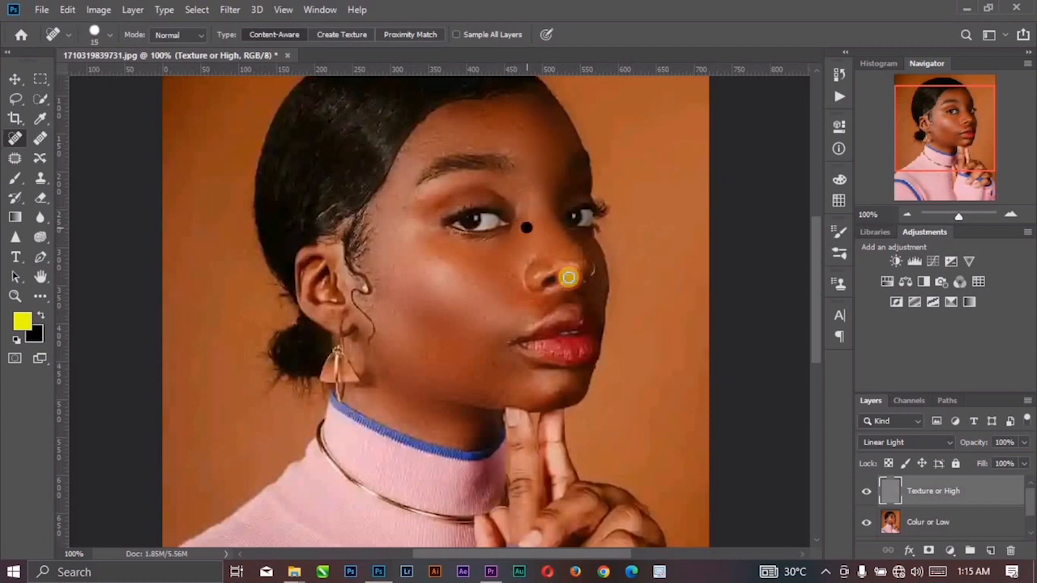
pyautogui.click(572, 263)
pyautogui.click(568, 246)
pyautogui.click(540, 257)
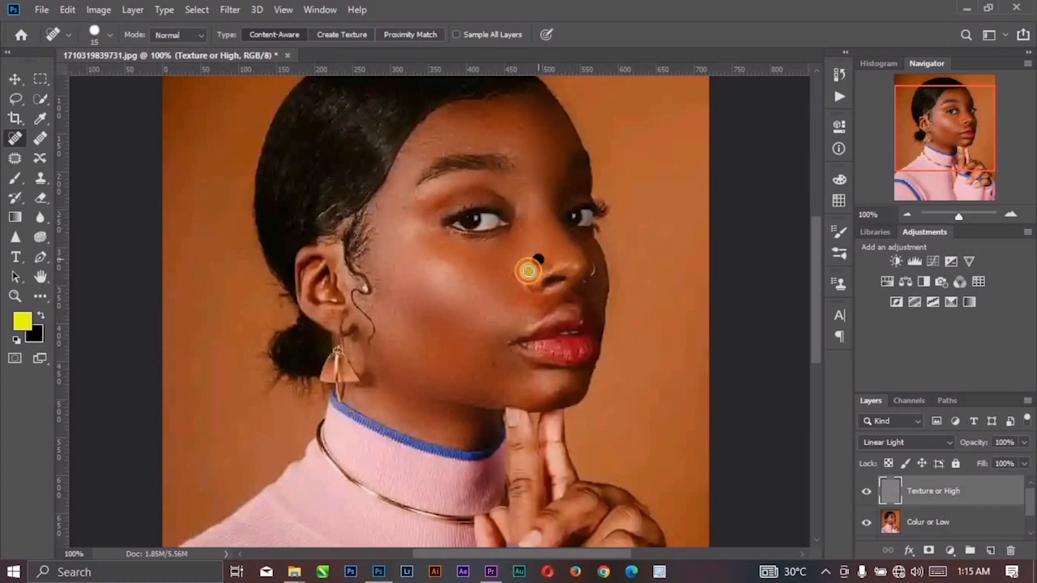
pyautogui.click(526, 276)
# - Heal the skin around the mouth, chin, jaw and outer near cheek, enlarging the Spot Healing Brush to 25 pixels
pyautogui.click(523, 317)
pyautogui.click(512, 360)
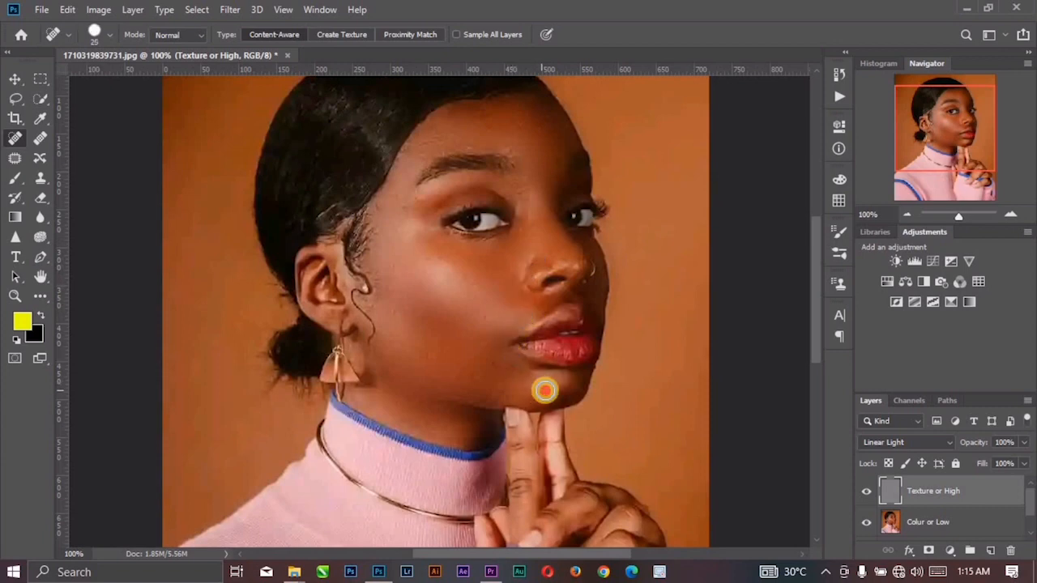
pyautogui.click(560, 387)
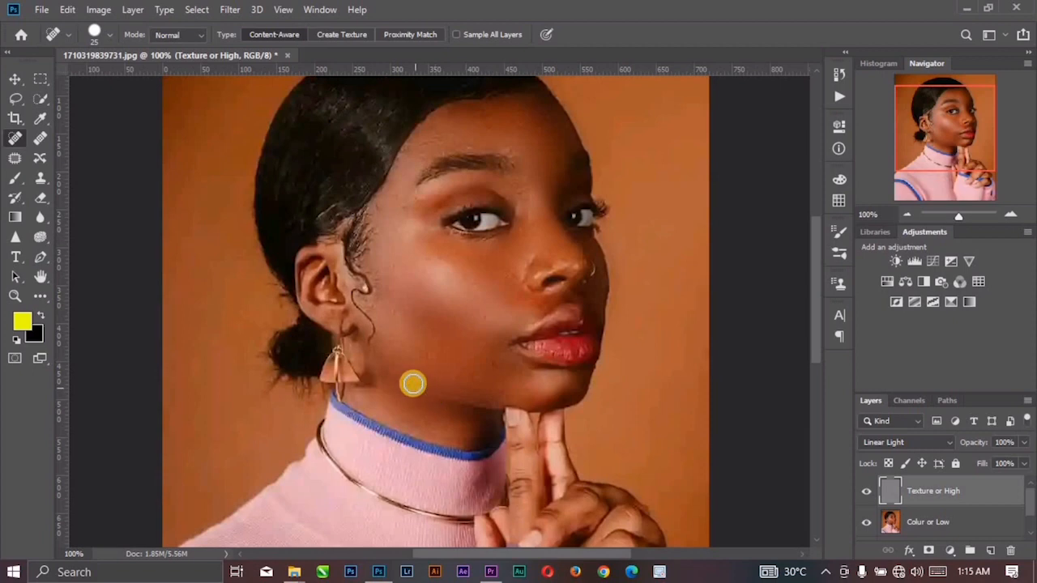
pyautogui.click(412, 383)
pyautogui.click(400, 289)
pyautogui.click(383, 239)
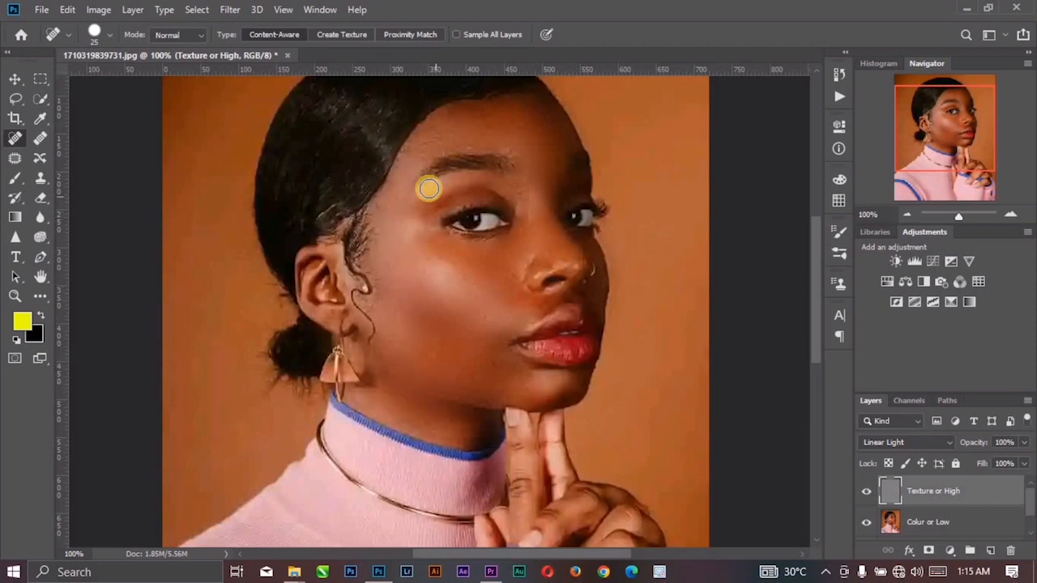
# - Heal the remaining spots on the forehead and beside the upper nose with the 25-pixel Spot Healing Brush
pyautogui.click(478, 122)
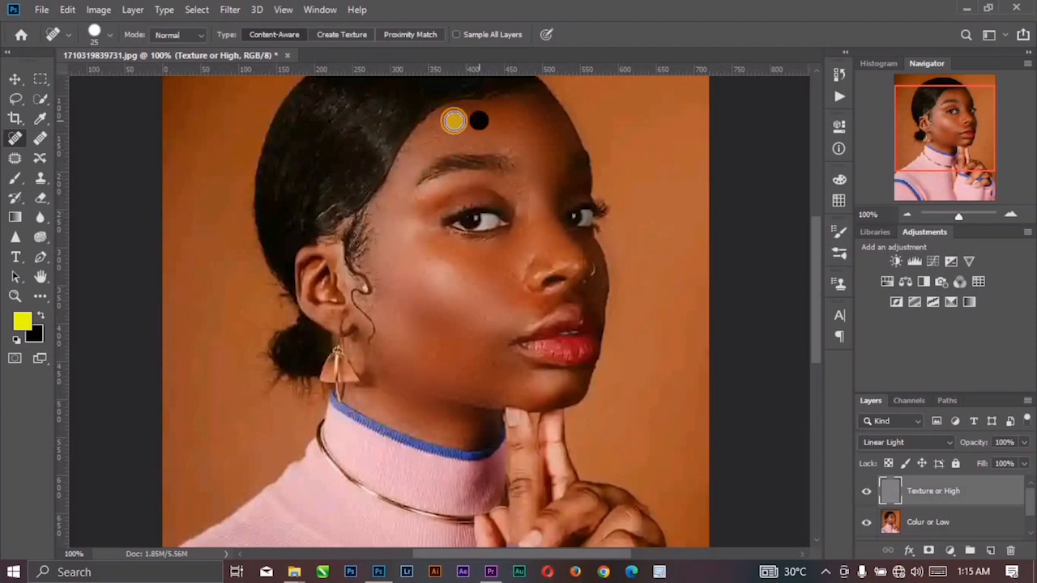
pyautogui.click(444, 118)
pyautogui.click(514, 129)
pyautogui.click(526, 194)
pyautogui.click(520, 235)
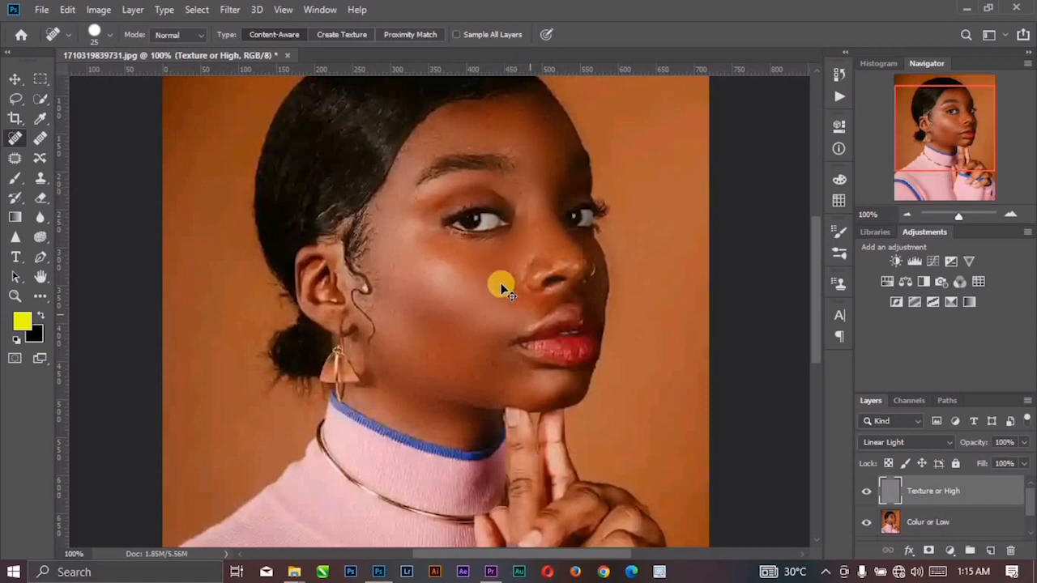
# - Group the Texture or High and Colur or Low layers and name the group "Frq Sep"
pyautogui.hotkey('ctrl', '-')
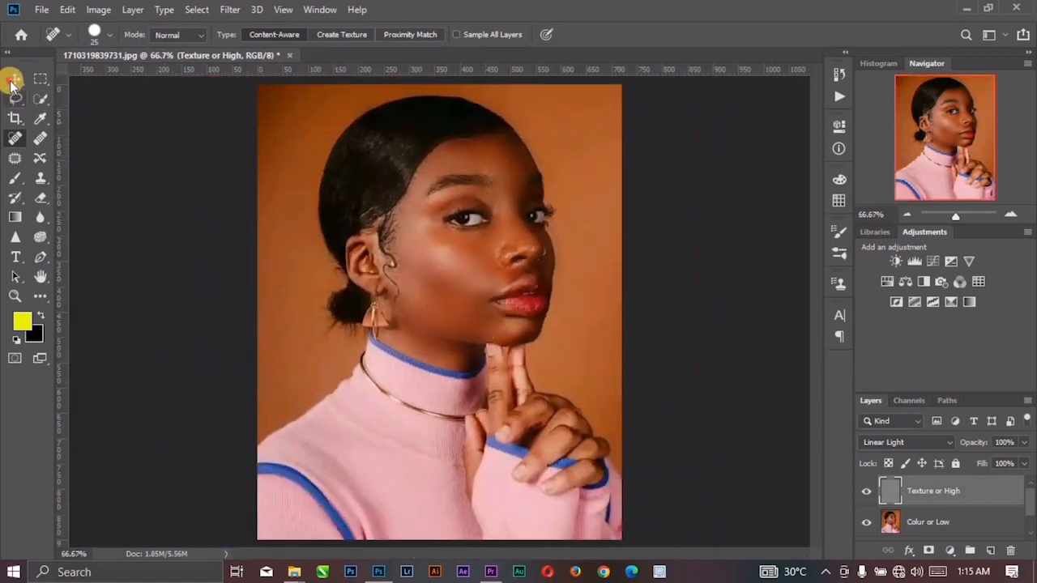
pyautogui.click(14, 79)
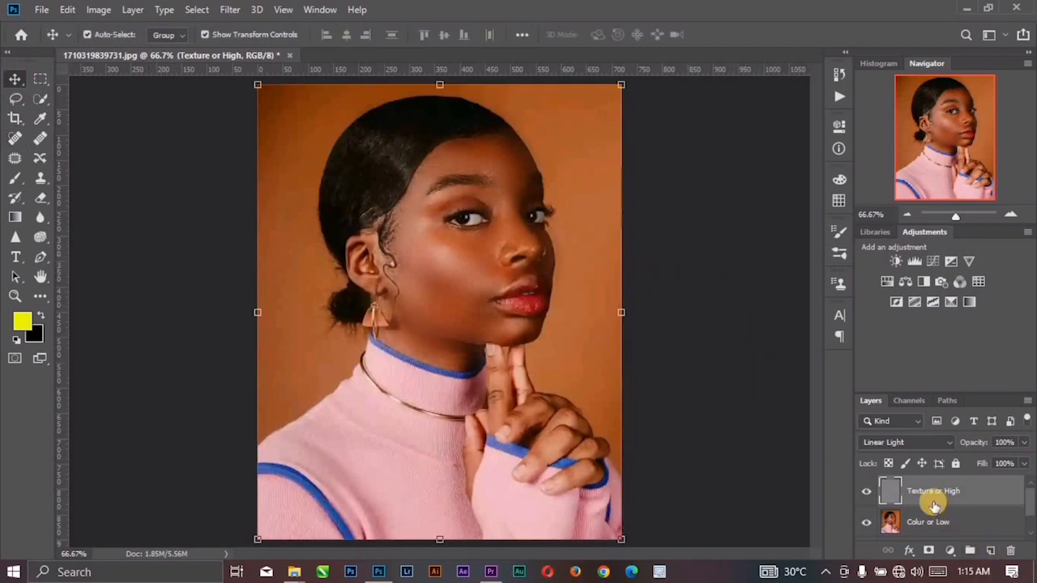
pyautogui.keyDown('ctrl'); pyautogui.click(928, 504); pyautogui.keyUp('ctrl')
pyautogui.hotkey('ctrl', 'g')
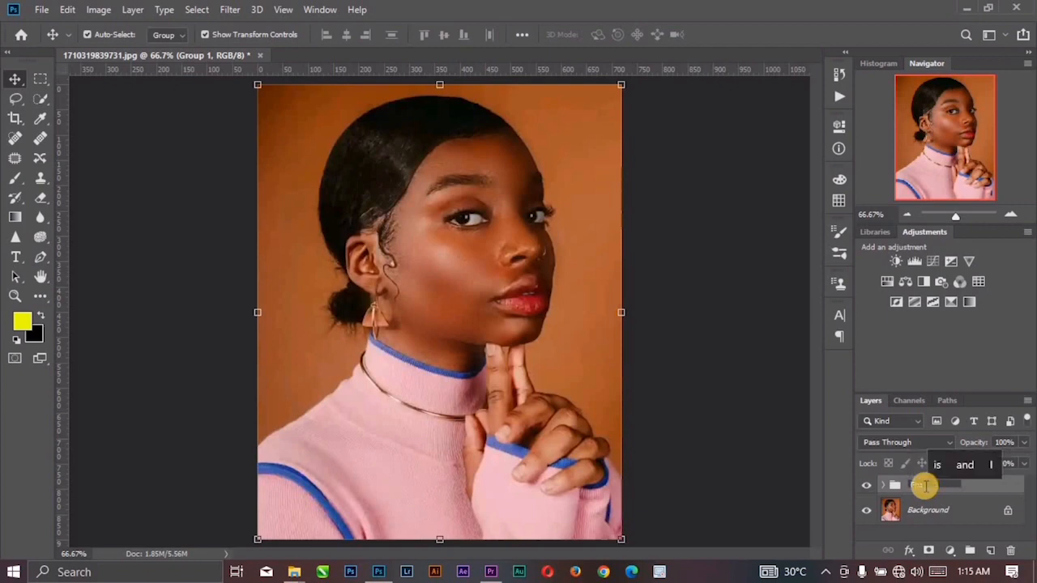
pyautogui.write('Sepp')
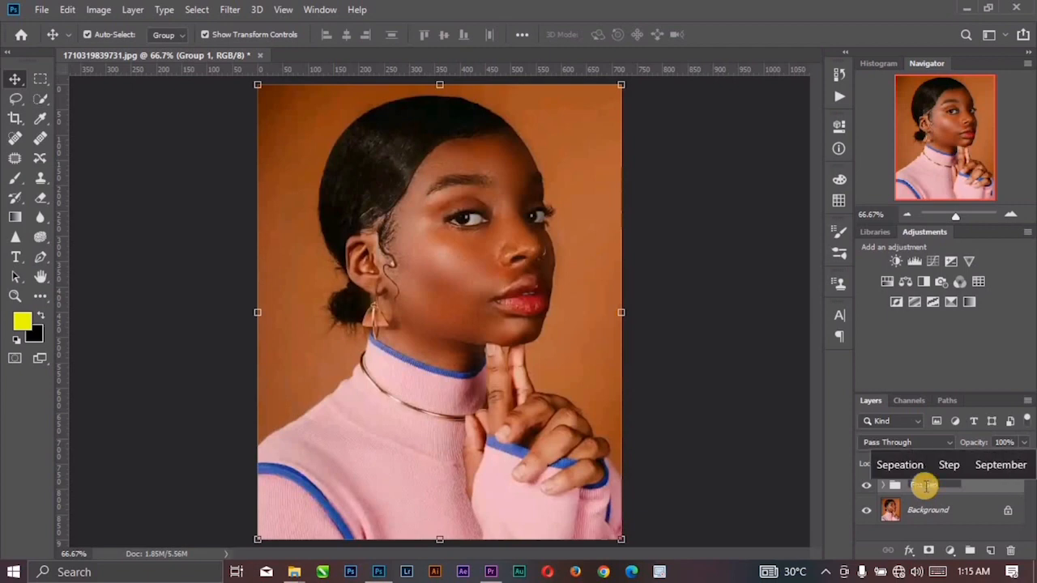
pyautogui.click(750, 478)
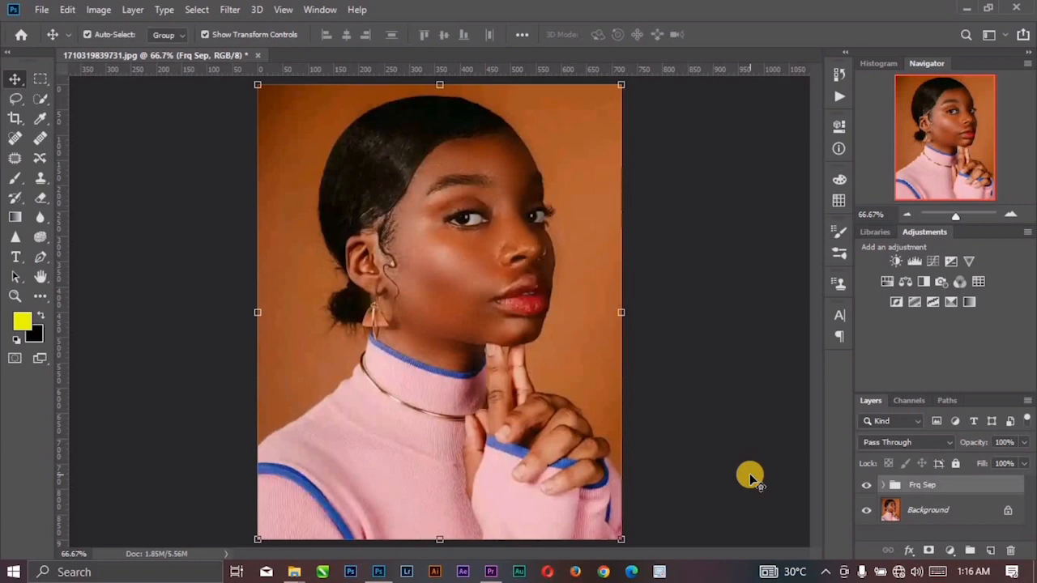
# - Run the Eye Whiten action from the CV Retain and Refine Skill 1 set, continuing past its unavailable layers
pyautogui.click(839, 96)
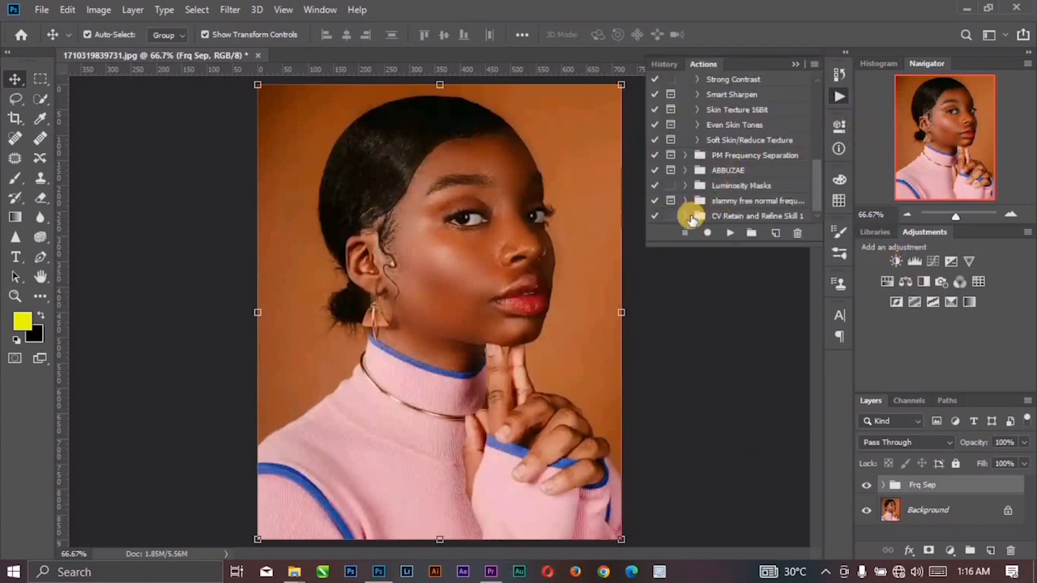
pyautogui.click(686, 216)
pyautogui.scroll(-5, 733, 202)
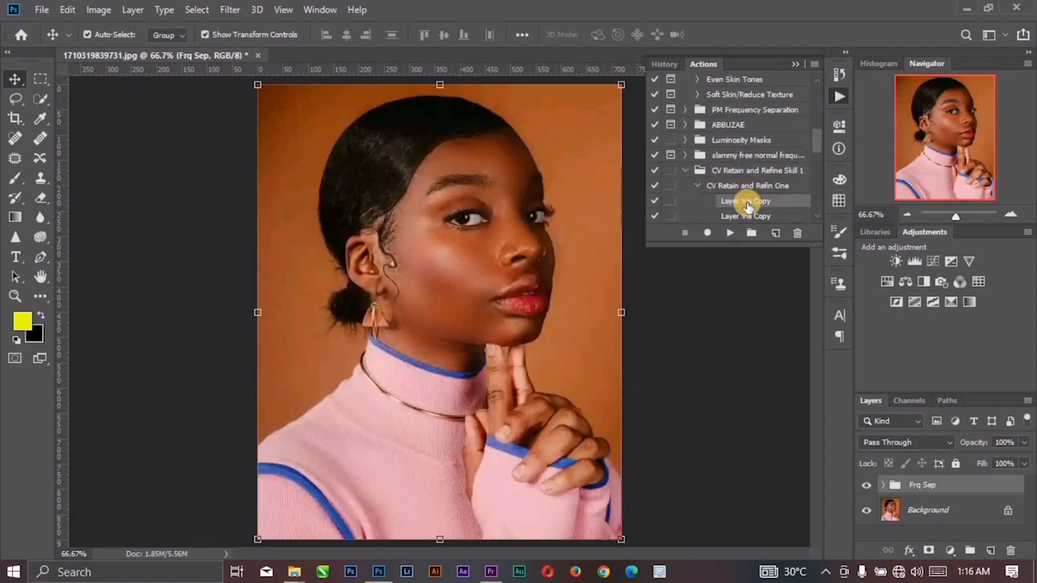
pyautogui.scroll(5, 725, 197)
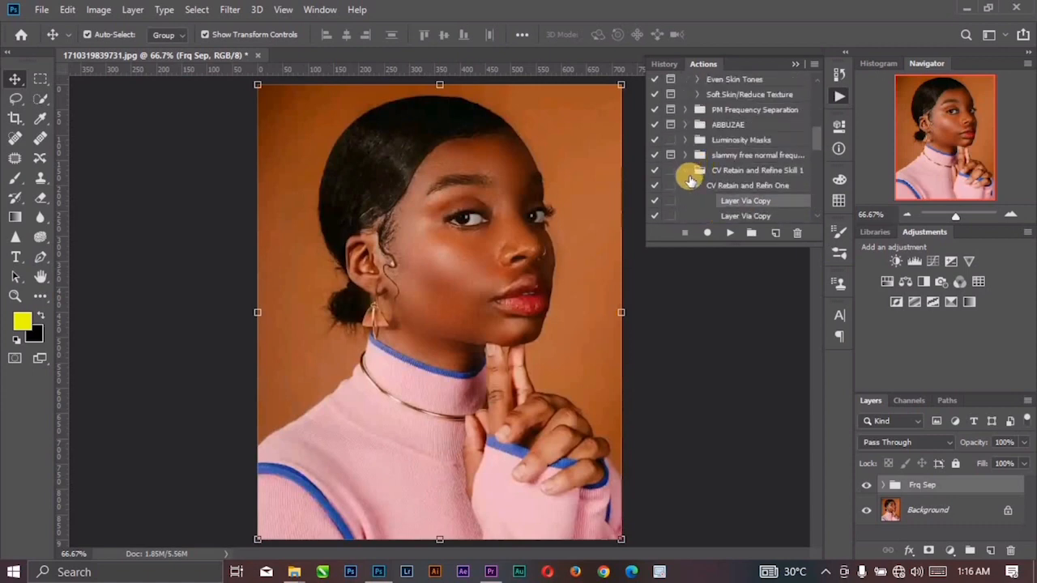
pyautogui.click(684, 170)
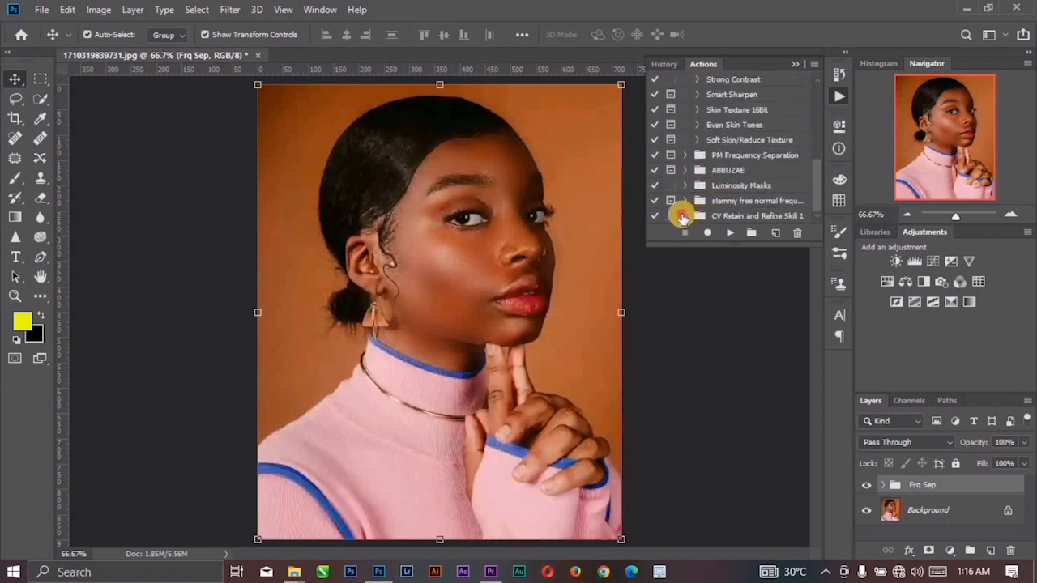
pyautogui.click(683, 216)
pyautogui.scroll(-5, 713, 202)
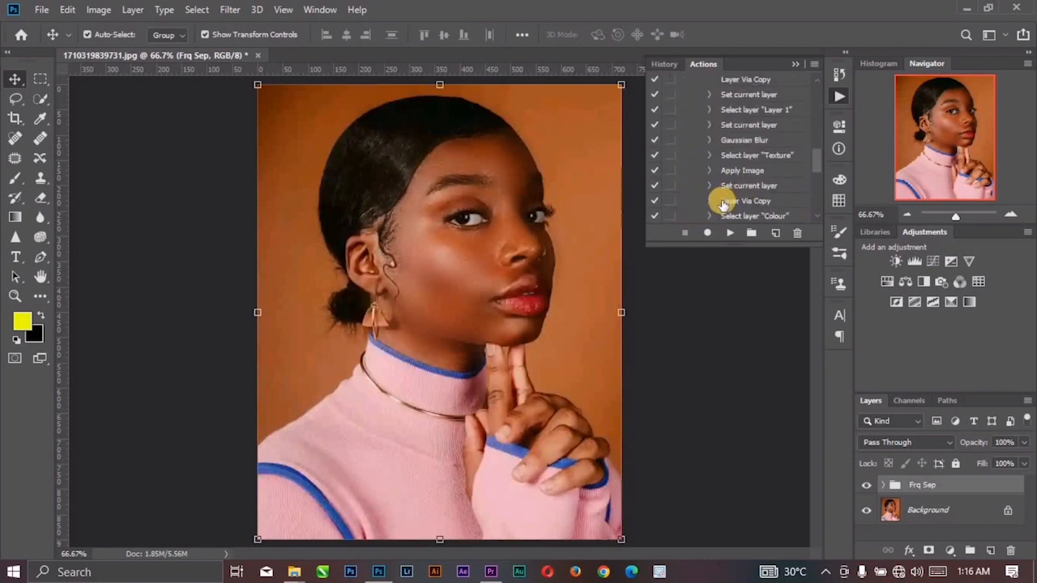
pyautogui.scroll(-5, 724, 205)
pyautogui.click(725, 217)
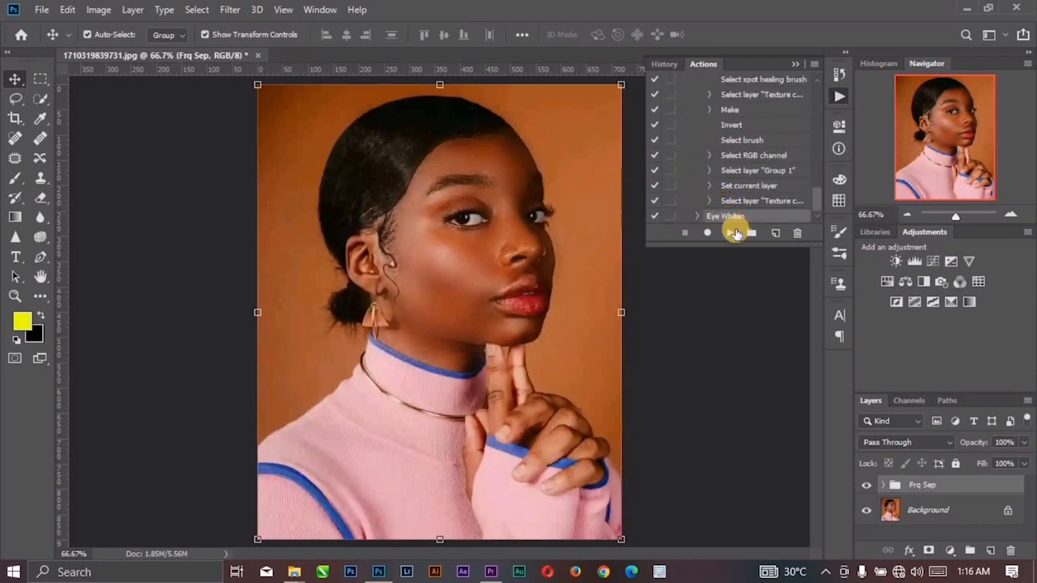
pyautogui.click(732, 232)
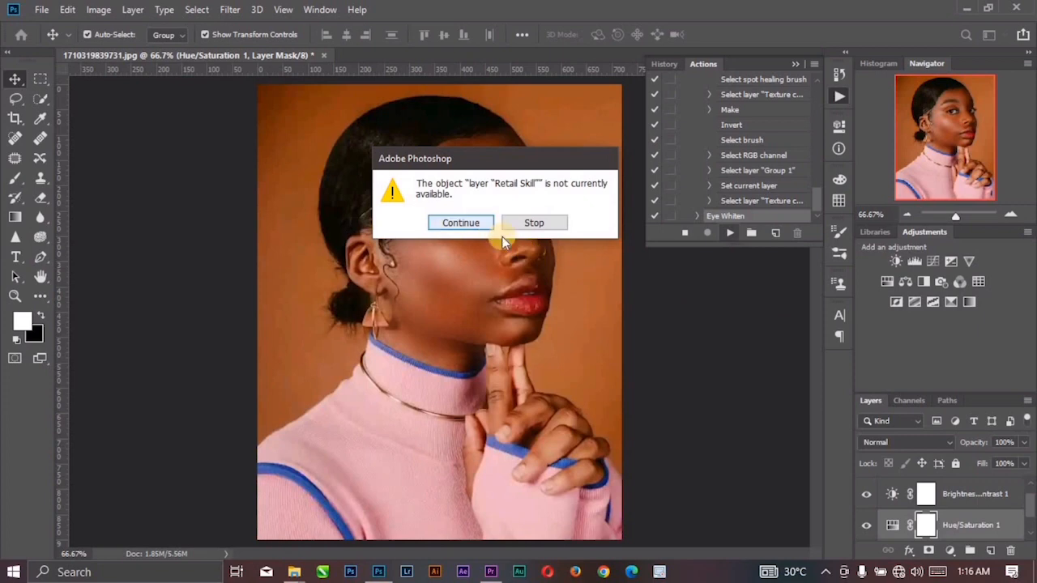
pyautogui.click(474, 229)
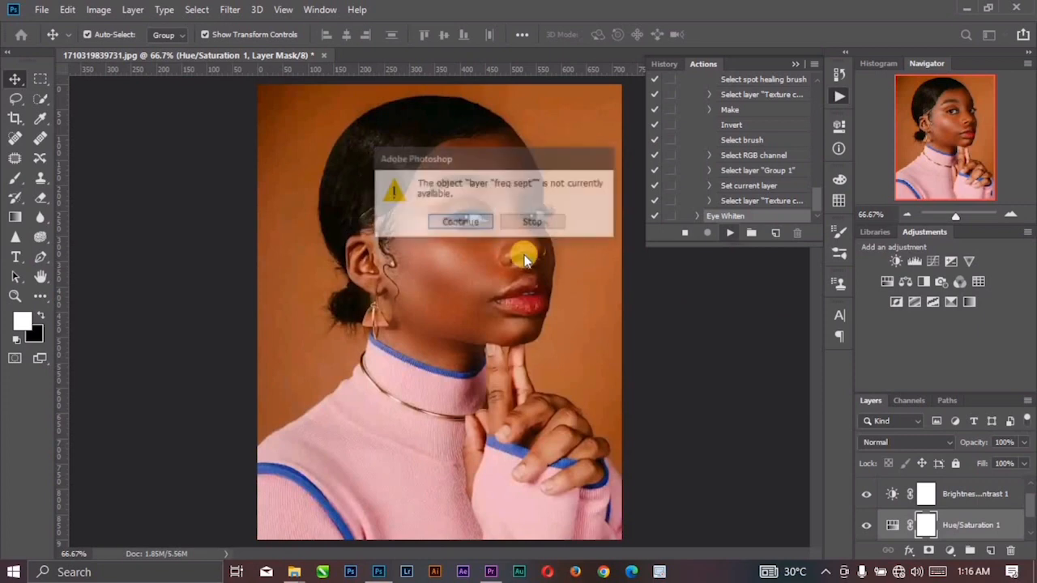
pyautogui.click(462, 224)
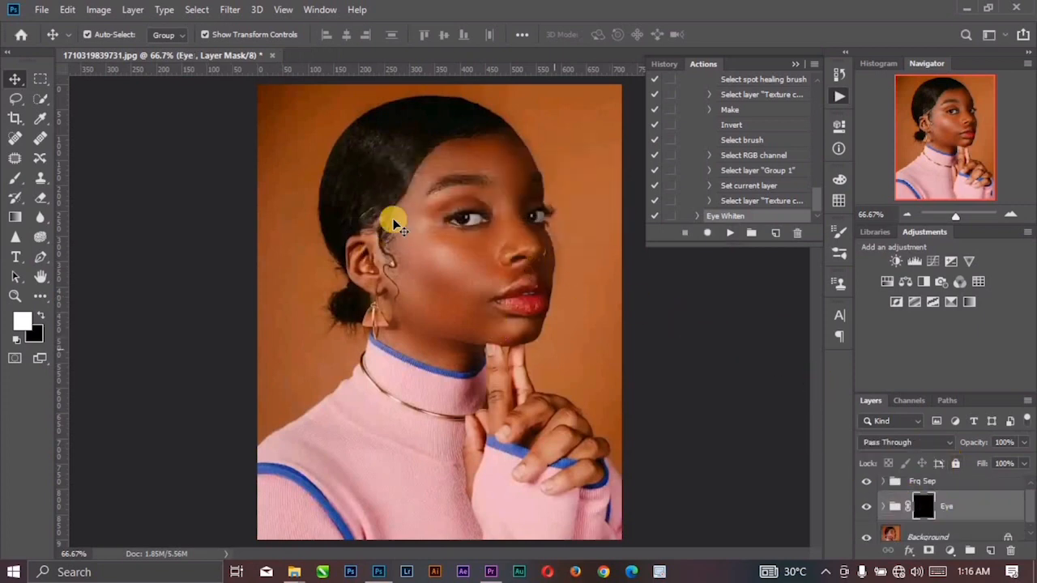
pyautogui.click(795, 64)
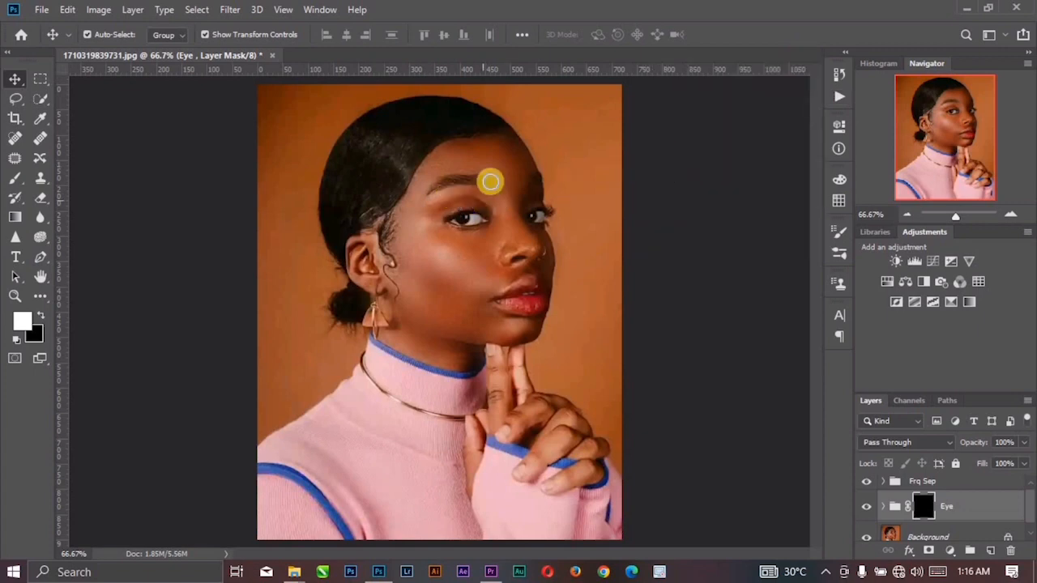
# - Paint white over the whites of both eyes on the Eye group's mask with a soft 20-pixel brush
pyautogui.press('b')
pyautogui.hotkey('ctrl', '+')
pyautogui.hotkey('ctrl', '+')
pyautogui.hotkey('ctrl', '+')
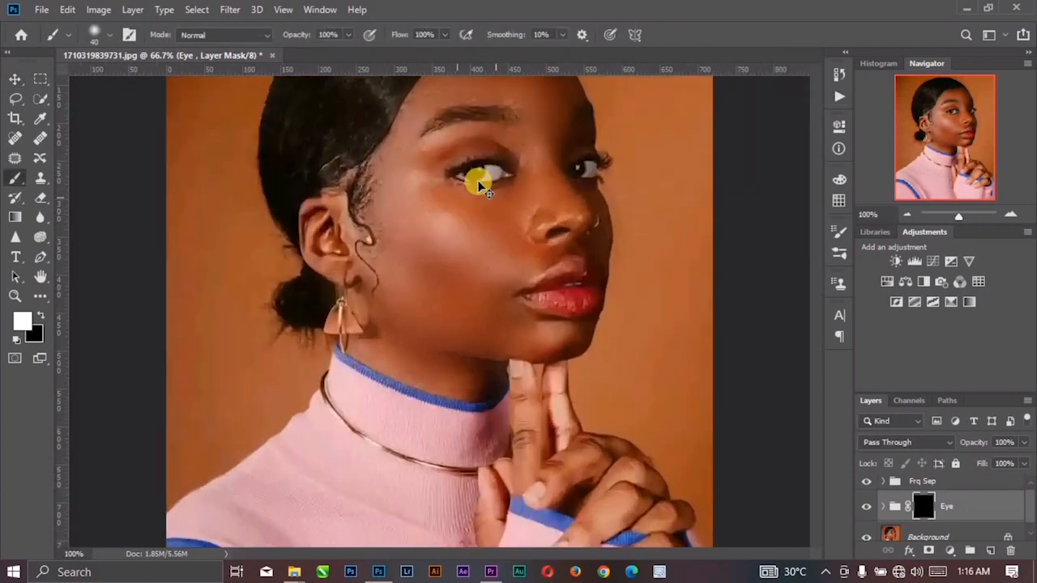
pyautogui.moveTo(482, 174); pyautogui.dragTo(347, 446)
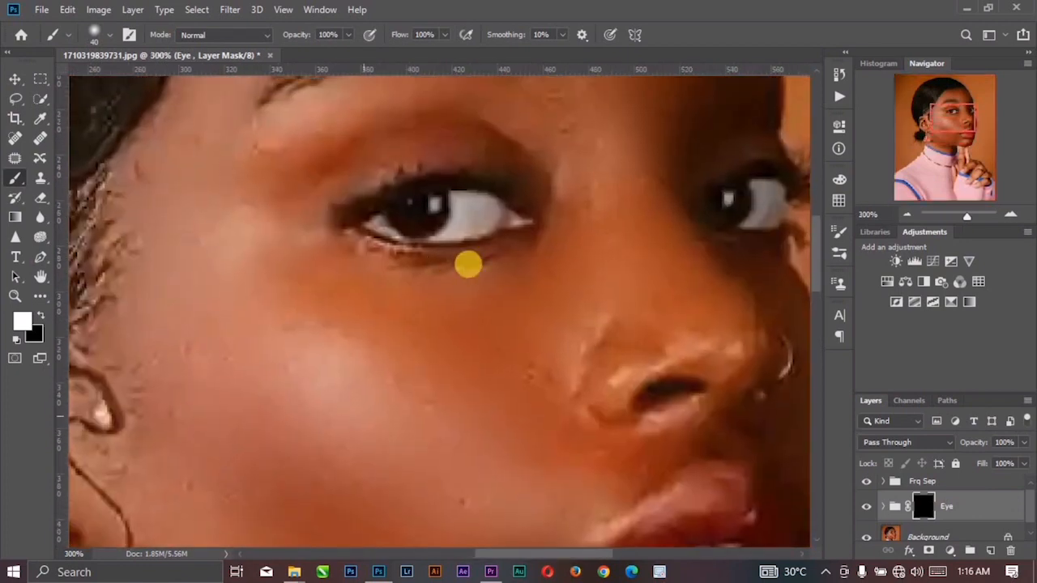
pyautogui.press('p')
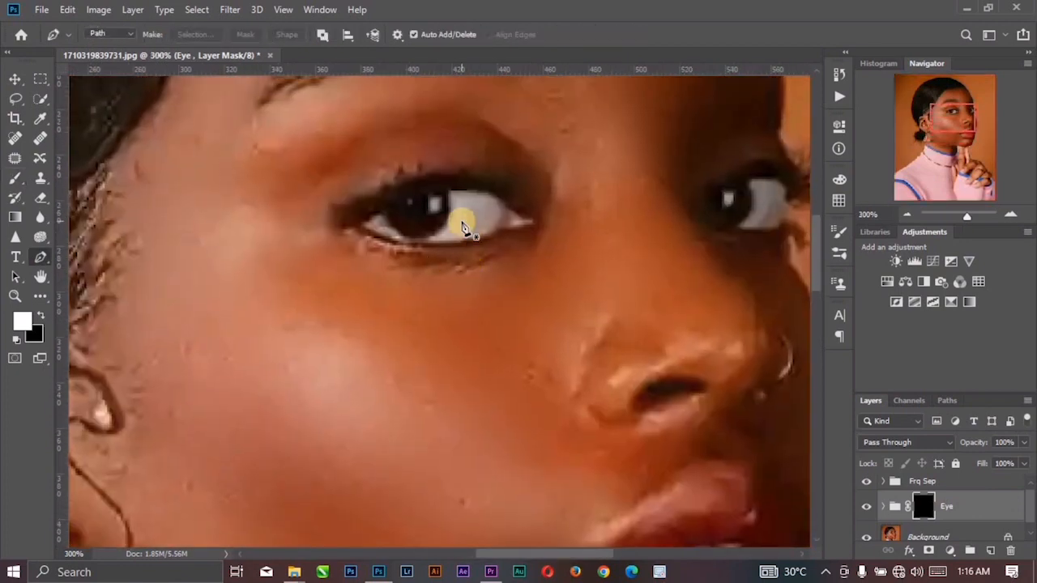
pyautogui.press('b')
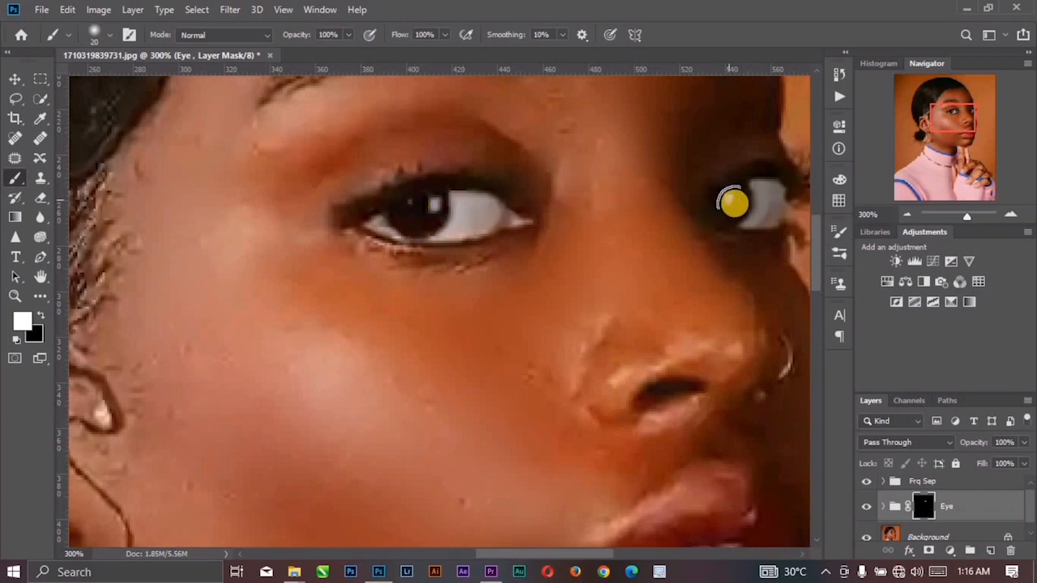
pyautogui.moveTo(771, 187)
pyautogui.mouseDown()
pyautogui.moveTo(737, 209)
pyautogui.moveTo(772, 203)
pyautogui.moveTo(747, 205)
pyautogui.mouseUp()
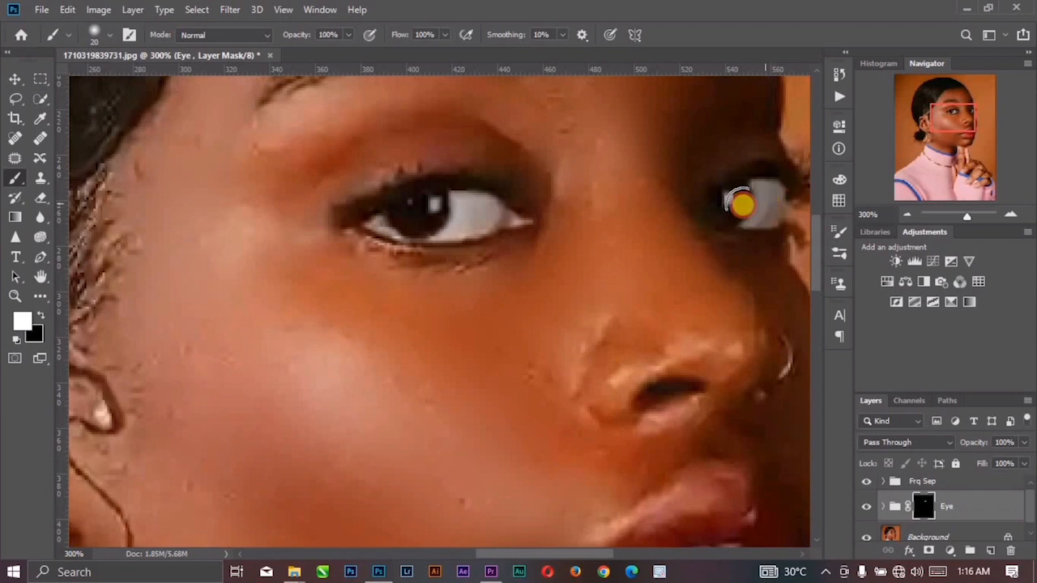
pyautogui.scroll(-5, 544, 143)
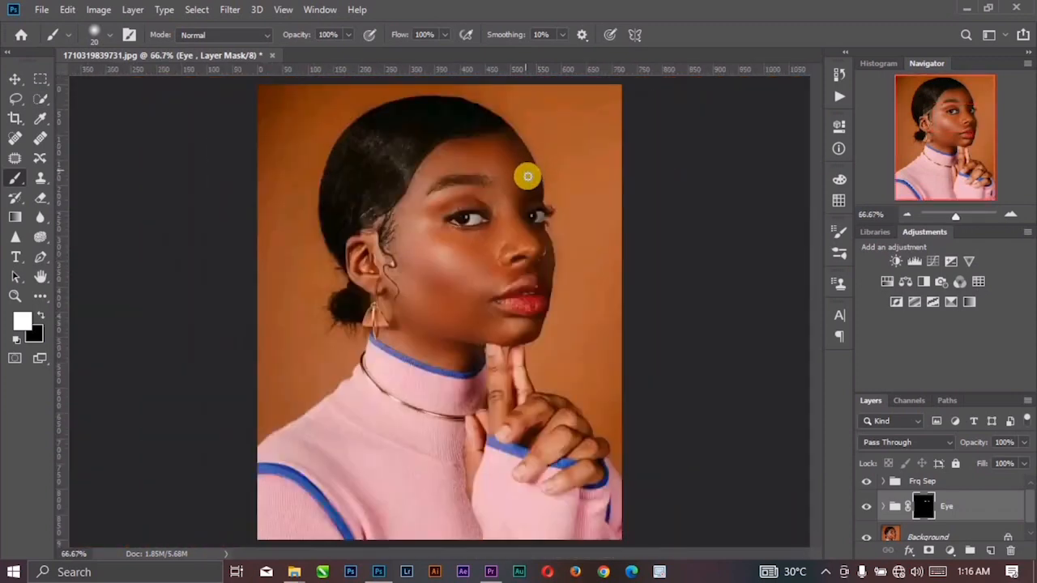
# - Deselect all layers with the Move tool and hide the Eye group
pyautogui.click(15, 78)
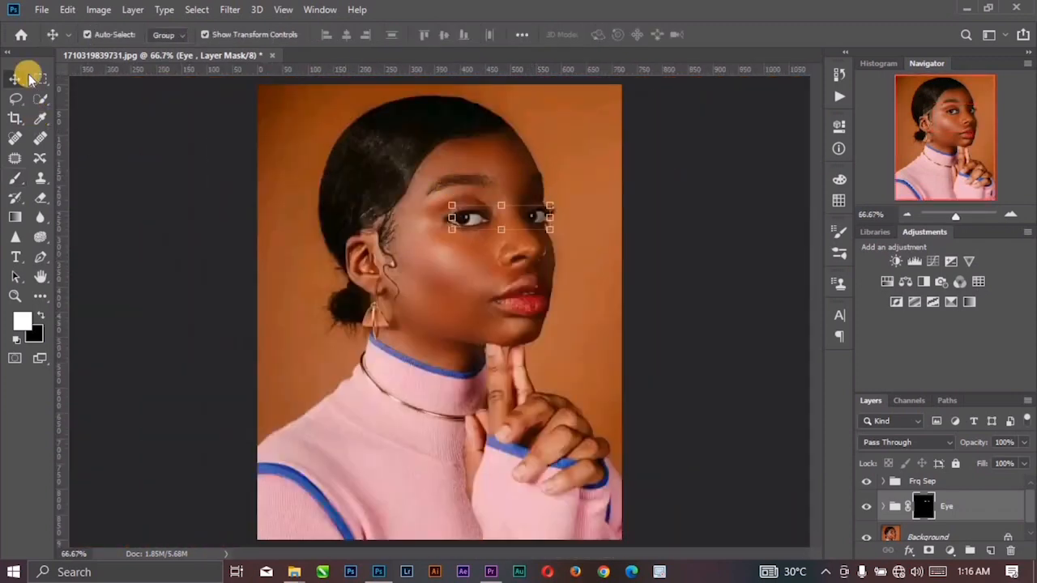
pyautogui.click(205, 188)
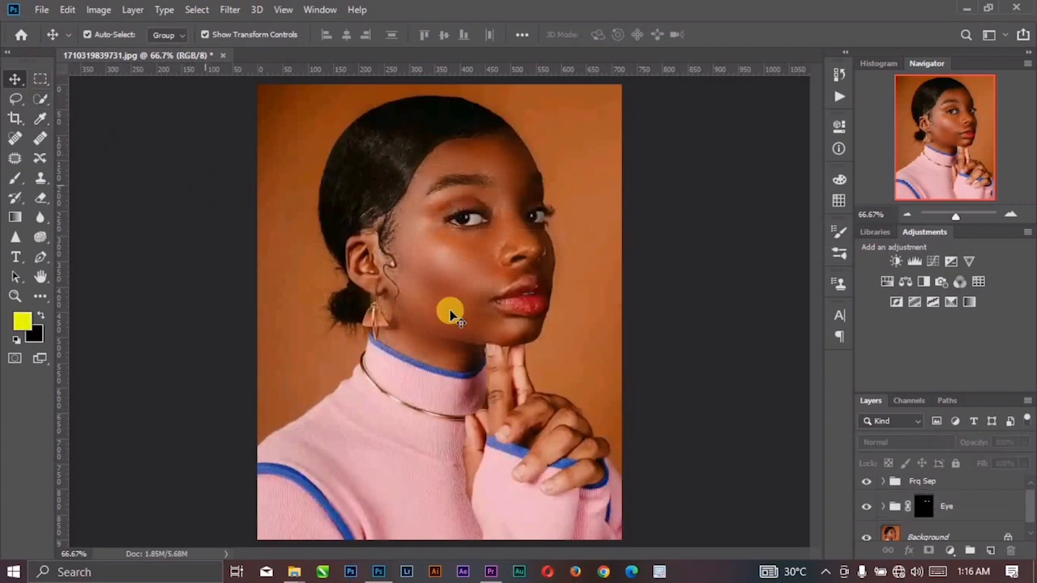
pyautogui.click(866, 507)
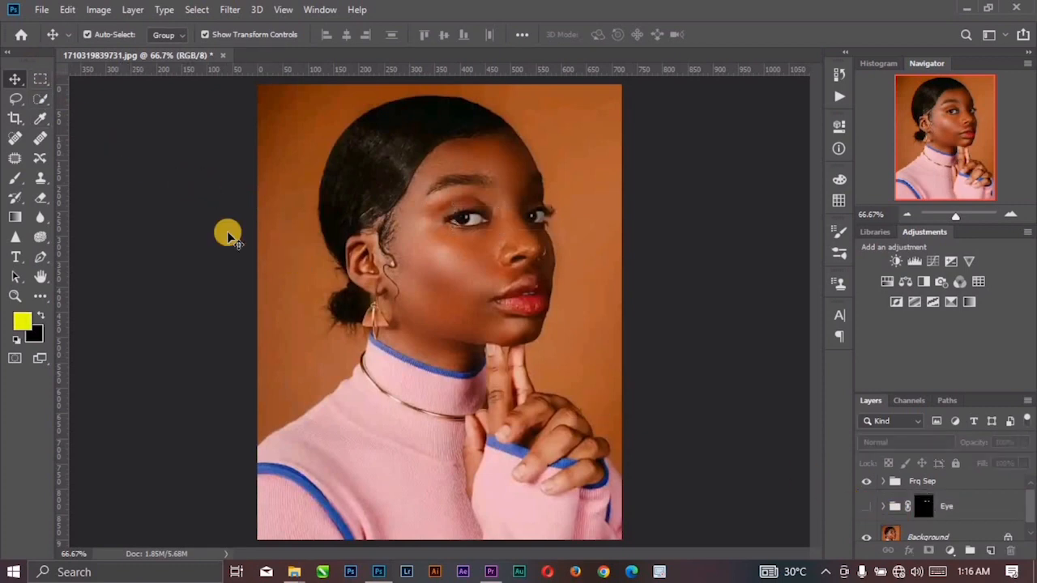
# - Desaturate the whites of both eyes on the Background layer using the 20-pixel Sponge Tool in Desaturate mode at 50% flow
pyautogui.moveTo(45, 235)
pyautogui.mouseDown()
pyautogui.moveTo(81, 234)
pyautogui.moveTo(80, 252)
pyautogui.mouseUp()
pyautogui.click(63, 242)
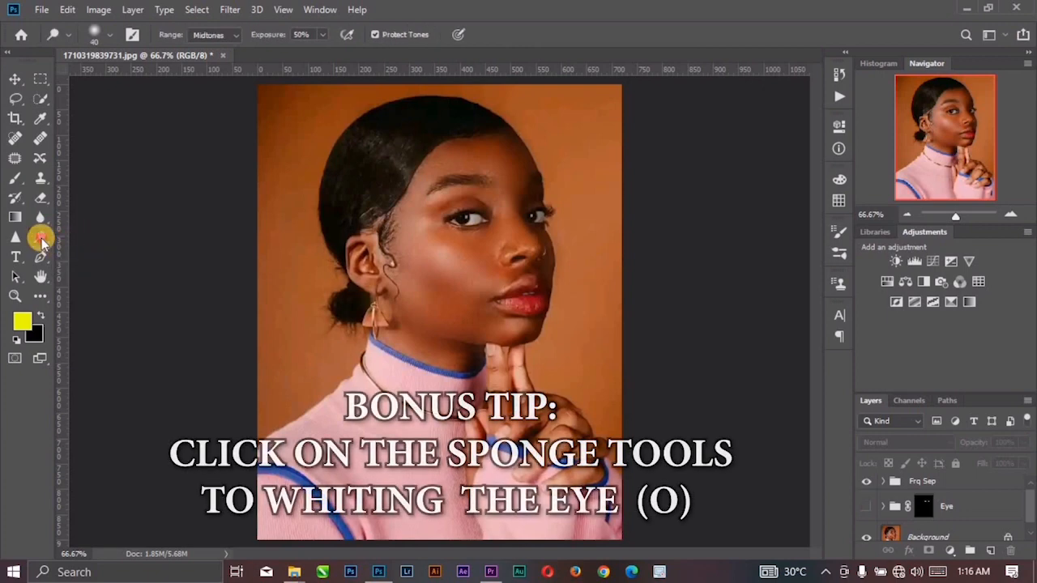
pyautogui.click(41, 240)
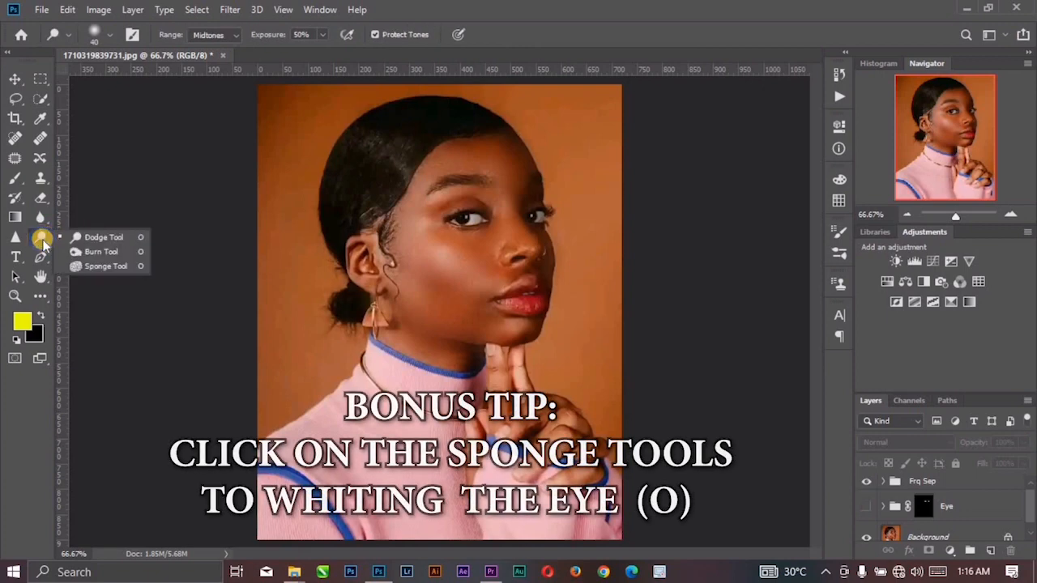
pyautogui.click(80, 269)
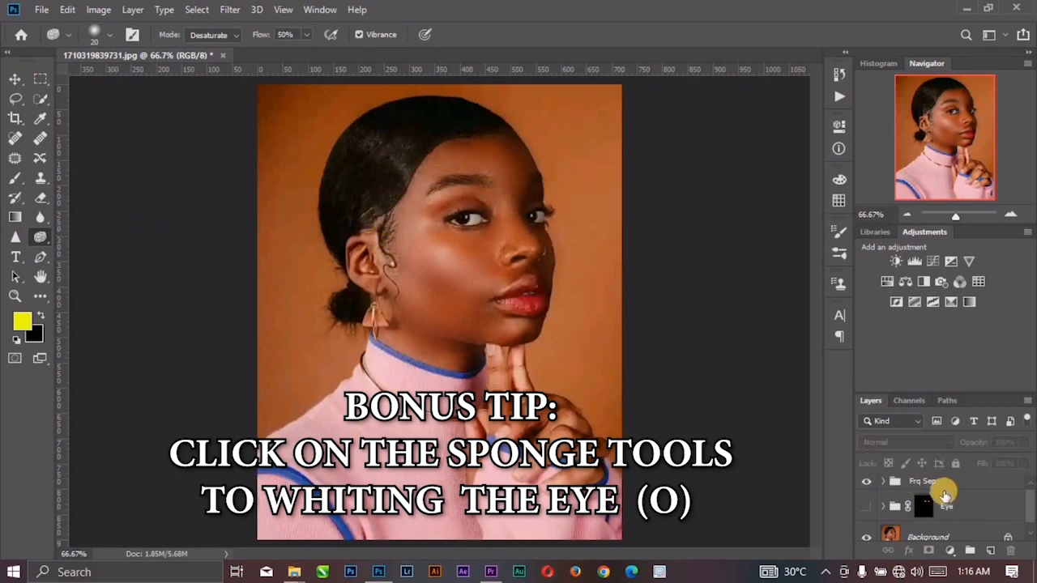
pyautogui.scroll(-1, 933, 497)
pyautogui.click(928, 525)
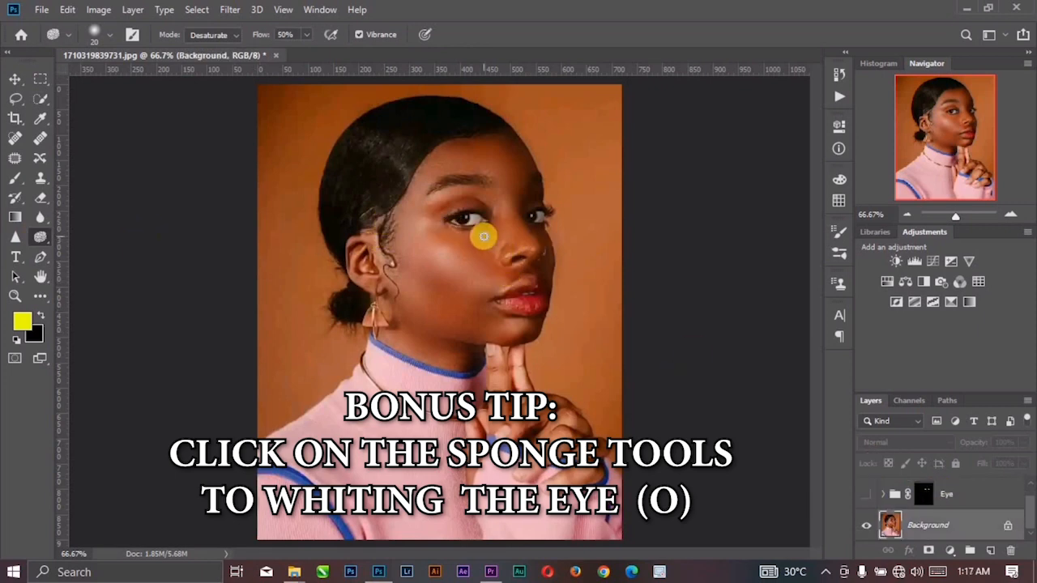
pyautogui.hotkey('ctrl', '+')
pyautogui.hotkey('ctrl', '+')
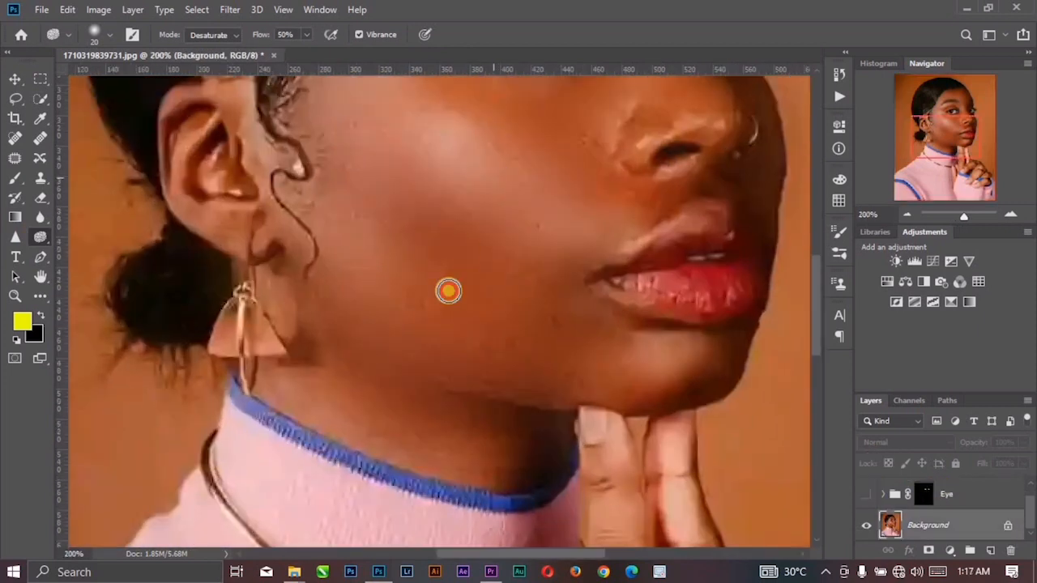
pyautogui.scroll(3, 459, 273)
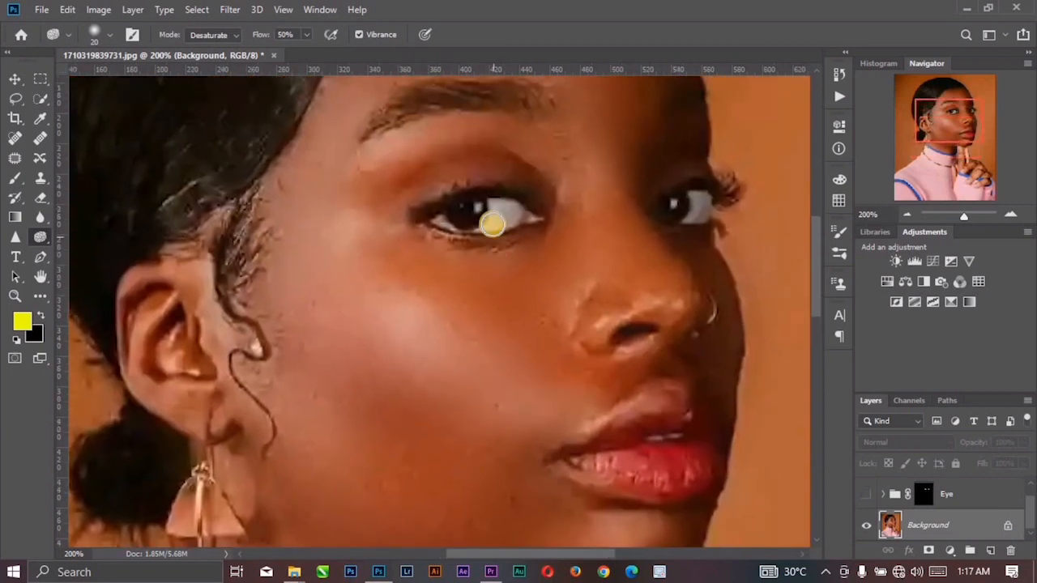
pyautogui.click(209, 34)
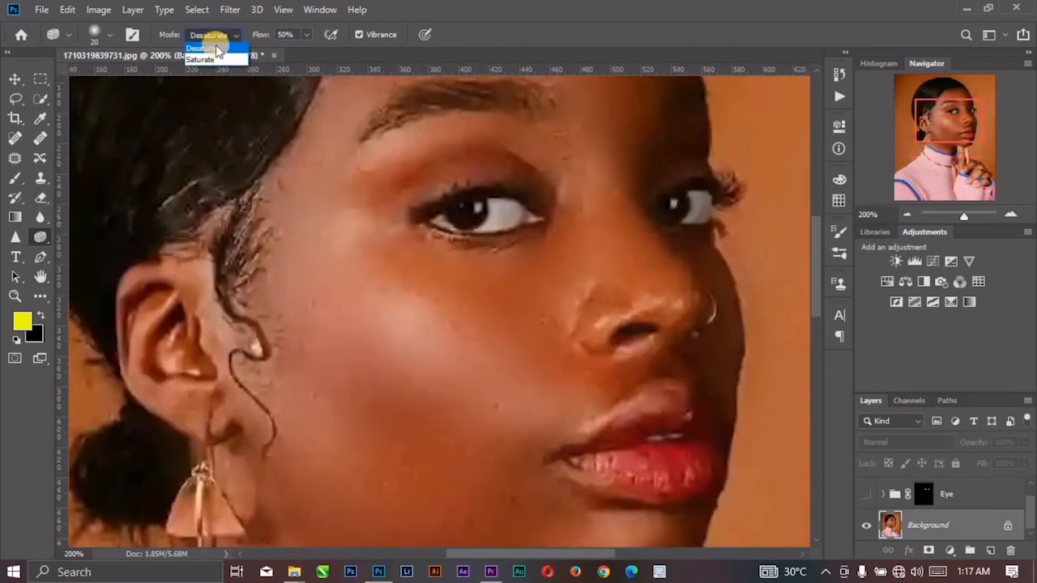
pyautogui.click(215, 49)
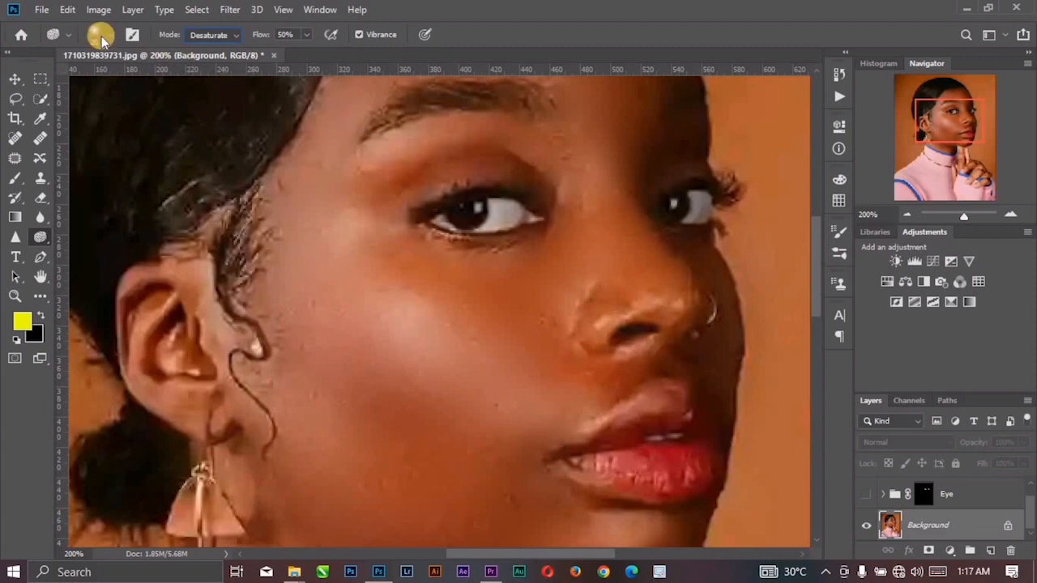
pyautogui.moveTo(514, 217)
pyautogui.mouseDown()
pyautogui.moveTo(465, 220)
pyautogui.moveTo(432, 208)
pyautogui.moveTo(528, 208)
pyautogui.moveTo(479, 223)
pyautogui.mouseUp()
pyautogui.moveTo(655, 212)
pyautogui.mouseDown()
pyautogui.moveTo(697, 208)
pyautogui.moveTo(686, 208)
pyautogui.mouseUp()
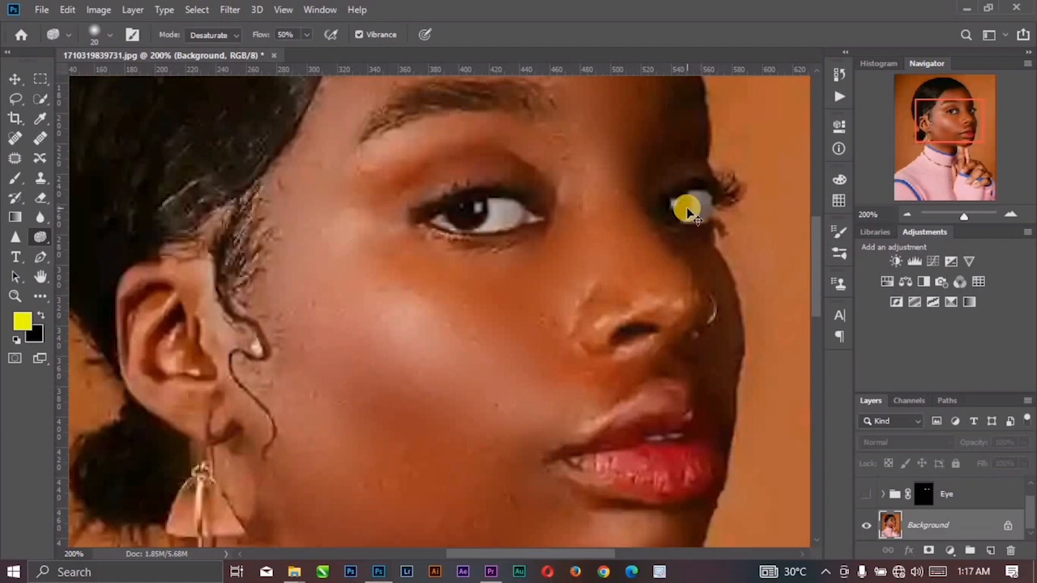
# - Make the Eye group visible again and deselect the Background layer
pyautogui.hotkey('ctrl', '-')
pyautogui.hotkey('ctrl', '-')
pyautogui.press('v')
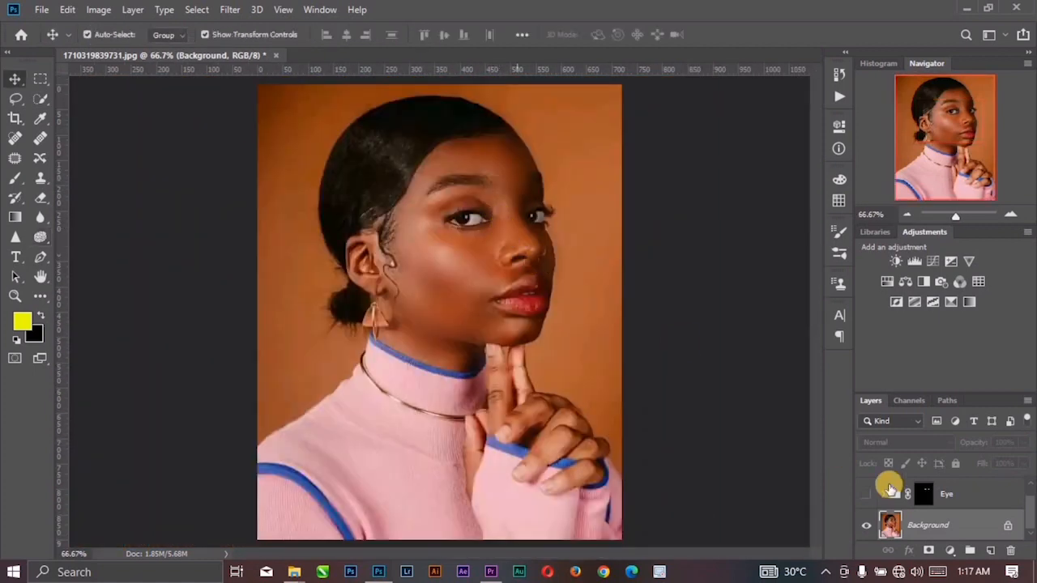
pyautogui.click(865, 495)
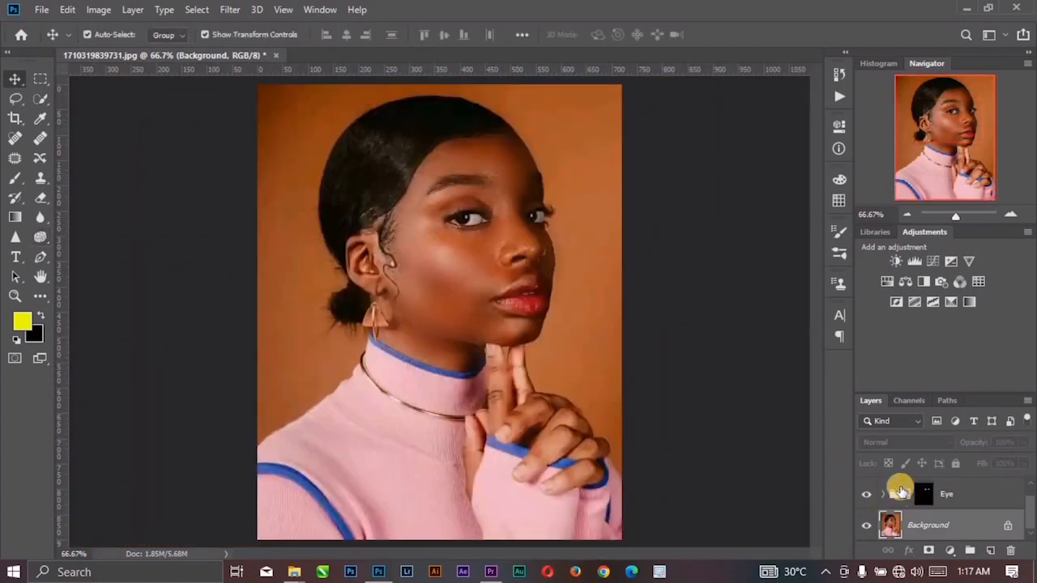
pyautogui.click(749, 399)
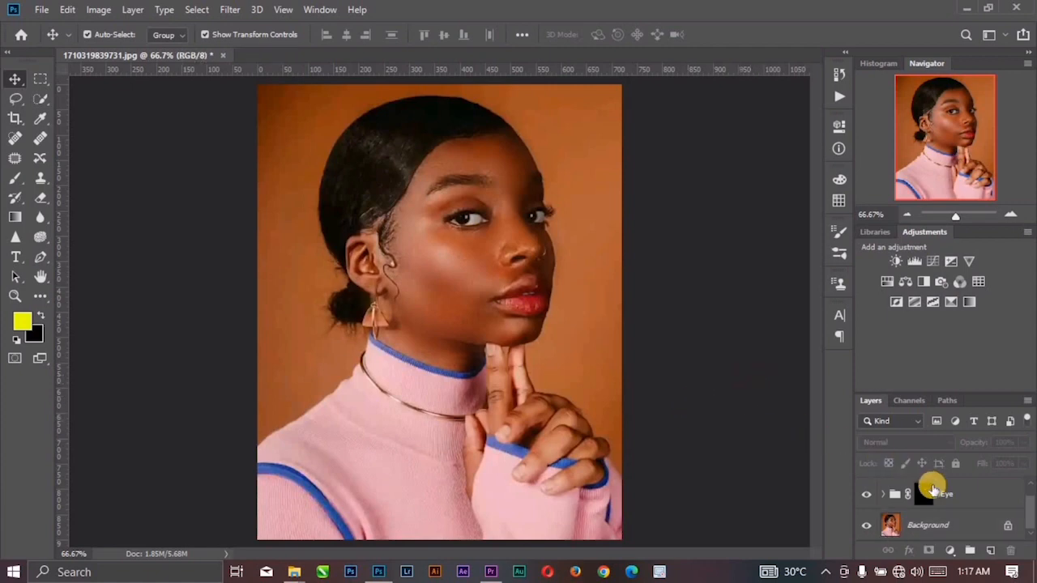
# - Run the Micro Dodge And Burn action from the PM Dodge And Burn set
pyautogui.click(839, 98)
pyautogui.scroll(2, 722, 162)
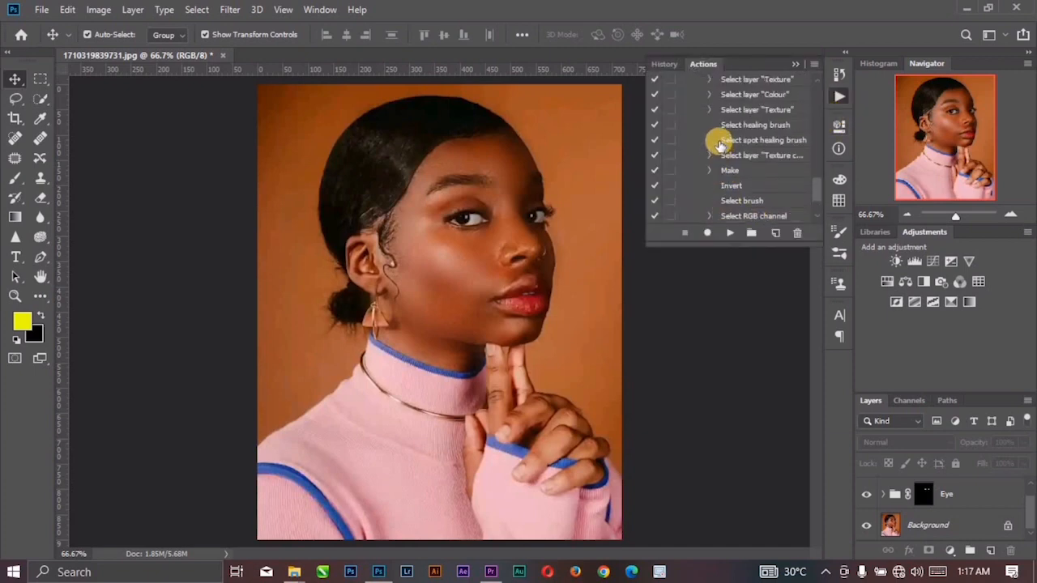
pyautogui.scroll(10, 721, 144)
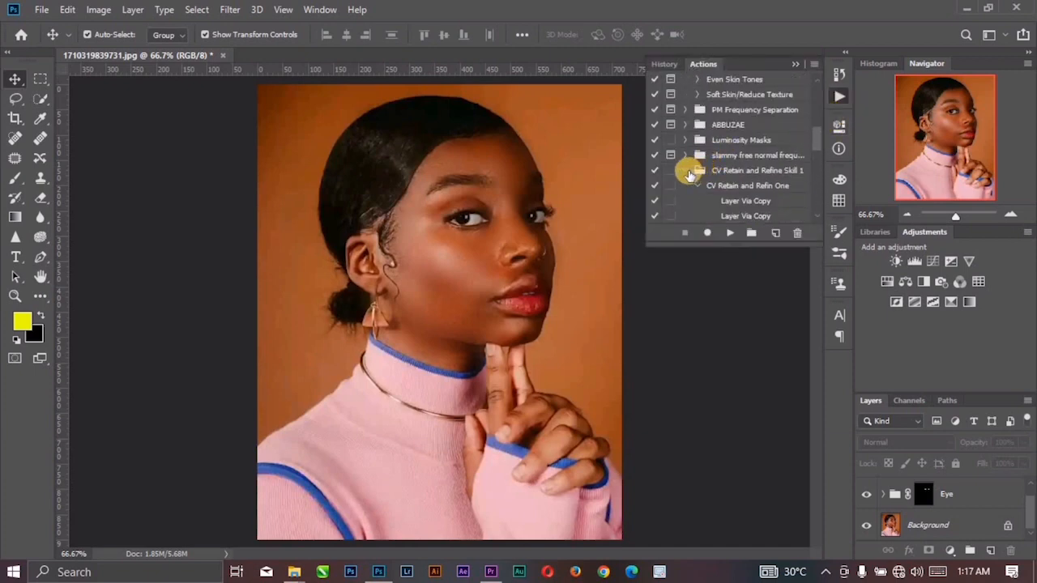
pyautogui.scroll(5, 689, 174)
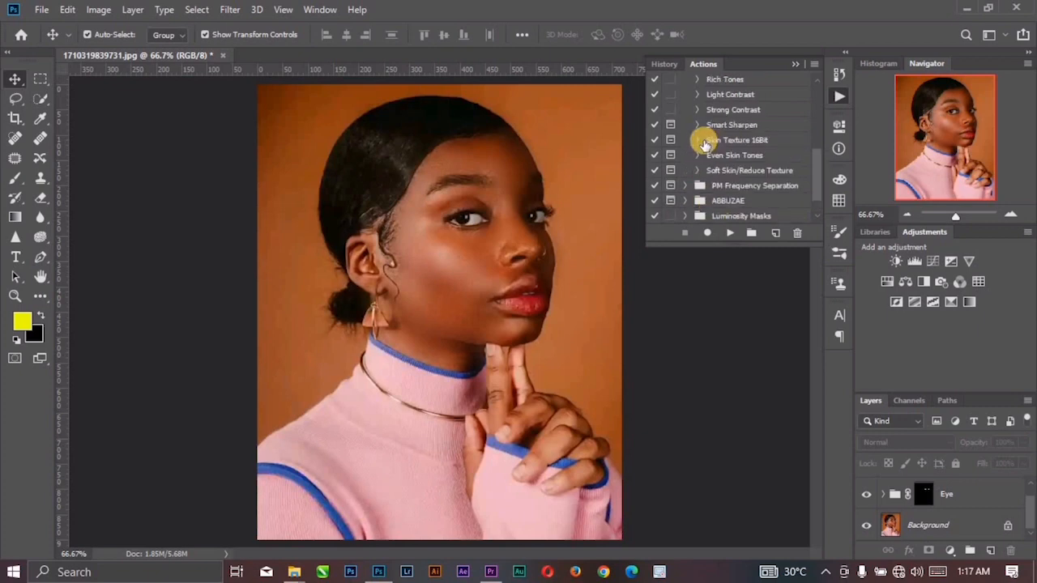
pyautogui.scroll(5, 705, 144)
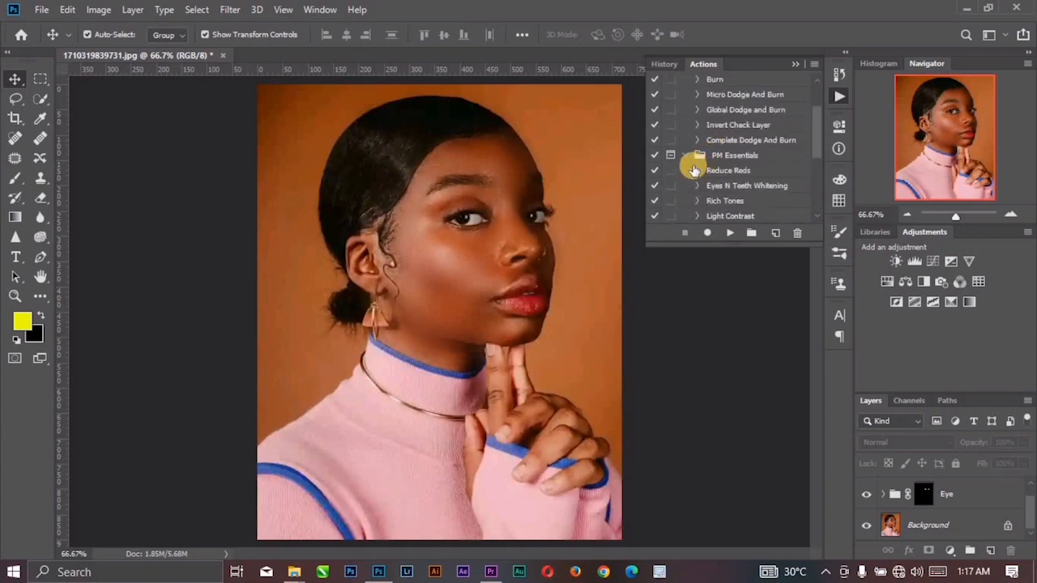
pyautogui.click(687, 155)
pyautogui.scroll(2, 721, 145)
pyautogui.click(729, 124)
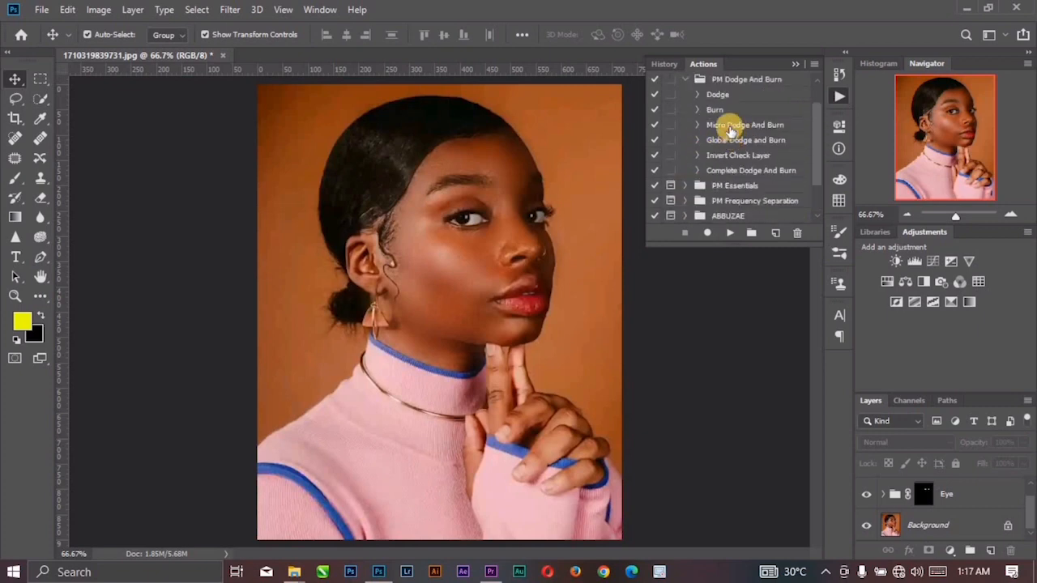
pyautogui.click(727, 235)
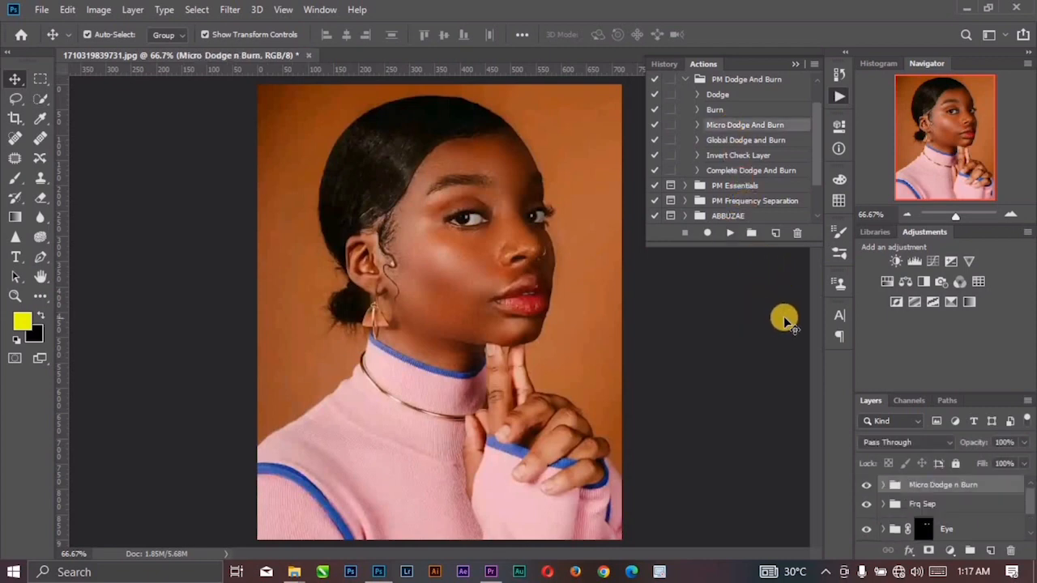
pyautogui.click(793, 65)
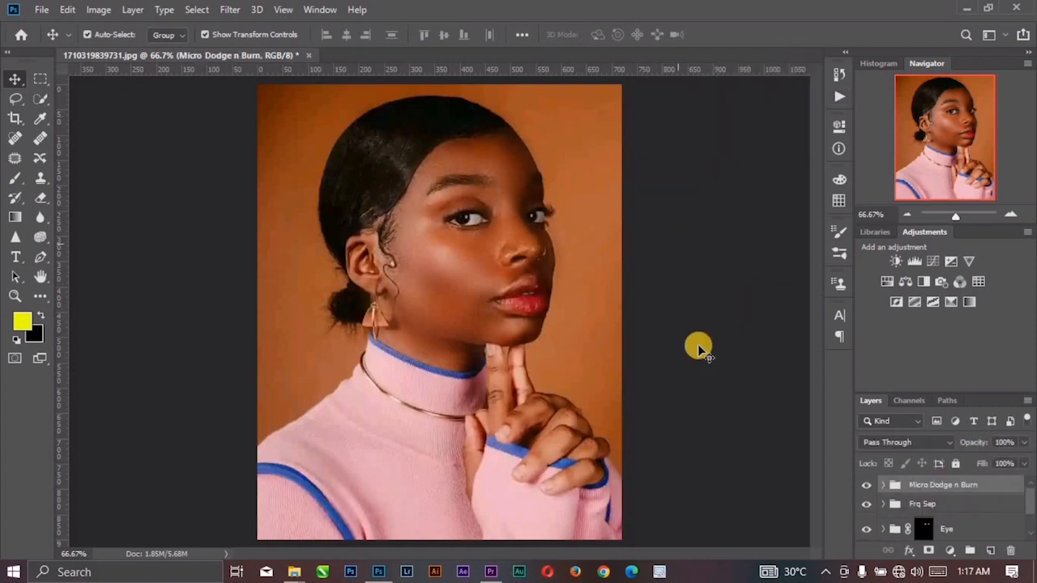
# - Target the Burn layer's mask inside the Micro Dodge n Burn group and set the Brush to Normal mode at 20% opacity
pyautogui.click(883, 484)
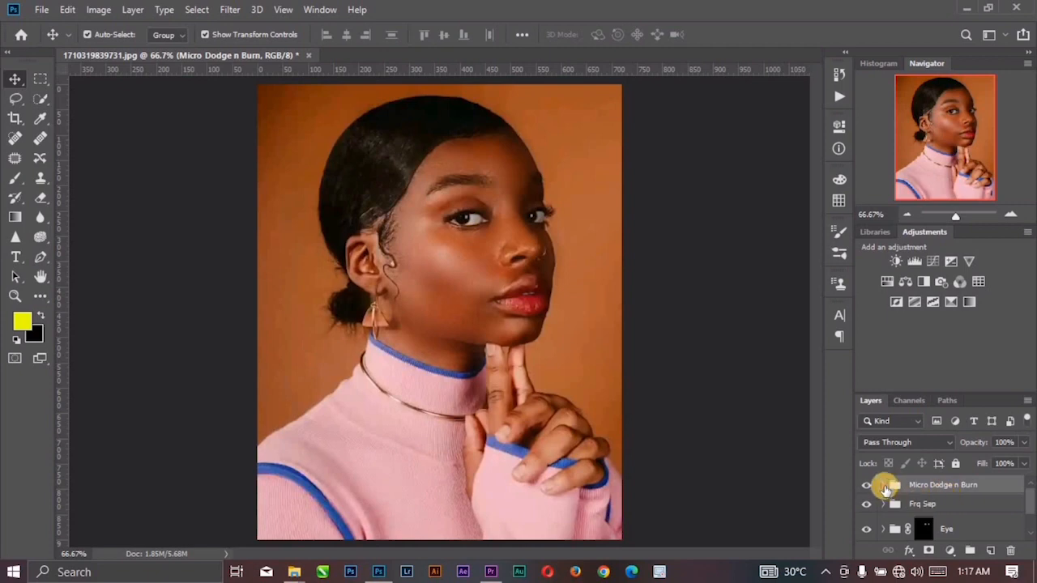
pyautogui.click(937, 505)
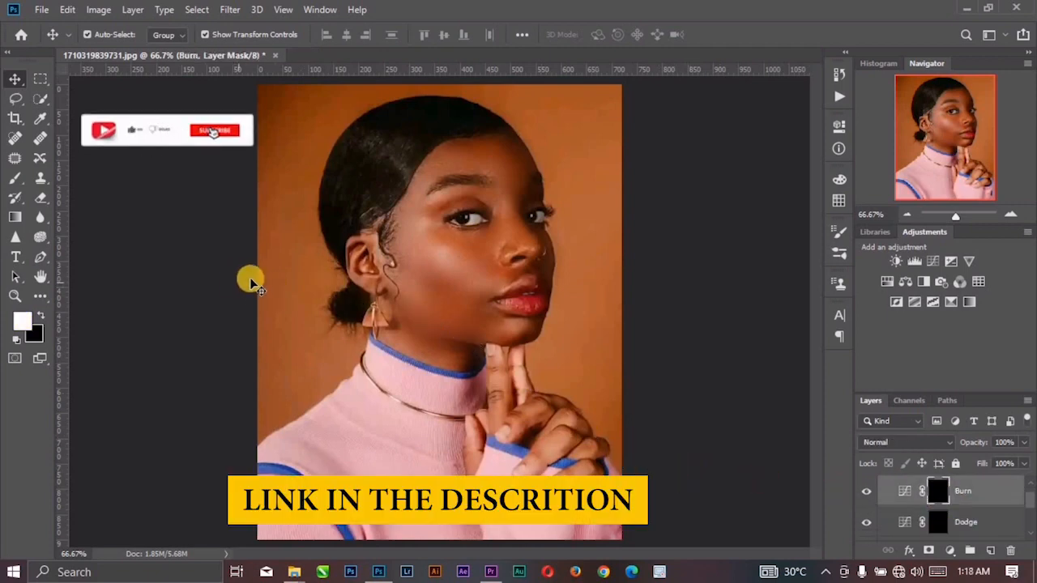
pyautogui.press('b')
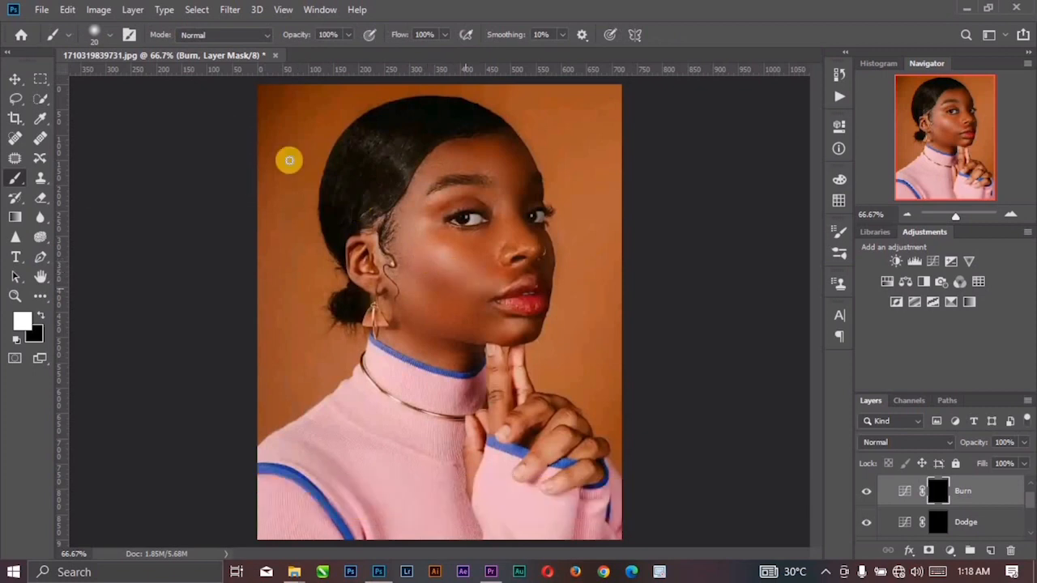
pyautogui.moveTo(340, 35); pyautogui.dragTo(310, 38)
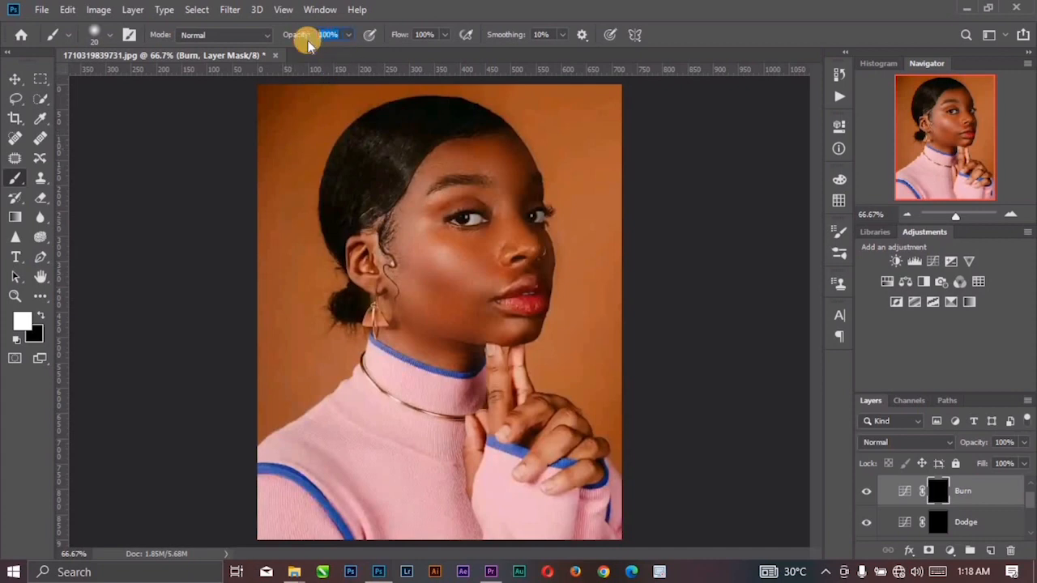
pyautogui.write('20')
pyautogui.press('Return')
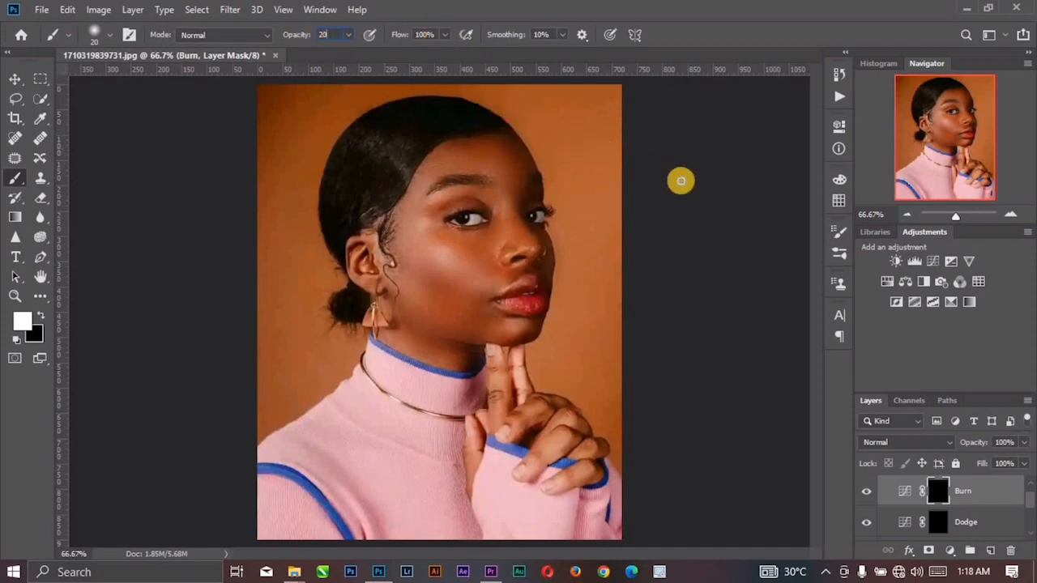
pyautogui.click(107, 34)
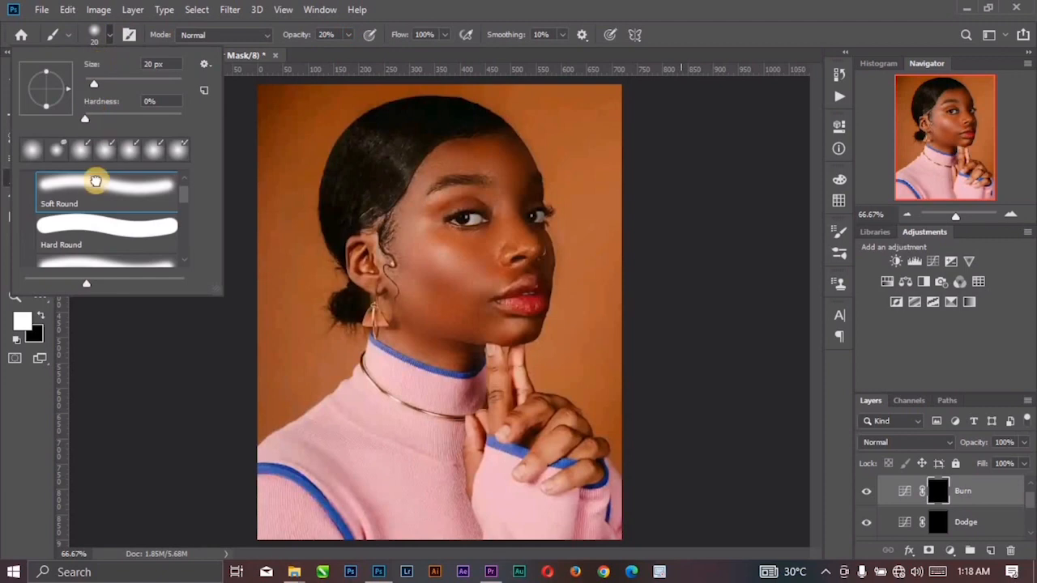
pyautogui.click(263, 35)
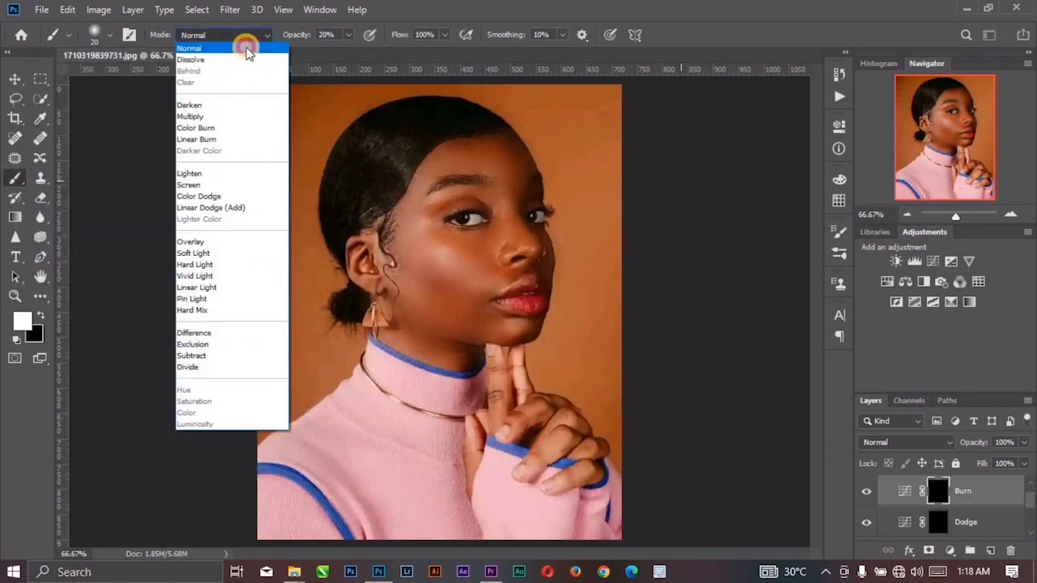
pyautogui.click(248, 45)
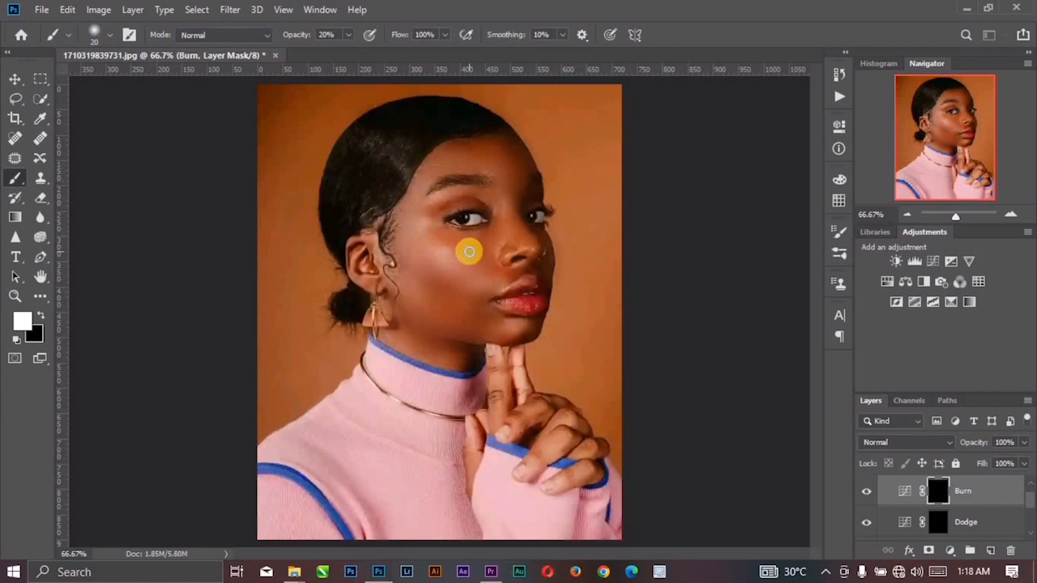
# - Paint white on the Burn mask over the cheek and down to the jaw with a soft brush of 45 to 35 pixels
pyautogui.press(']')
pyautogui.press(']')
pyautogui.press(']')
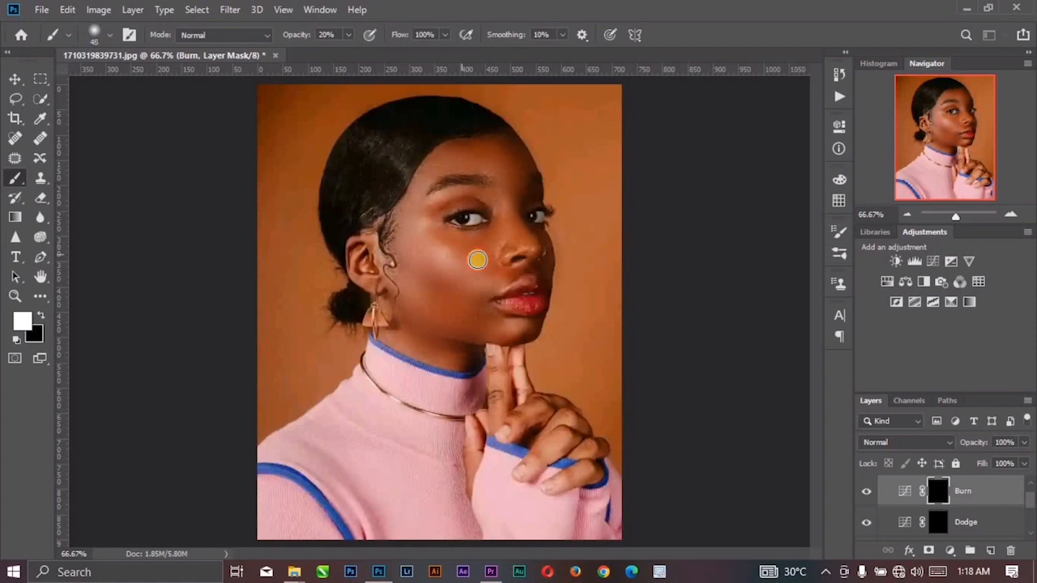
pyautogui.moveTo(475, 257)
pyautogui.mouseDown()
pyautogui.moveTo(451, 263)
pyautogui.moveTo(420, 261)
pyautogui.moveTo(448, 286)
pyautogui.moveTo(410, 257)
pyautogui.moveTo(450, 287)
pyautogui.moveTo(448, 248)
pyautogui.moveTo(477, 257)
pyautogui.mouseUp()
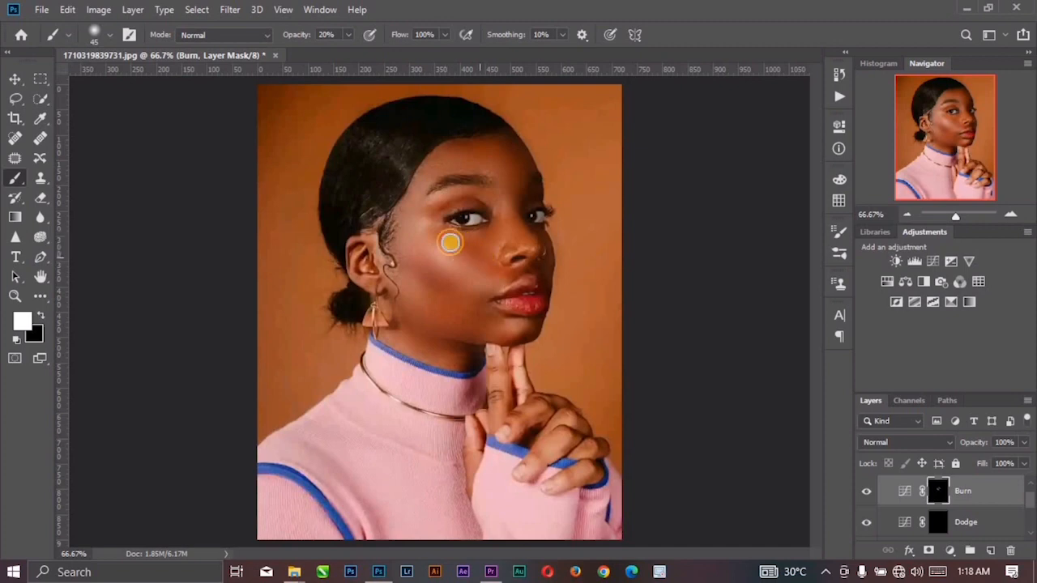
pyautogui.moveTo(476, 264)
pyautogui.mouseDown()
pyautogui.moveTo(424, 264)
pyautogui.moveTo(460, 277)
pyautogui.moveTo(467, 240)
pyautogui.moveTo(454, 196)
pyautogui.moveTo(523, 190)
pyautogui.moveTo(532, 169)
pyautogui.moveTo(512, 149)
pyautogui.moveTo(523, 159)
pyautogui.moveTo(421, 181)
pyautogui.moveTo(480, 247)
pyautogui.moveTo(511, 331)
pyautogui.moveTo(532, 332)
pyautogui.moveTo(521, 330)
pyautogui.moveTo(541, 255)
pyautogui.moveTo(523, 227)
pyautogui.moveTo(530, 198)
pyautogui.moveTo(461, 200)
pyautogui.moveTo(442, 213)
pyautogui.moveTo(477, 202)
pyautogui.moveTo(491, 211)
pyautogui.moveTo(452, 203)
pyautogui.moveTo(439, 212)
pyautogui.moveTo(478, 204)
pyautogui.moveTo(456, 194)
pyautogui.moveTo(472, 165)
pyautogui.moveTo(464, 149)
pyautogui.moveTo(449, 152)
pyautogui.moveTo(456, 147)
pyautogui.moveTo(447, 149)
pyautogui.moveTo(486, 171)
pyautogui.moveTo(515, 278)
pyautogui.moveTo(481, 299)
pyautogui.moveTo(465, 345)
pyautogui.moveTo(480, 346)
pyautogui.moveTo(453, 341)
pyautogui.moveTo(492, 340)
pyautogui.moveTo(450, 348)
pyautogui.mouseUp()
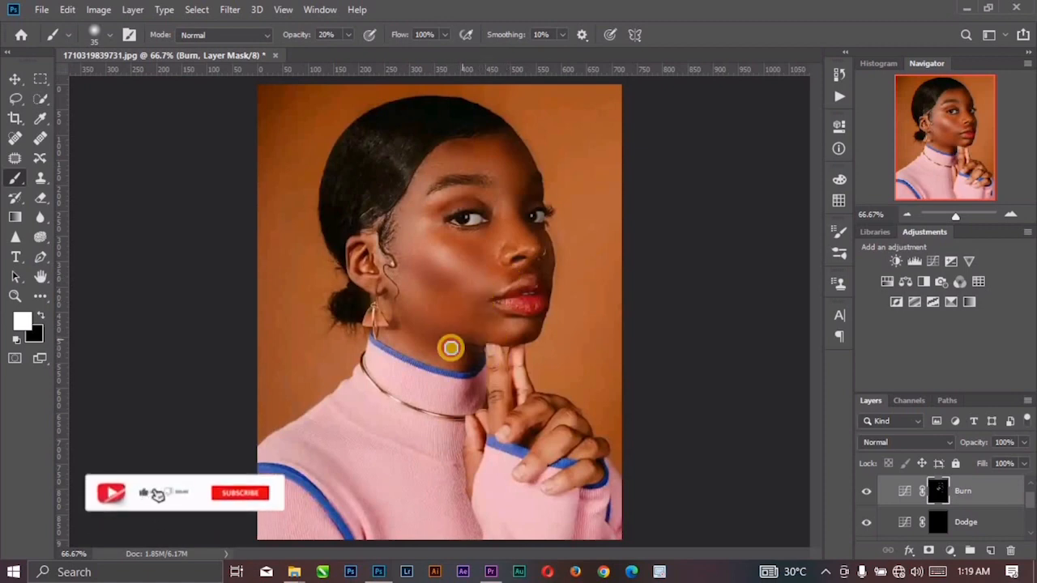
# - Paint white on the Dodge layer's mask over the lower cheek beside the mouth with a soft 35-pixel brush at 20% opacity
pyautogui.click(937, 521)
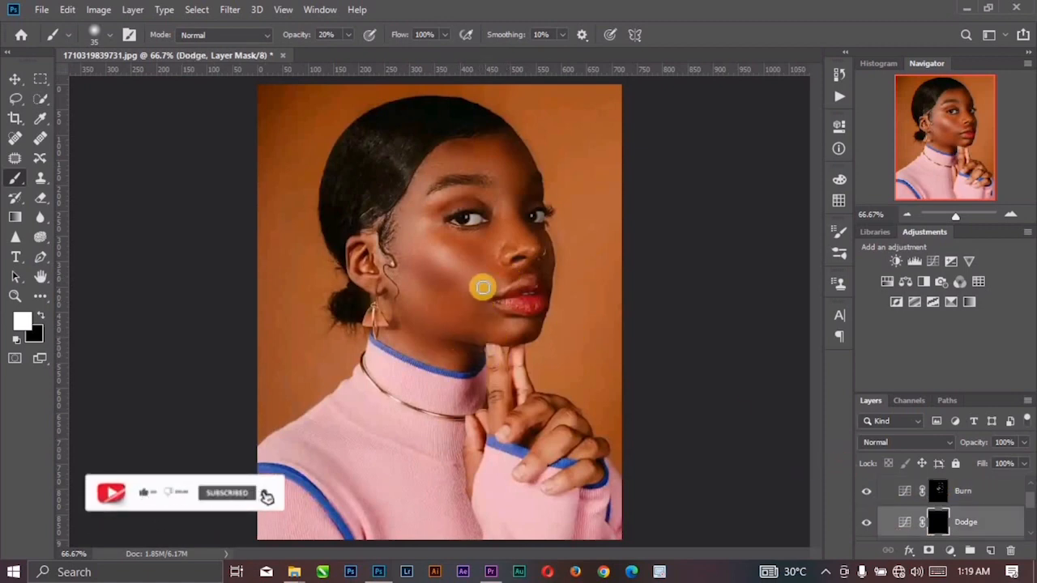
pyautogui.moveTo(483, 288)
pyautogui.mouseDown()
pyautogui.moveTo(435, 252)
pyautogui.moveTo(431, 245)
pyautogui.moveTo(456, 263)
pyautogui.moveTo(425, 220)
pyautogui.moveTo(421, 177)
pyautogui.moveTo(401, 244)
pyautogui.moveTo(467, 306)
pyautogui.mouseUp()
pyautogui.press(']')
pyautogui.press(']')
# - Paint white on the Dodge mask around the nose and along the upper lip, reducing the brush from 30 to 20 pixels
pyautogui.press('[')
pyautogui.press('[')
pyautogui.press('[')
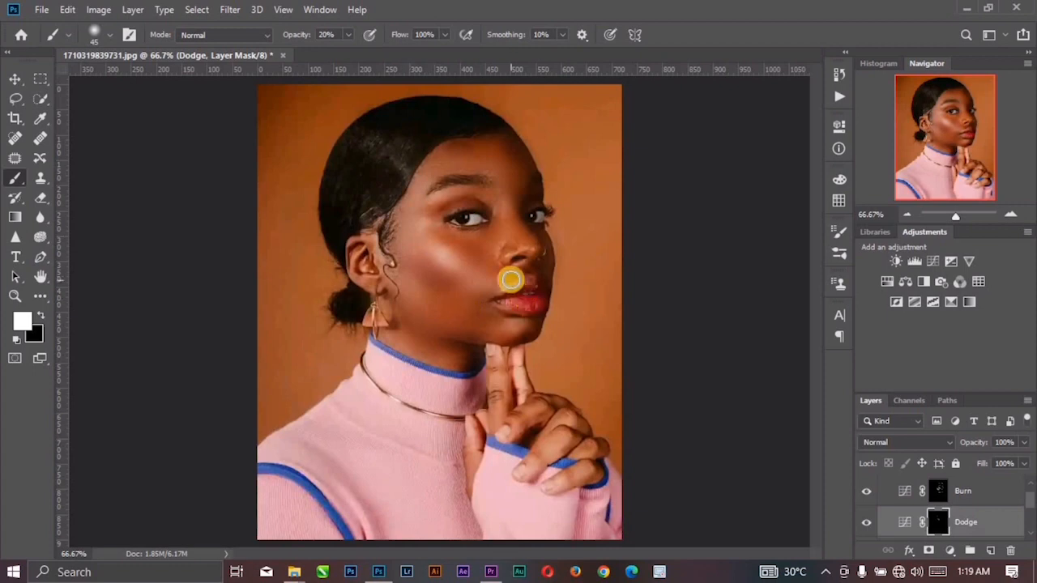
pyautogui.moveTo(516, 273); pyautogui.dragTo(506, 258)
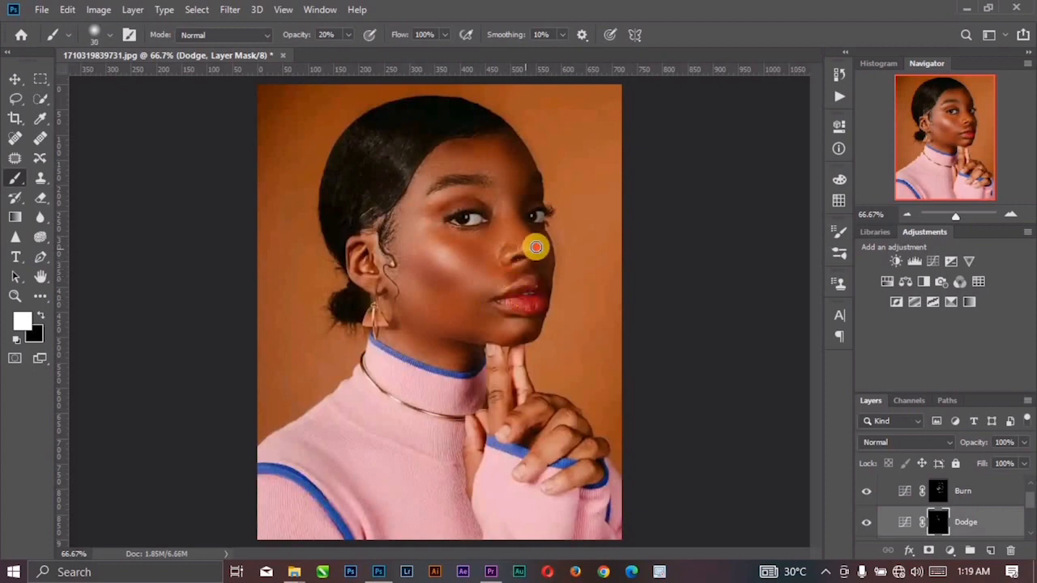
pyautogui.press('[')
pyautogui.press('[')
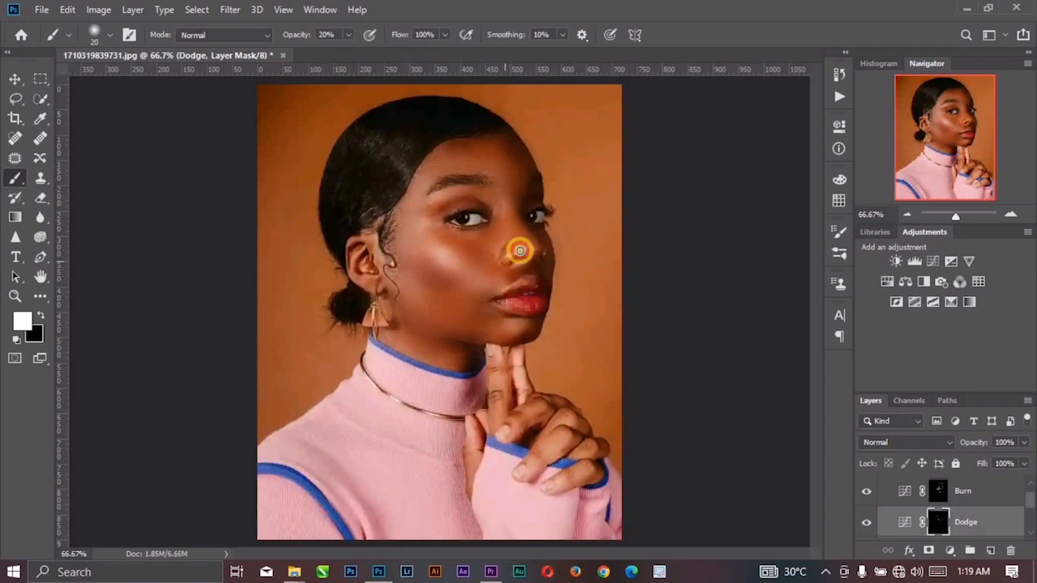
pyautogui.moveTo(501, 290); pyautogui.dragTo(509, 289)
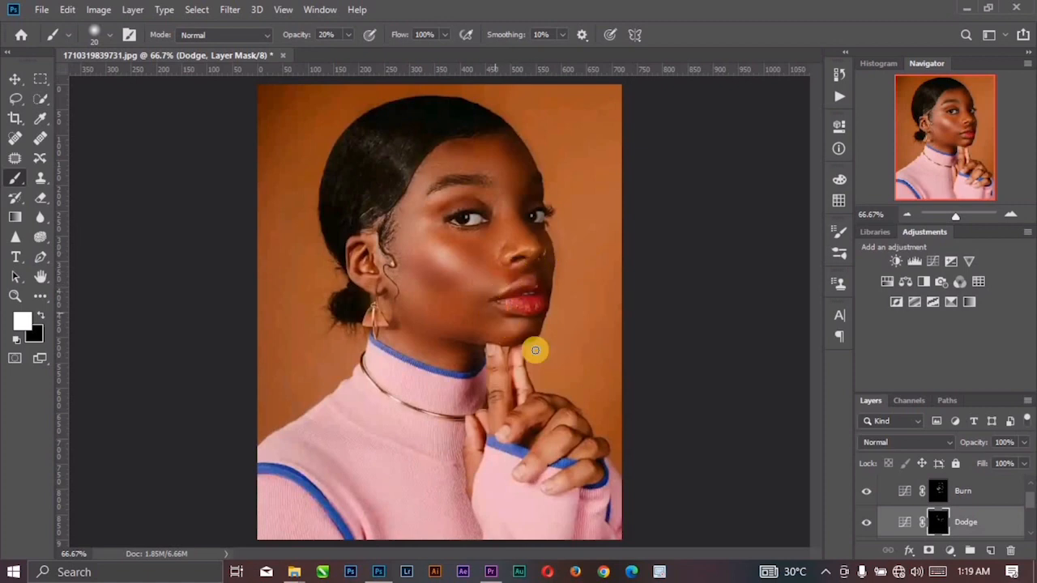
# - Paint white on the Dodge mask across the chin and under the nearer eye with a 30-pixel brush
pyautogui.press(']')
pyautogui.press(']')
pyautogui.moveTo(502, 325); pyautogui.dragTo(522, 323)
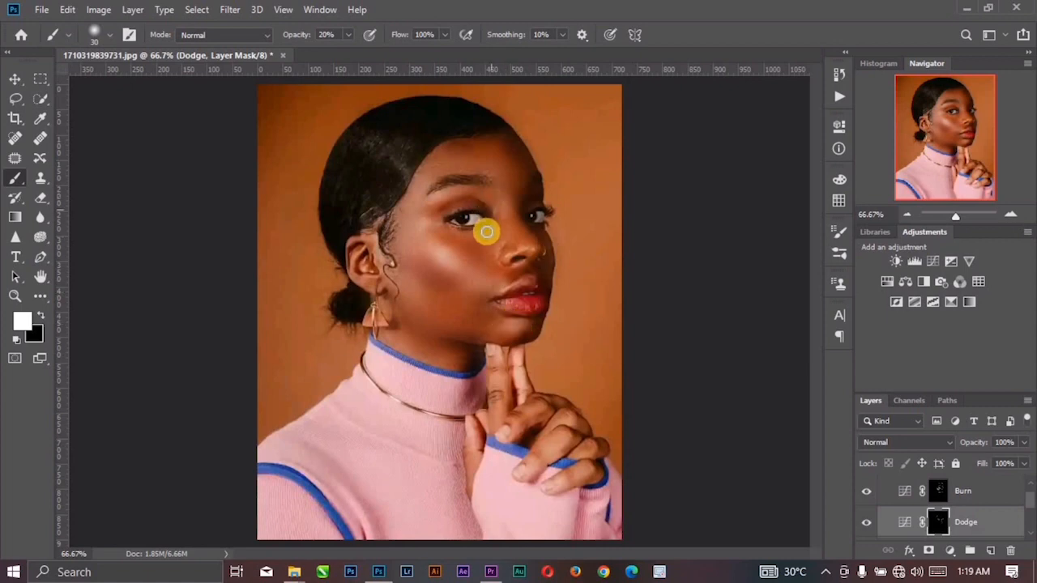
pyautogui.moveTo(481, 234)
pyautogui.mouseDown()
pyautogui.moveTo(426, 208)
pyautogui.moveTo(430, 222)
pyautogui.mouseUp()
pyautogui.press(']')
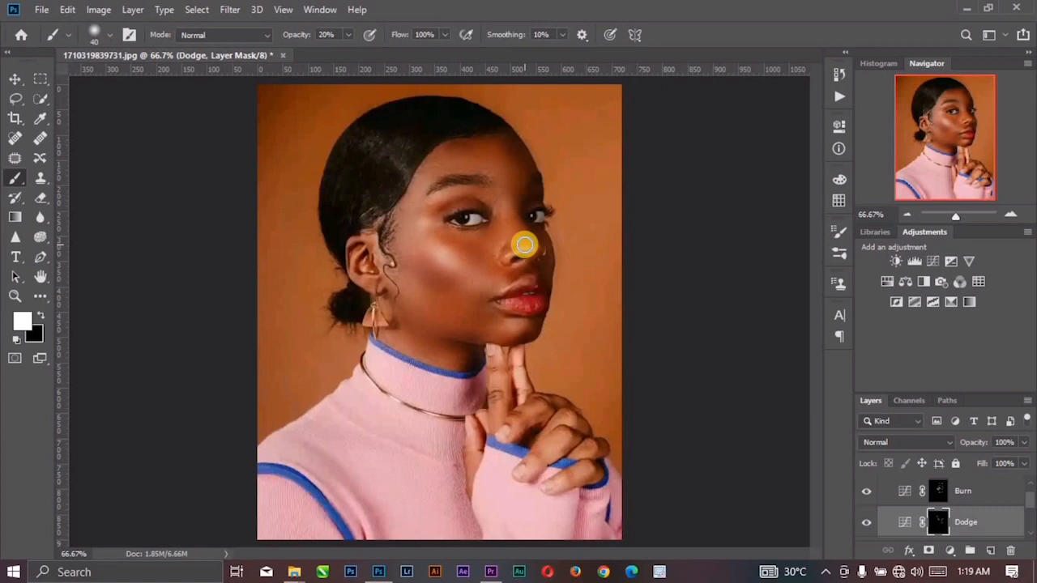
# - Collapse the Micro Dodge n Burn group and toggle its visibility to compare the portrait before and after
pyautogui.scroll(1, 954, 482)
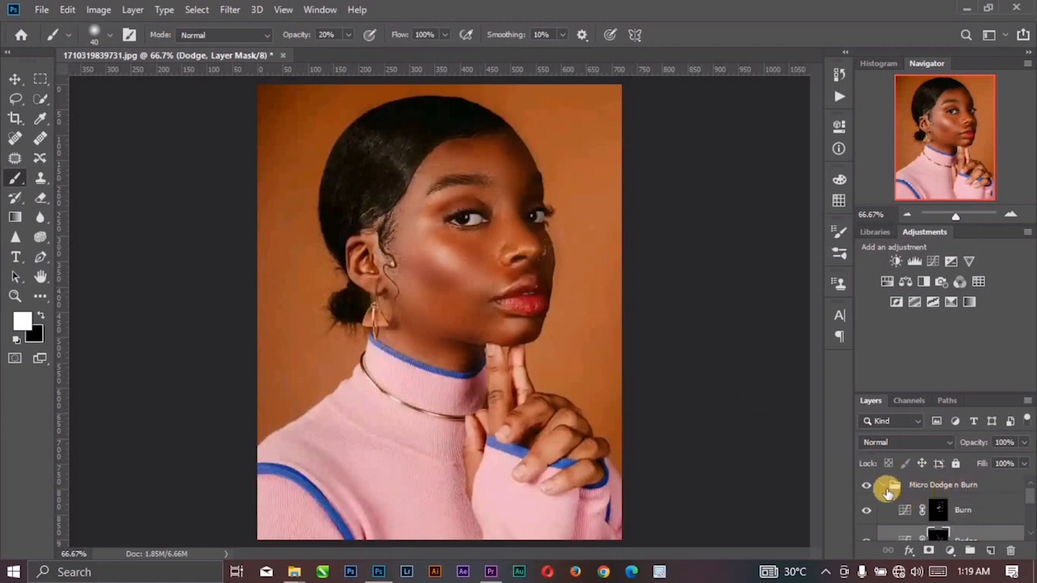
pyautogui.click(887, 486)
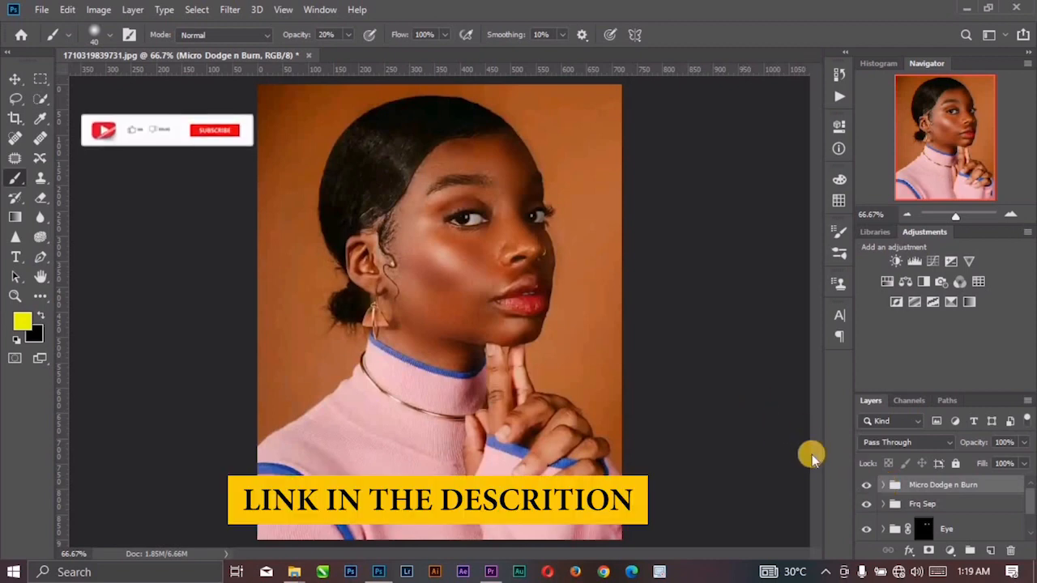
pyautogui.click(868, 484)
pyautogui.click(868, 484)
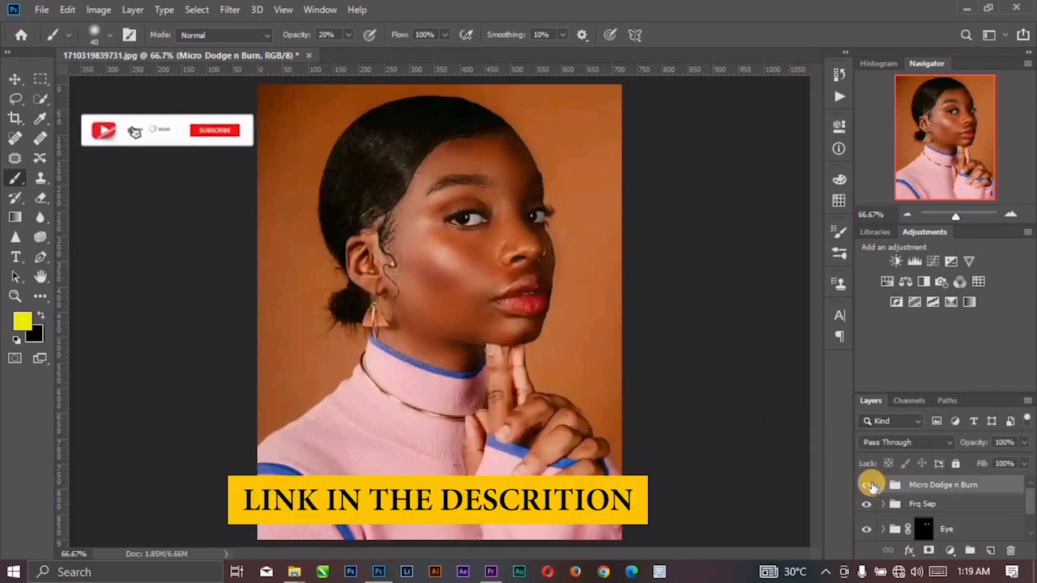
pyautogui.click(869, 484)
pyautogui.click(869, 484)
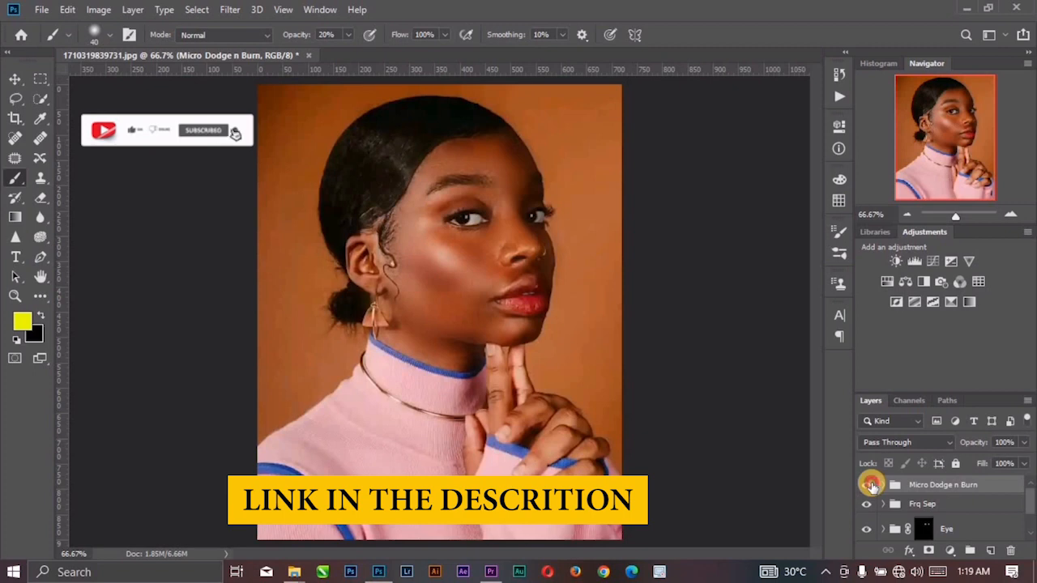
pyautogui.click(869, 484)
pyautogui.click(869, 484)
# - Lower the Micro Dodge n Burn group's opacity to 80% and deselect all layers
pyautogui.click(1023, 442)
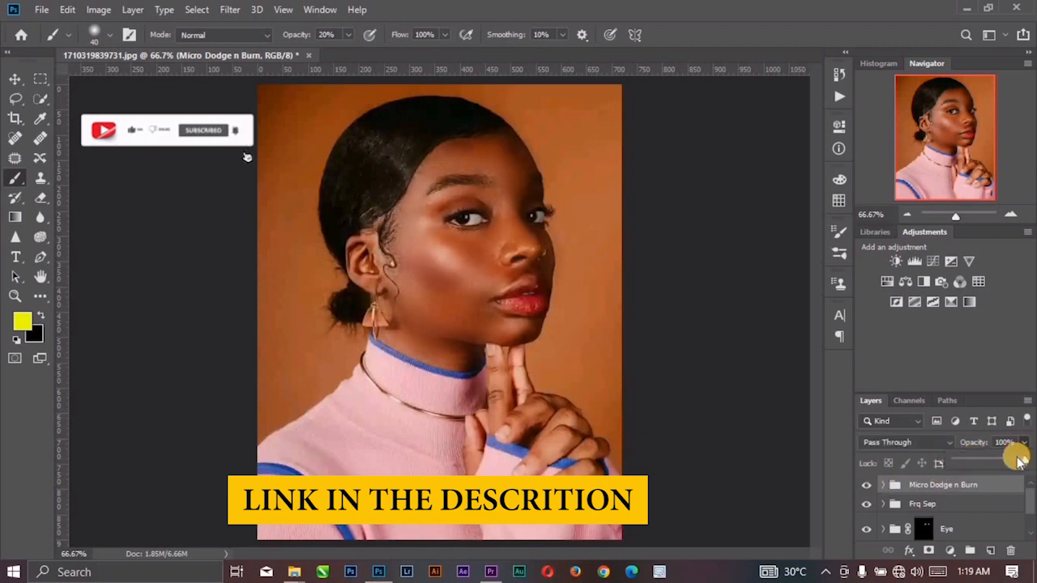
pyautogui.moveTo(1019, 459)
pyautogui.mouseDown()
pyautogui.moveTo(1004, 443)
pyautogui.moveTo(980, 447)
pyautogui.mouseUp()
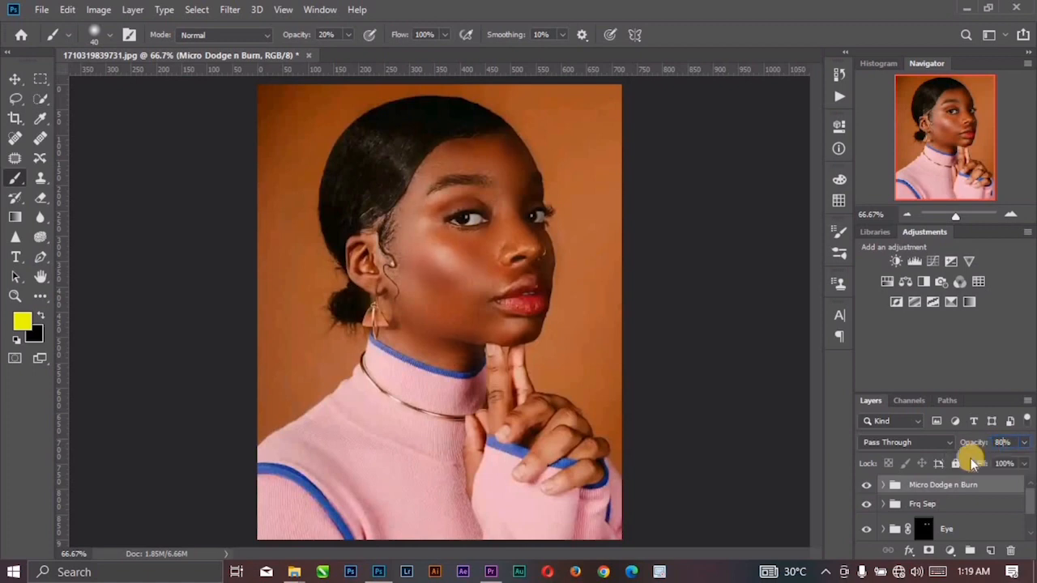
pyautogui.click(16, 79)
pyautogui.click(652, 288)
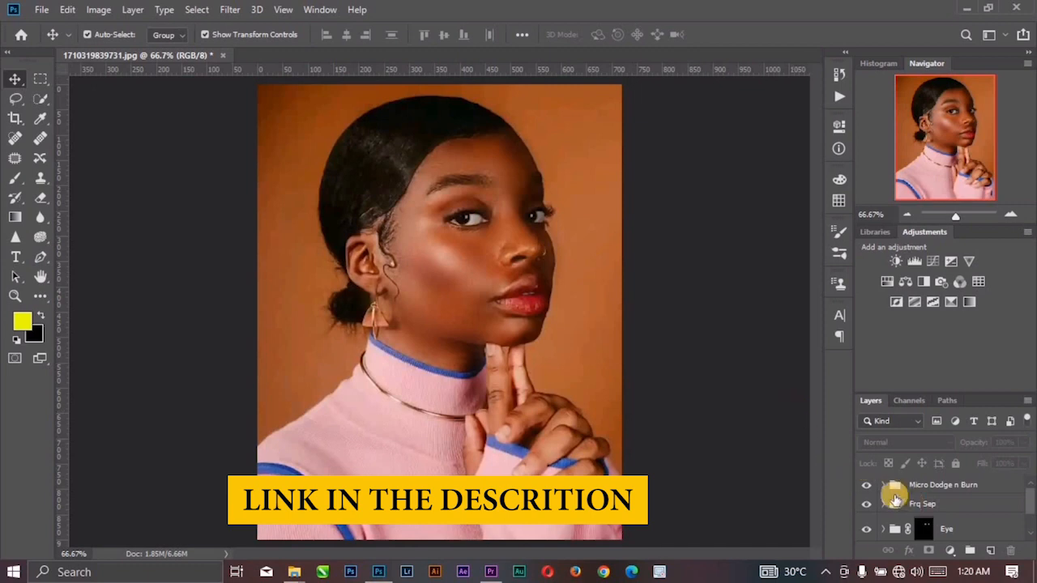
# - Add a Color Lookup adjustment layer on top and load chocolate skin.CUBE as its 3D LUT
pyautogui.click(950, 550)
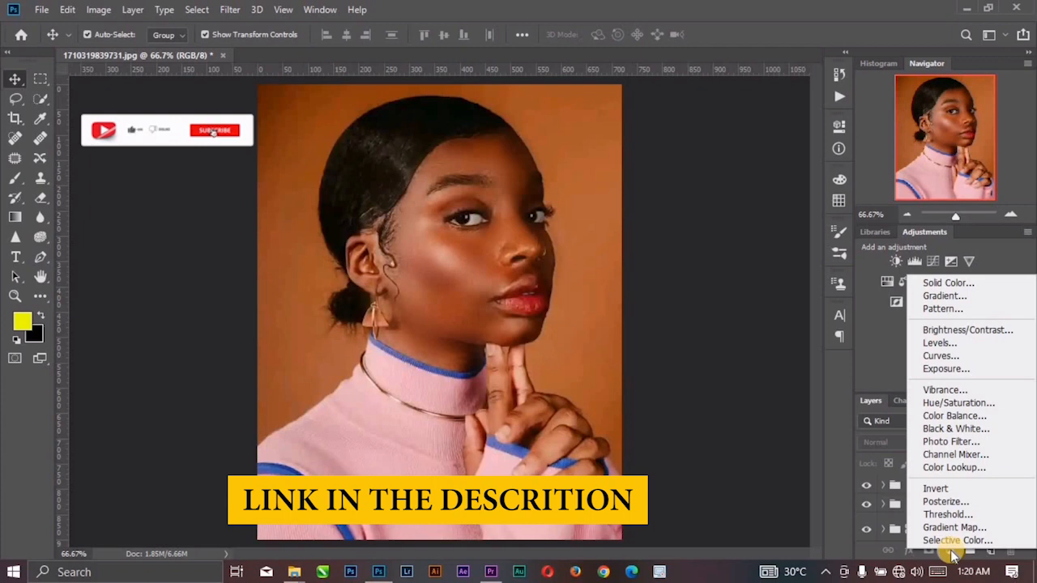
pyautogui.click(951, 468)
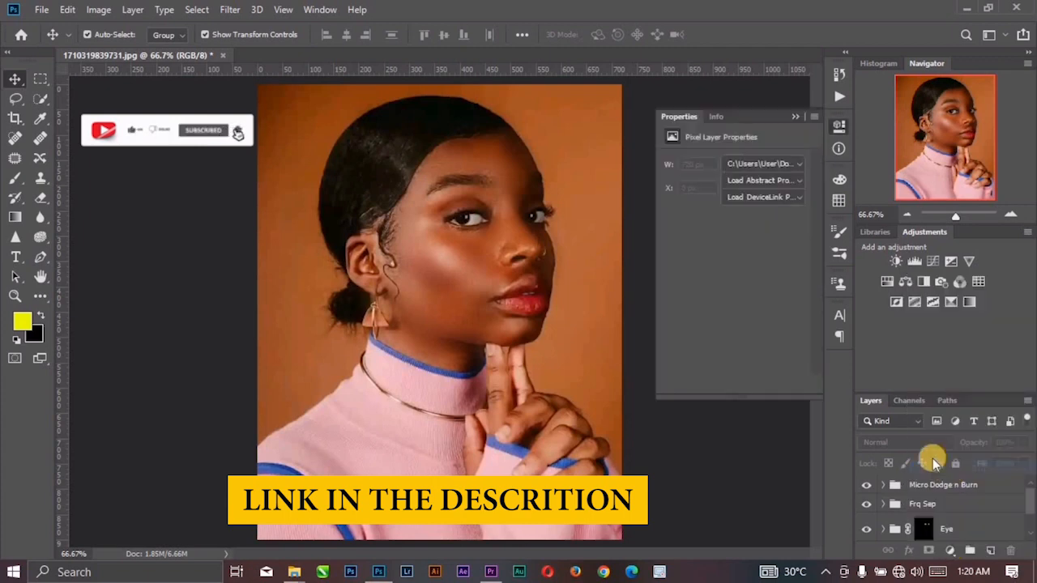
pyautogui.click(756, 166)
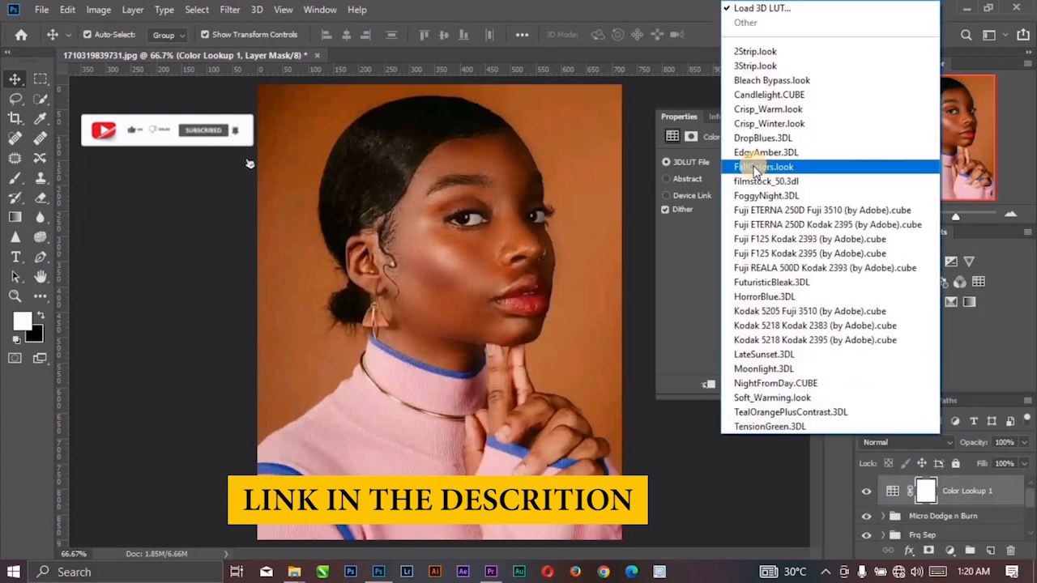
pyautogui.click(752, 8)
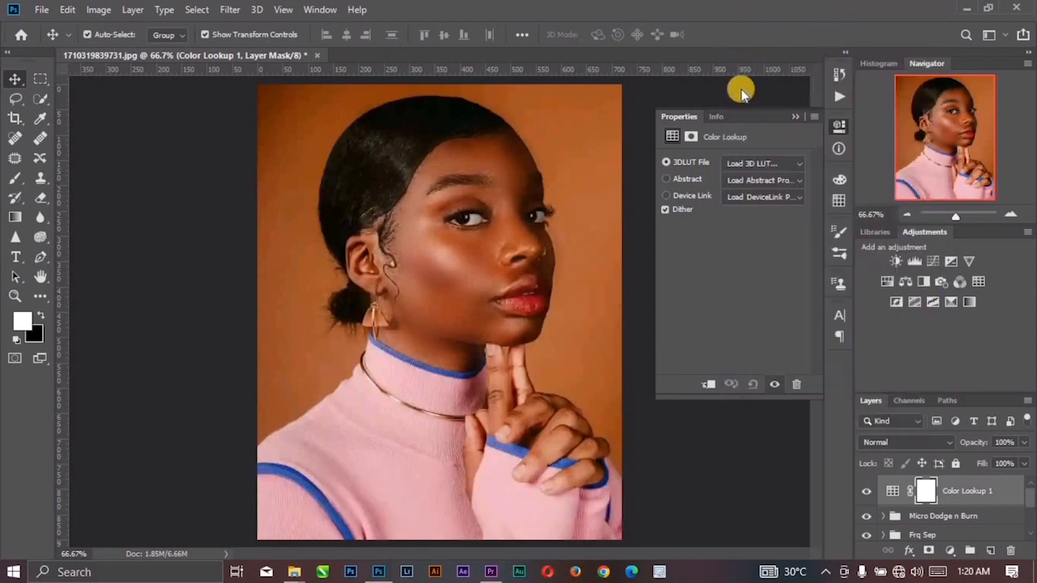
pyautogui.click(721, 215)
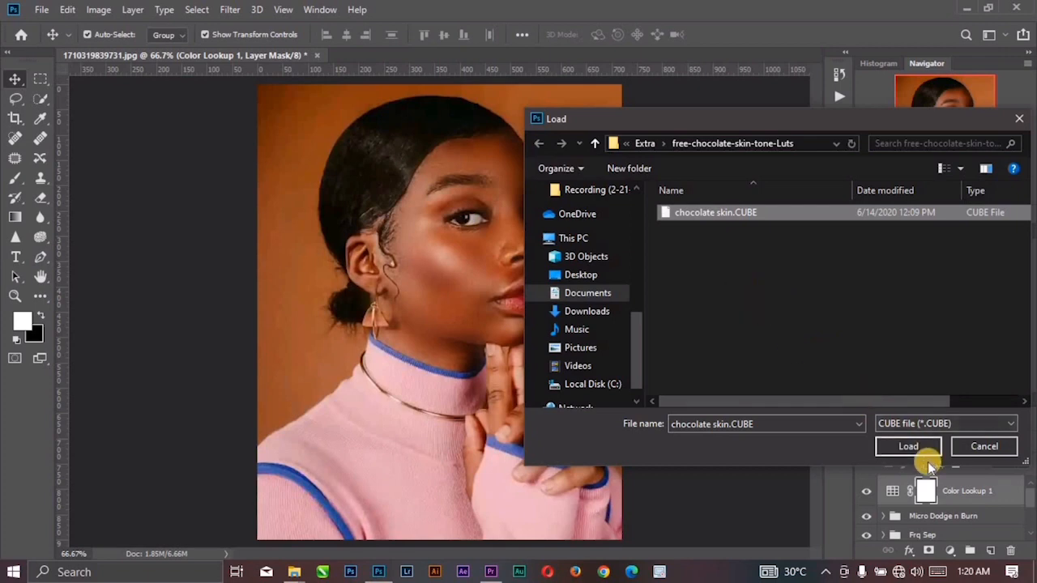
pyautogui.click(910, 447)
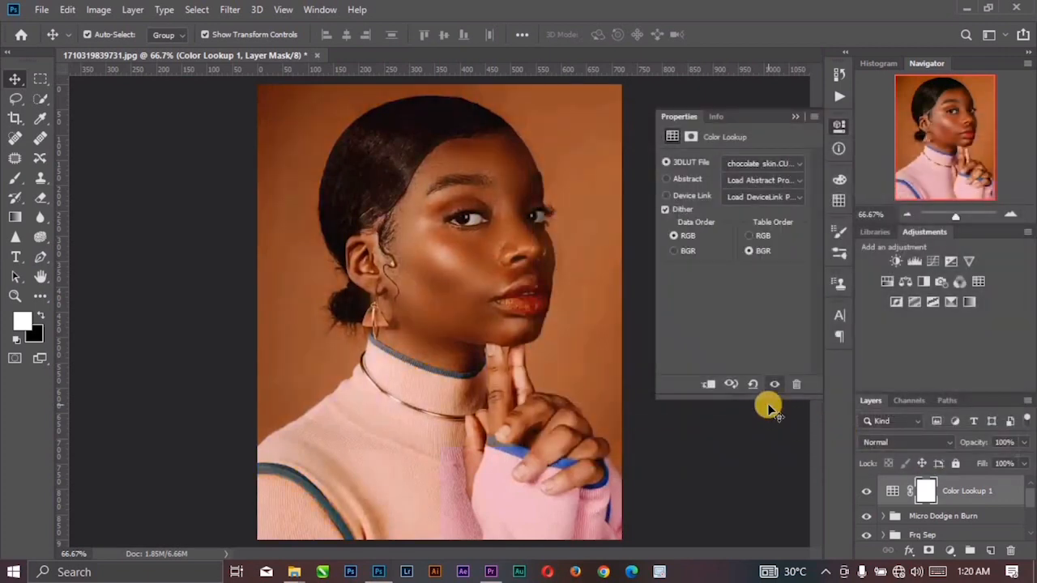
pyautogui.click(795, 117)
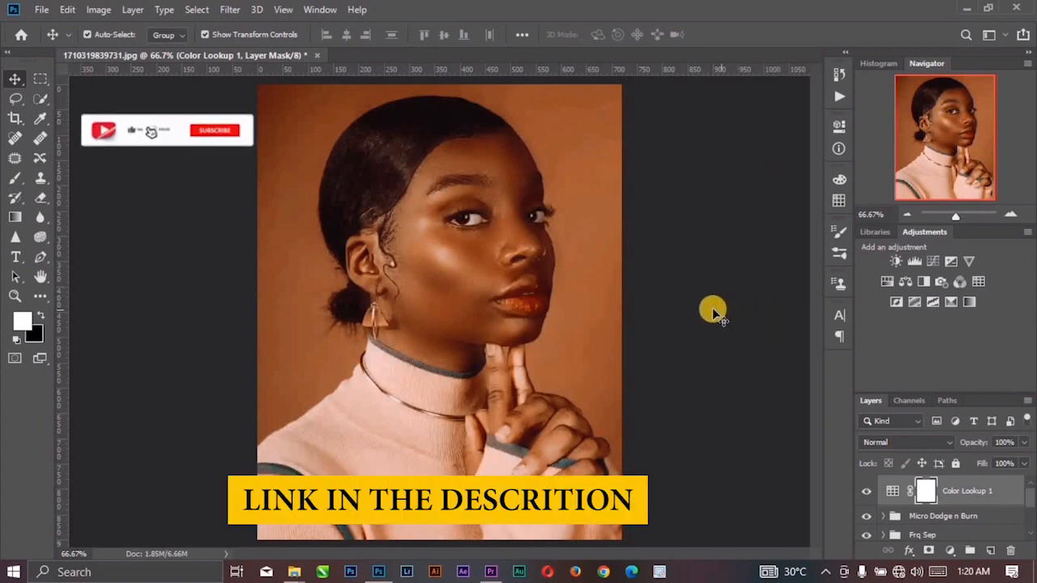
# - Set the Color Lookup layer's blend mode to Lighten and invert its mask to black
pyautogui.click(888, 445)
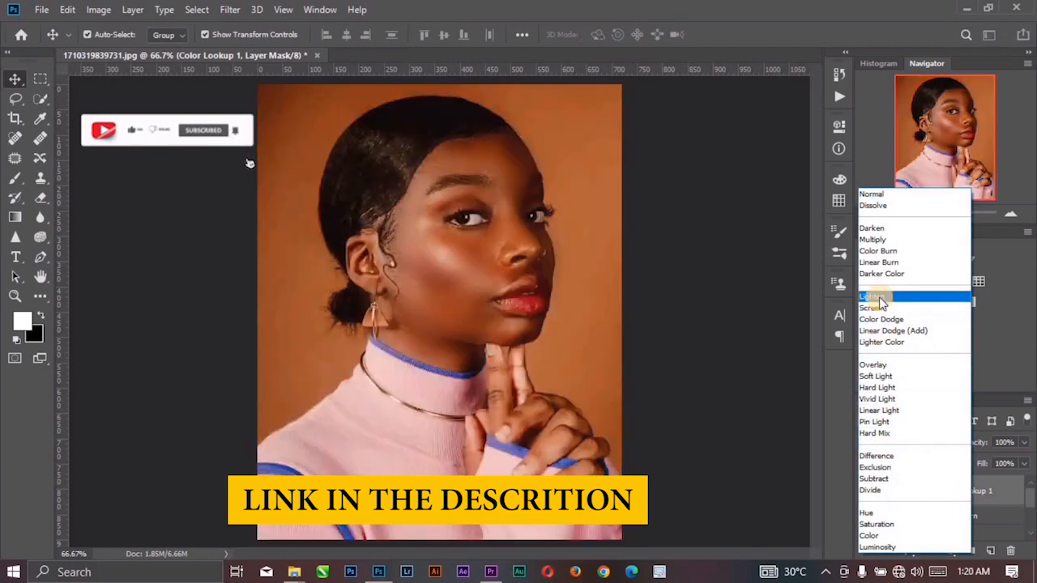
pyautogui.click(880, 298)
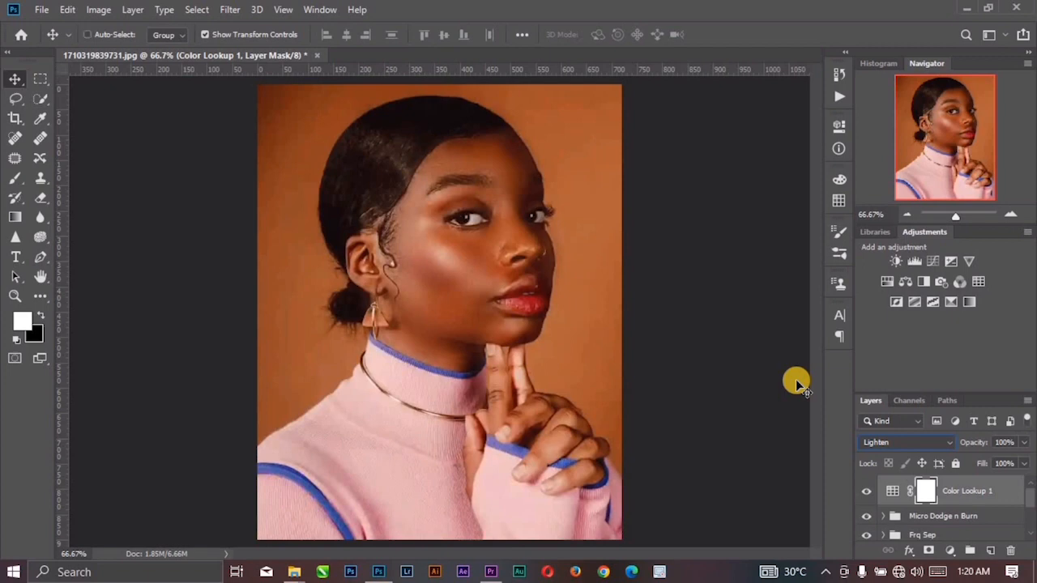
pyautogui.hotkey('ctrl', 'i')
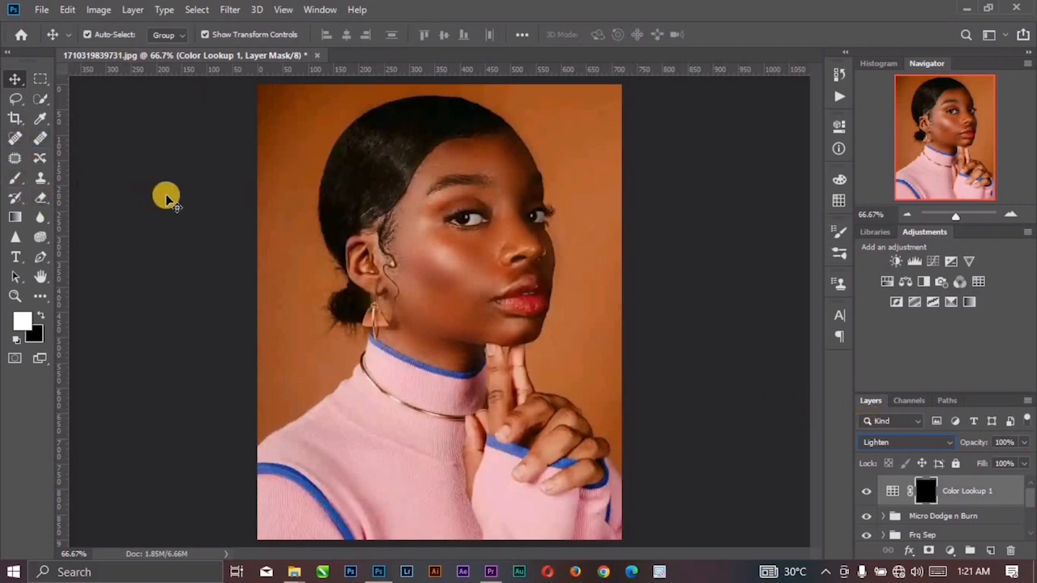
# - Target the Color Lookup mask, set the Brush to 100% opacity and dab white on the cheek with a 40-pixel tip
pyautogui.click(132, 178)
pyautogui.click(18, 177)
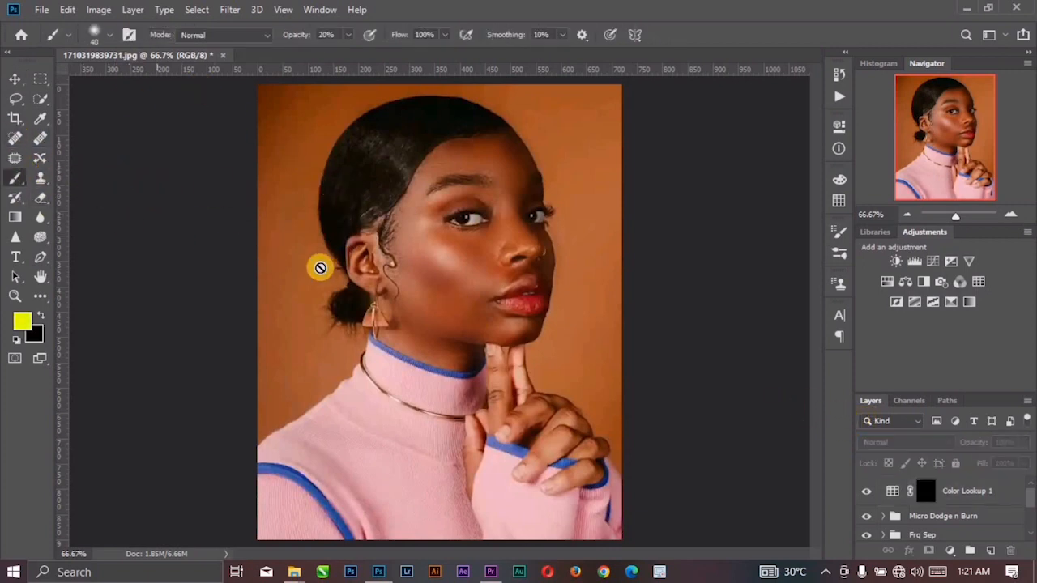
pyautogui.click(921, 490)
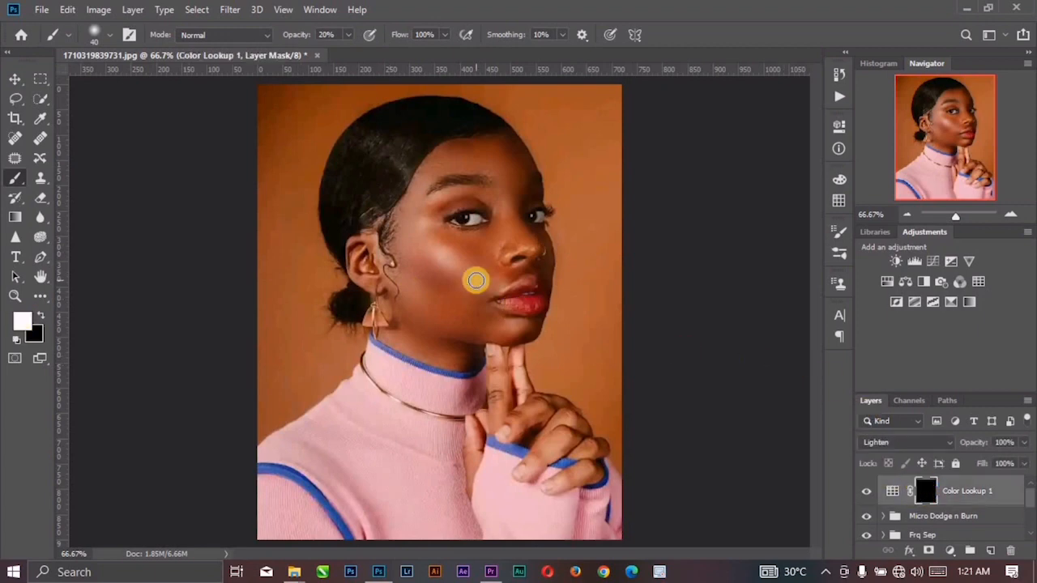
pyautogui.click(347, 36)
pyautogui.moveTo(348, 50); pyautogui.dragTo(430, 51)
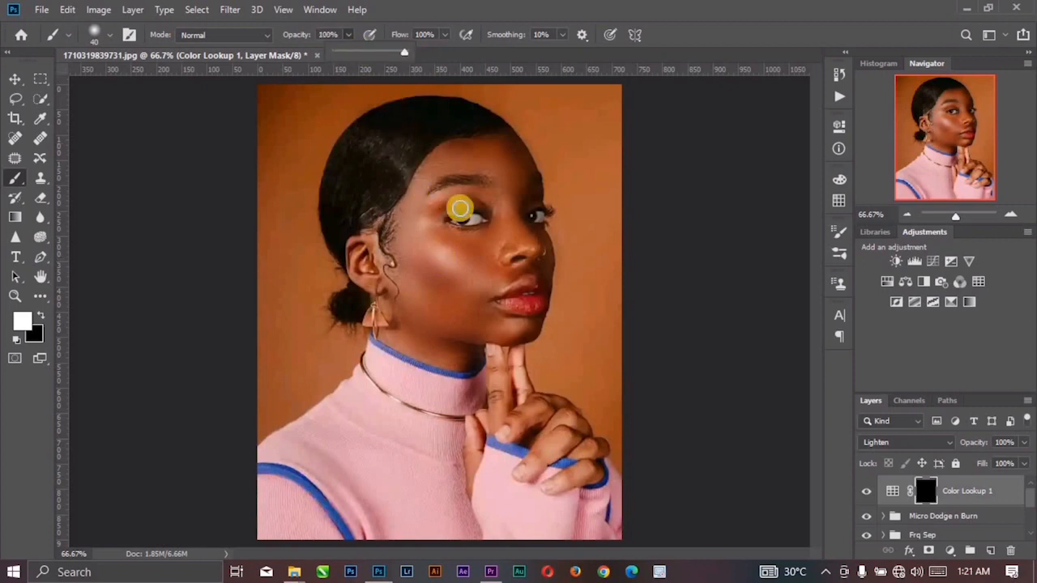
pyautogui.click(451, 277)
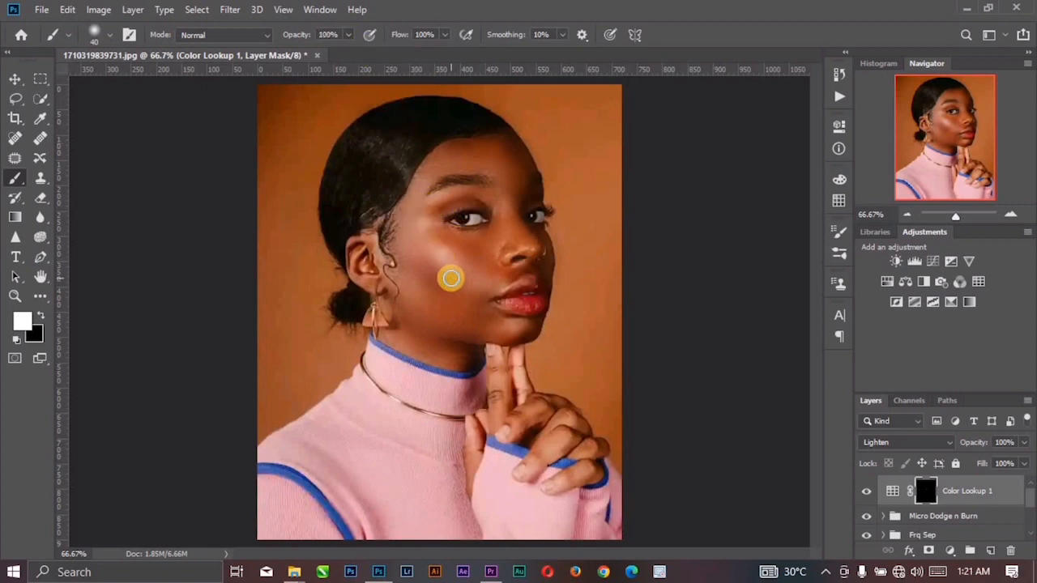
pyautogui.press('v')
pyautogui.click(575, 266)
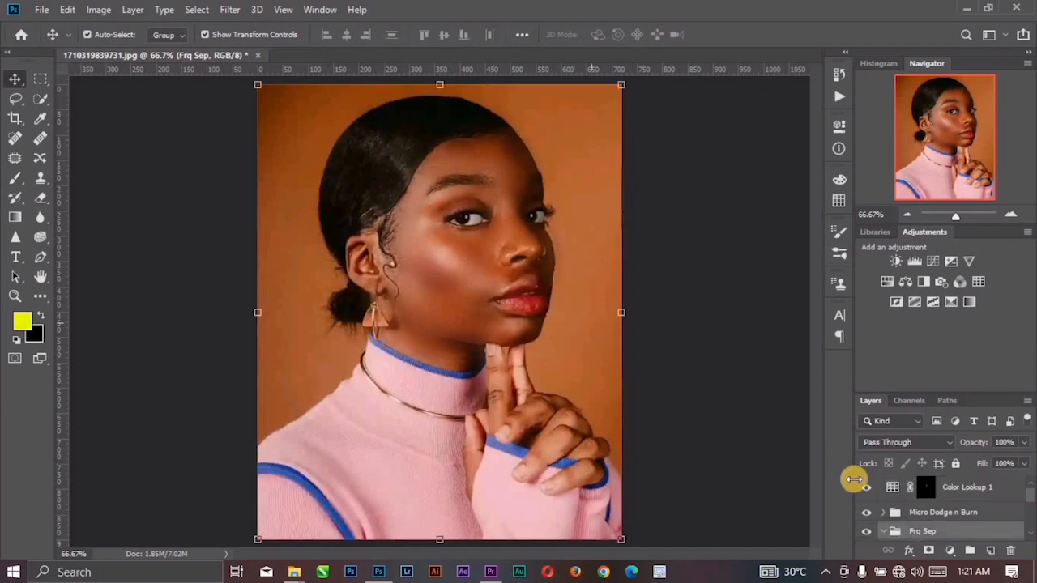
pyautogui.moveTo(925, 487); pyautogui.dragTo(458, 292)
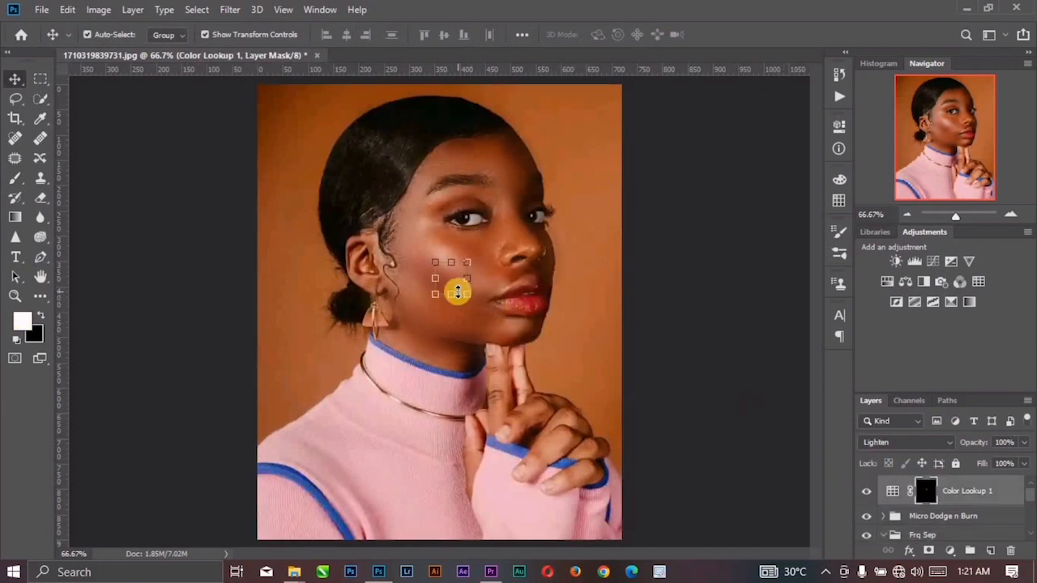
pyautogui.press('b')
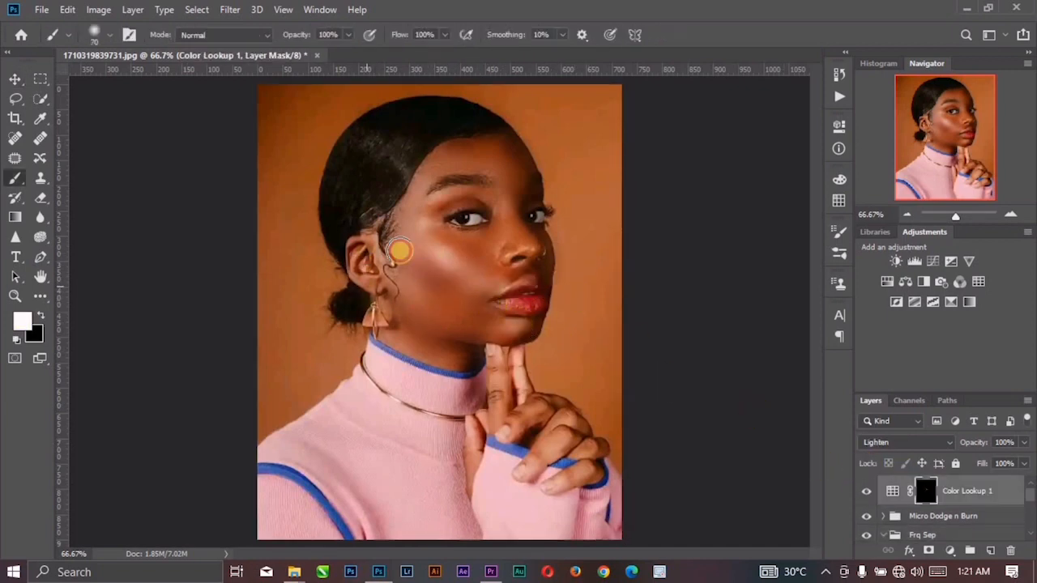
# - Paint white on the Color Lookup mask over the cheek, forehead, nose, chin and lip area, reducing the brush from 70 to 50 and 30 pixels
pyautogui.moveTo(400, 250)
pyautogui.mouseDown()
pyautogui.moveTo(447, 184)
pyautogui.moveTo(501, 199)
pyautogui.mouseUp()
pyautogui.press('[')
pyautogui.press('[')
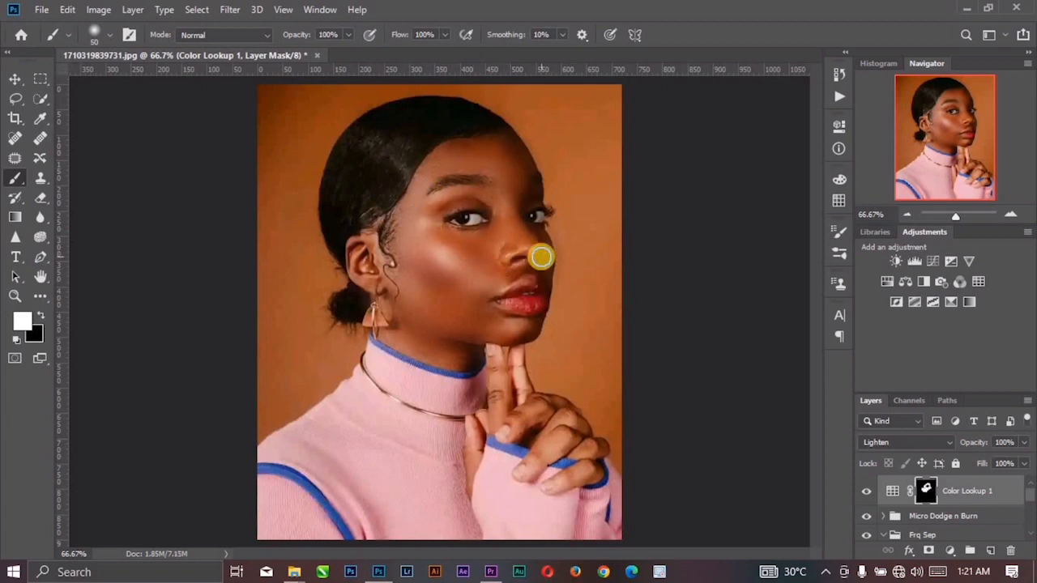
pyautogui.moveTo(541, 256)
pyautogui.mouseDown()
pyautogui.moveTo(550, 280)
pyautogui.moveTo(484, 323)
pyautogui.moveTo(470, 311)
pyautogui.moveTo(528, 320)
pyautogui.moveTo(505, 332)
pyautogui.mouseUp()
pyautogui.press('[')
pyautogui.press('[')
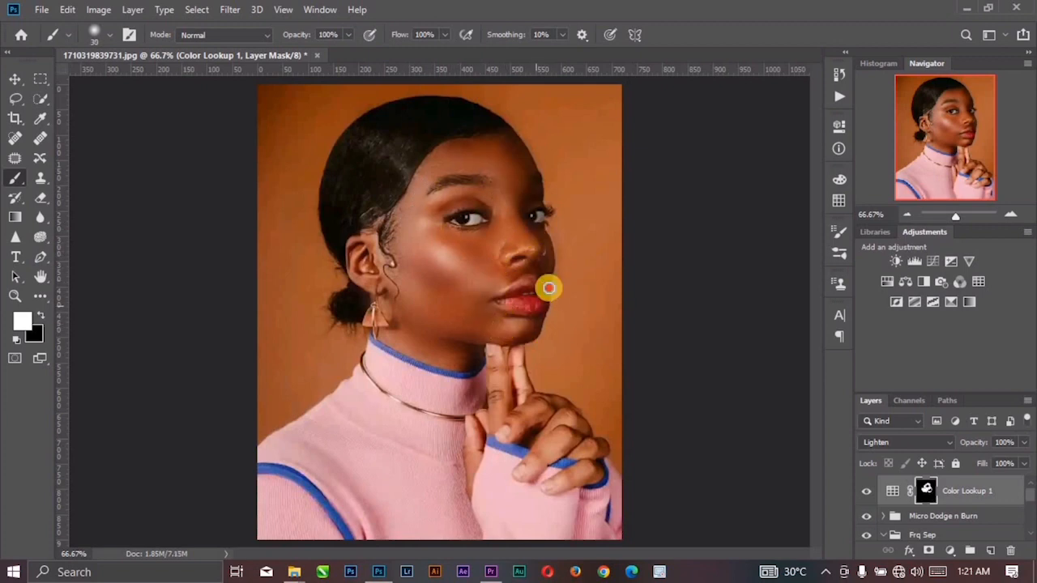
pyautogui.moveTo(549, 288); pyautogui.dragTo(535, 280)
# - Extend the white mask painting over the remaining facial skin and the hand with a 35 to 40-pixel brush, and deselect all layers
pyautogui.press(']')
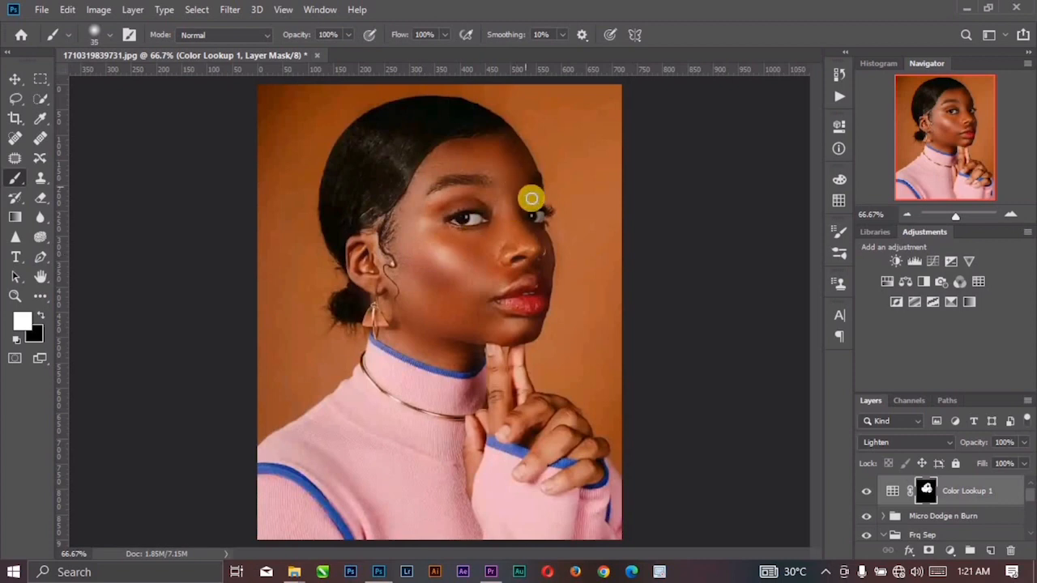
pyautogui.press(']')
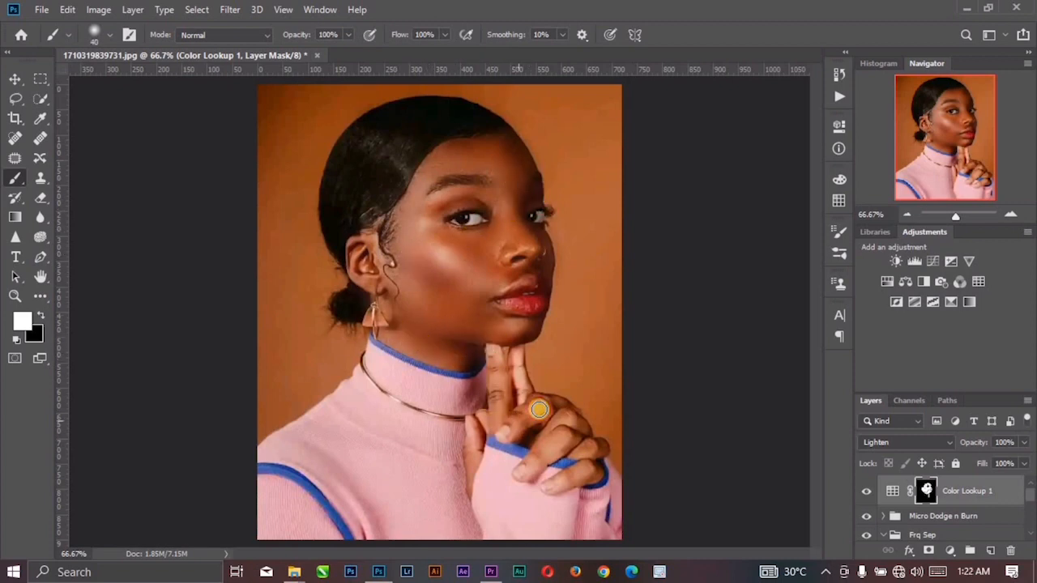
pyautogui.moveTo(540, 409)
pyautogui.mouseDown()
pyautogui.moveTo(550, 455)
pyautogui.moveTo(574, 458)
pyautogui.mouseUp()
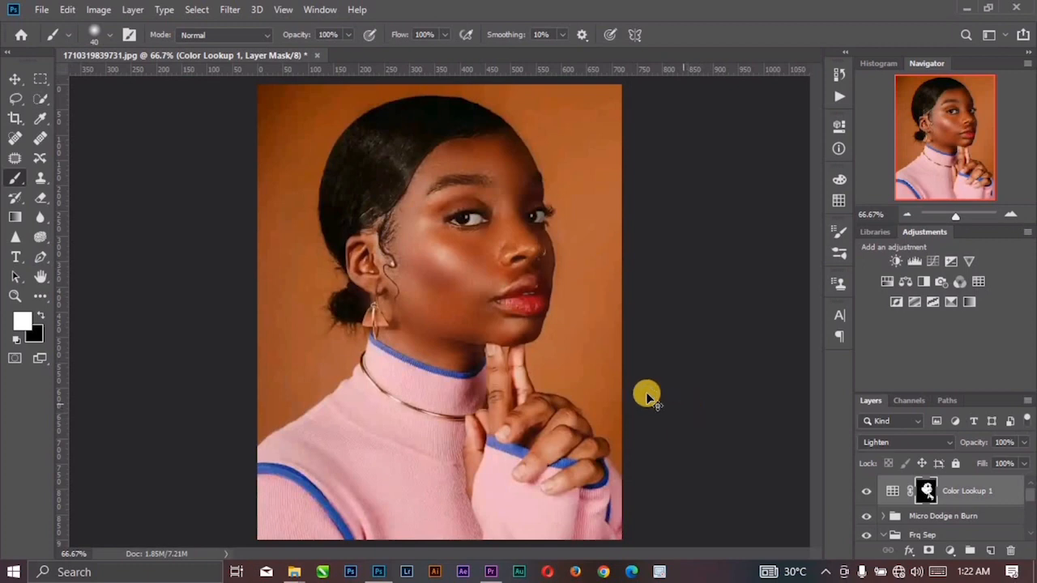
pyautogui.hotkey('ctrl', '-')
pyautogui.press('v')
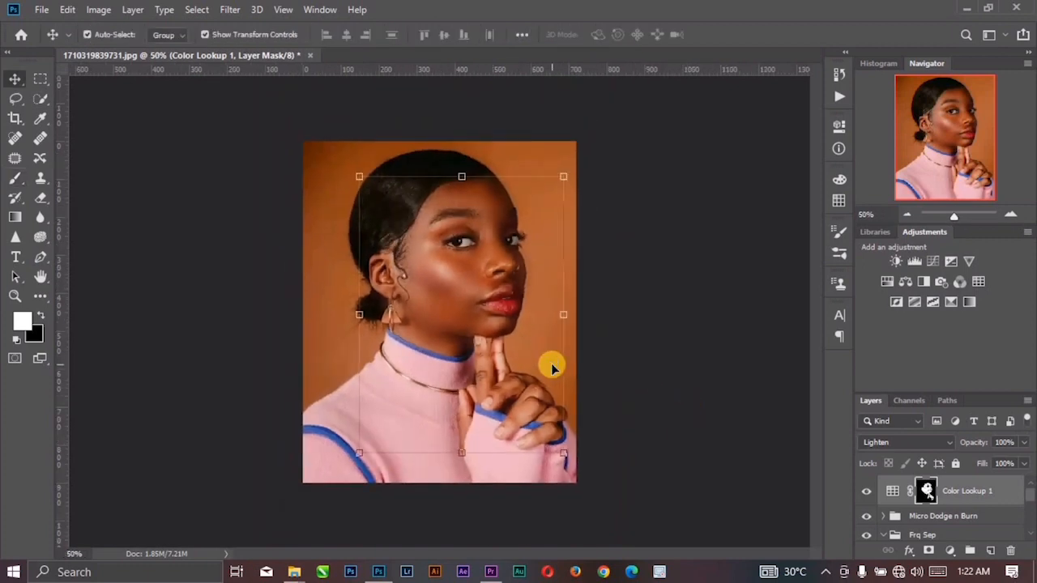
pyautogui.hotkey('ctrl', '+')
pyautogui.click(659, 381)
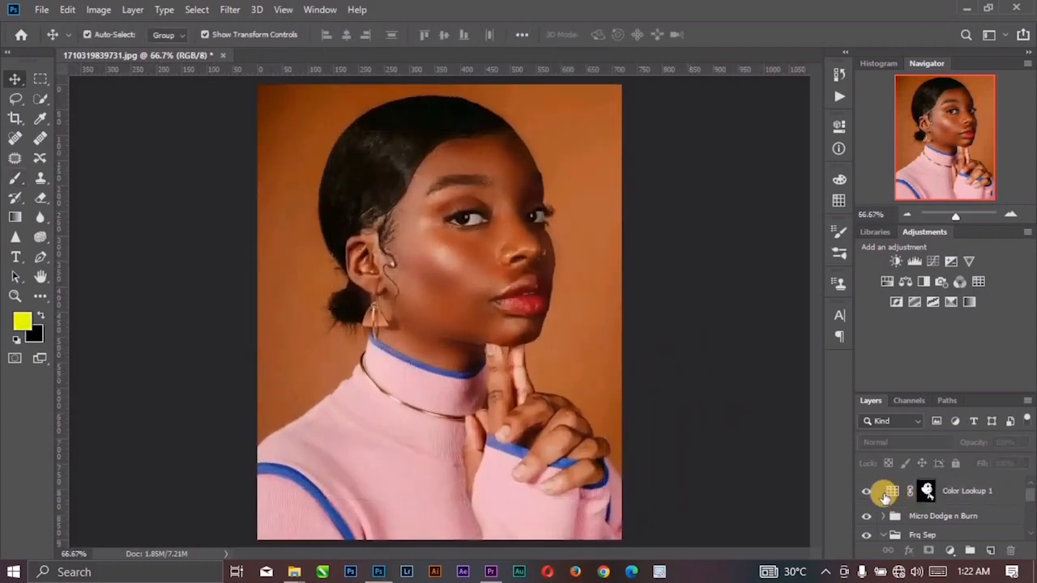
# - Compare the portrait with and without the Color Lookup layer, and the original Background alone against the full retouch
pyautogui.click(866, 491)
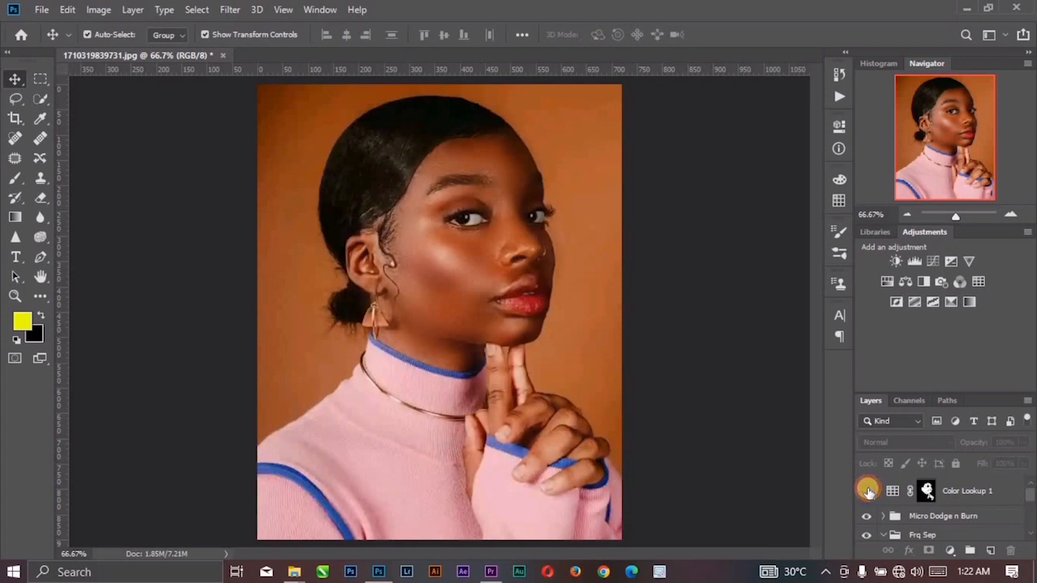
pyautogui.scroll(-5, 868, 494)
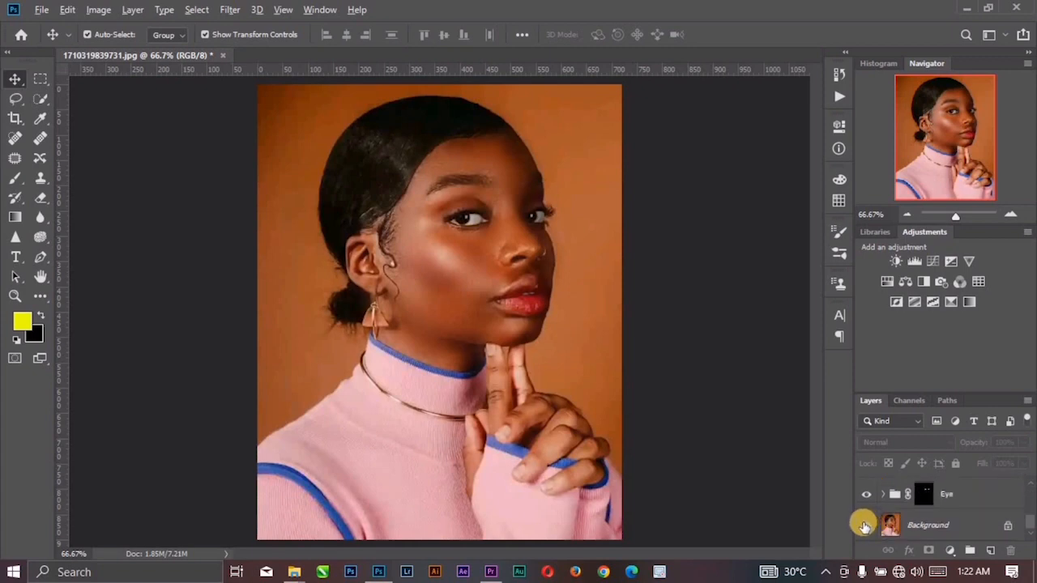
pyautogui.keyDown('alt'); pyautogui.click(864, 526); pyautogui.keyUp('alt')
pyautogui.keyDown('alt'); pyautogui.click(864, 527); pyautogui.keyUp('alt')
pyautogui.keyDown('alt'); pyautogui.click(864, 526); pyautogui.keyUp('alt')
pyautogui.keyDown('alt'); pyautogui.click(864, 526); pyautogui.keyUp('alt')
pyautogui.keyDown('alt'); pyautogui.click(864, 526); pyautogui.keyUp('alt')
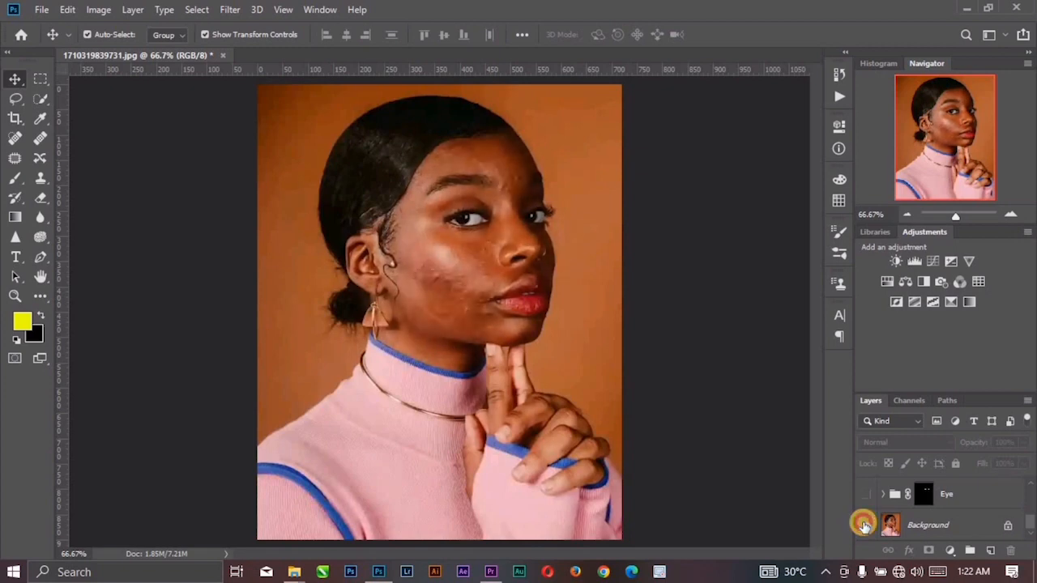
pyautogui.keyDown('alt'); pyautogui.click(864, 526); pyautogui.keyUp('alt')
pyautogui.keyDown('alt'); pyautogui.click(864, 526); pyautogui.keyUp('alt')
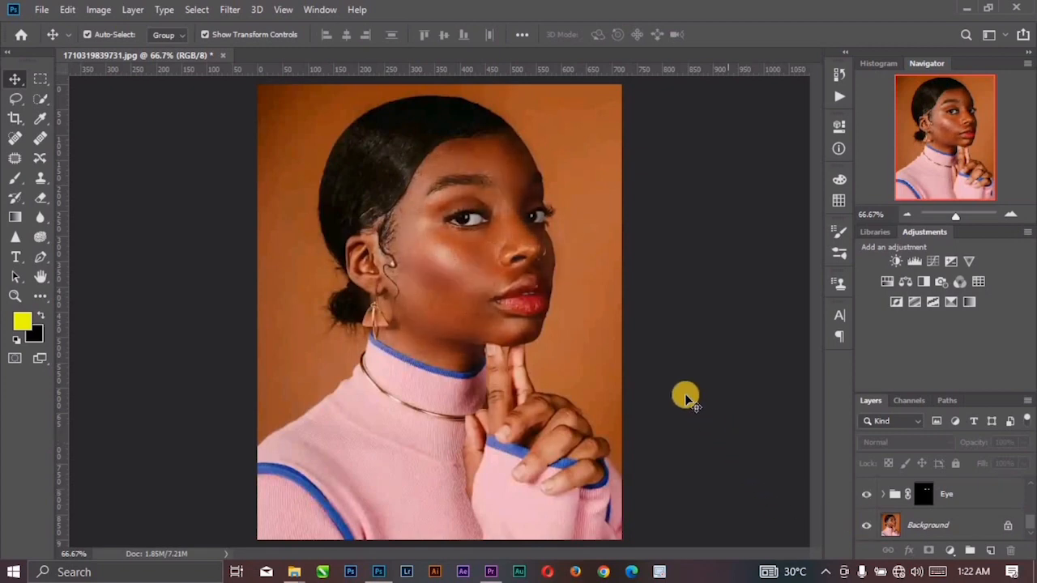